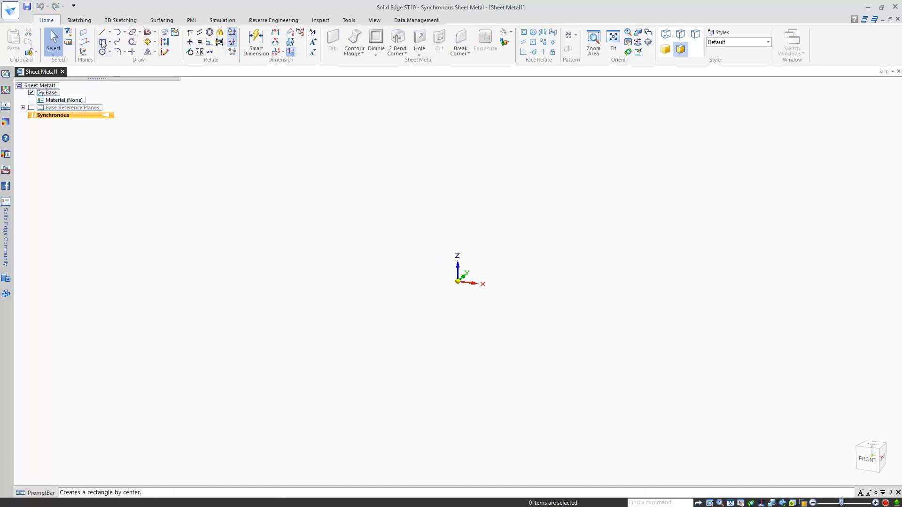
Step: Draw a 150×200 rectangle centred on the sketch origin of the base plane
click(102, 42)
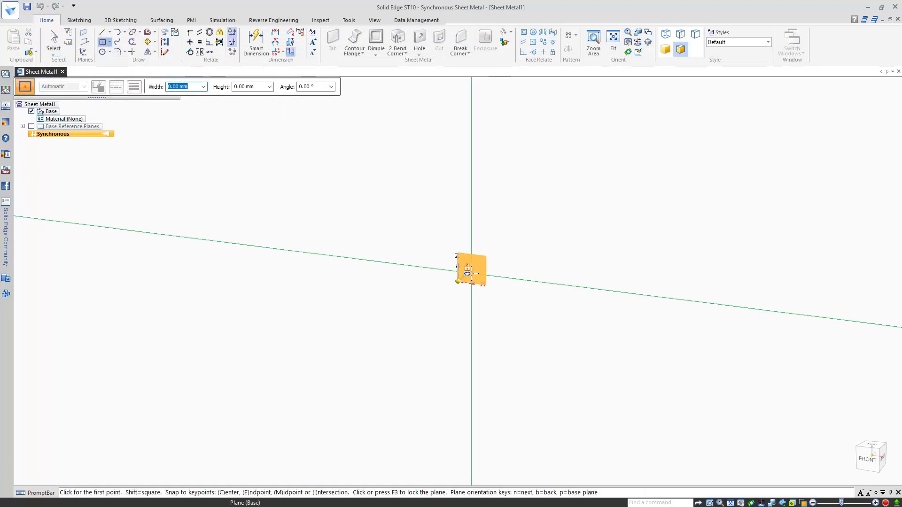
click(471, 273)
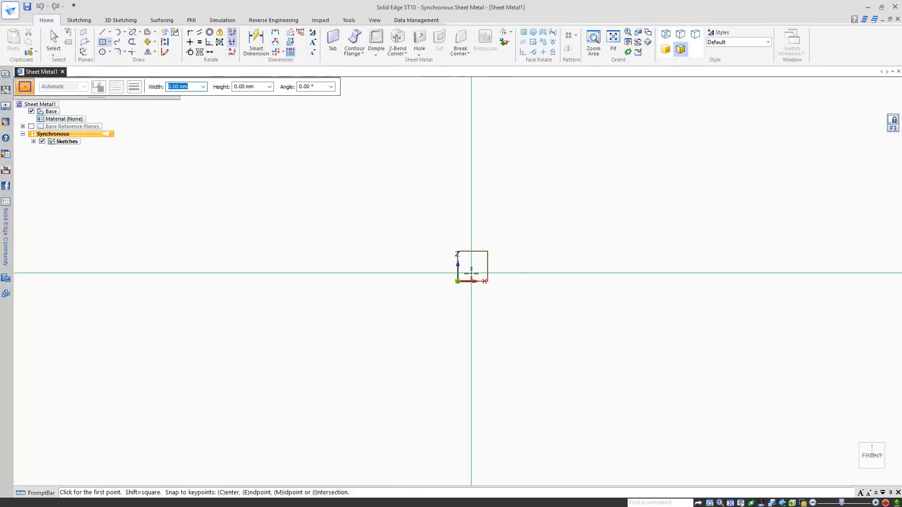
click(457, 281)
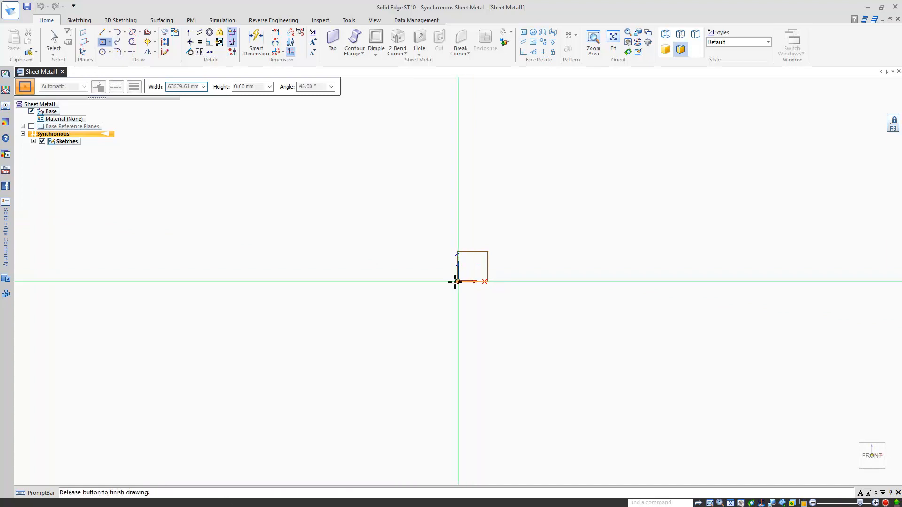
text(150)
key(Tab)
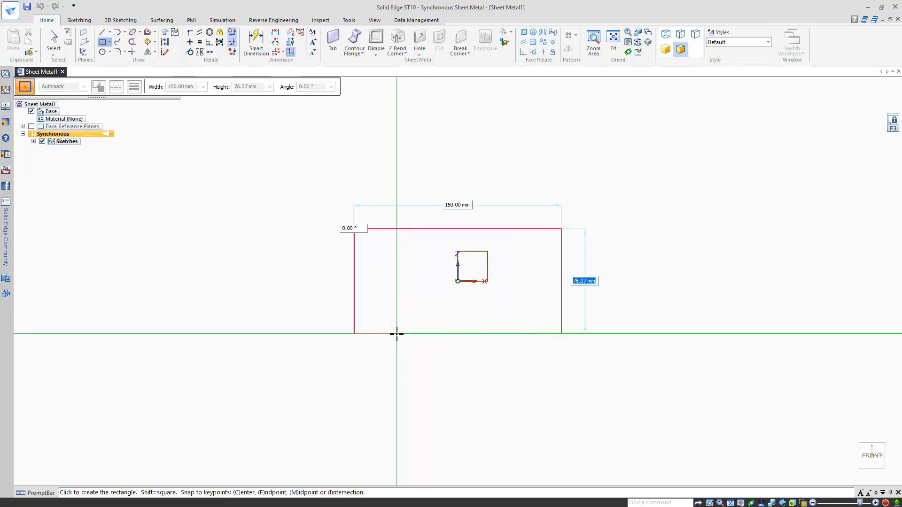
text(200)
key(Return)
click(396, 334)
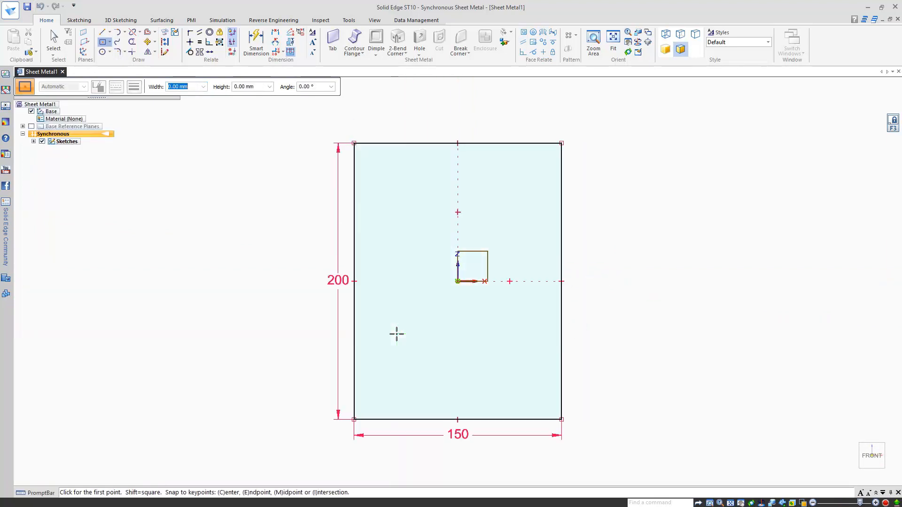
Step: Add a centred 150×100 band and move the 200 dimension further left
click(458, 281)
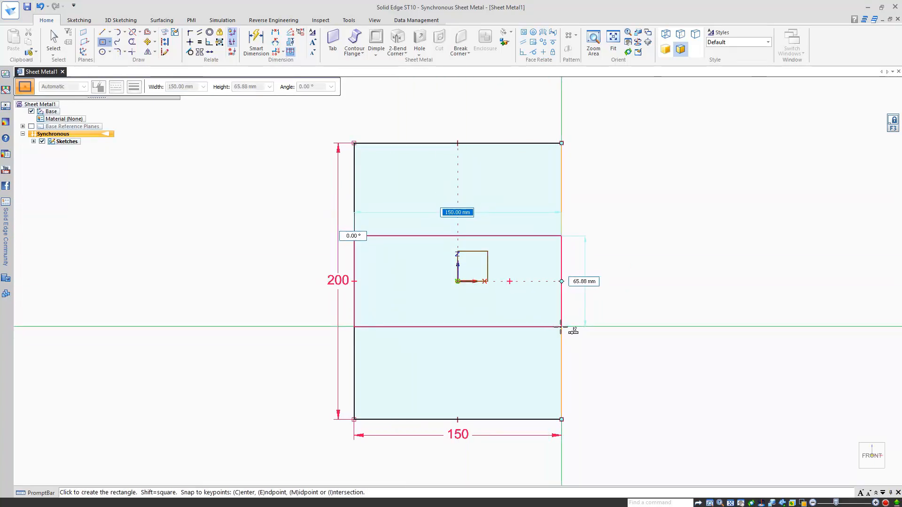
key(Tab)
text(100)
key(Tab)
key(Tab)
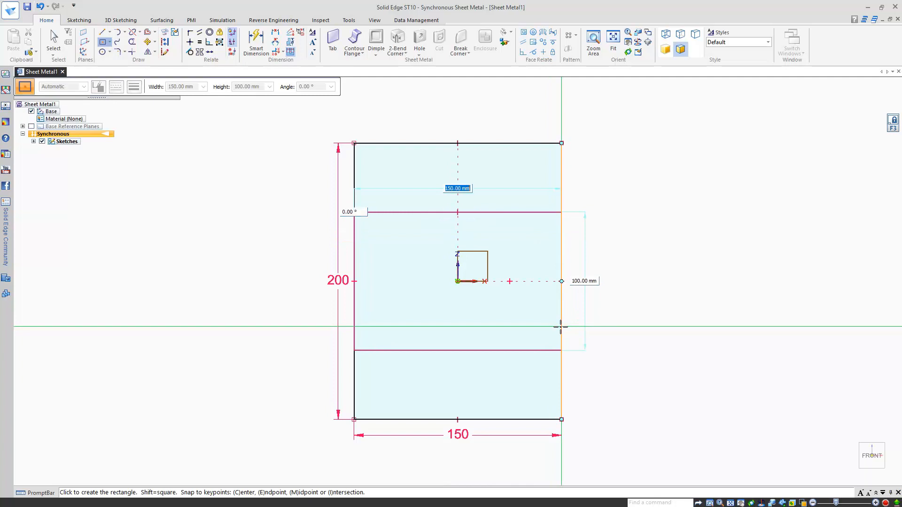
click(564, 227)
key(Escape)
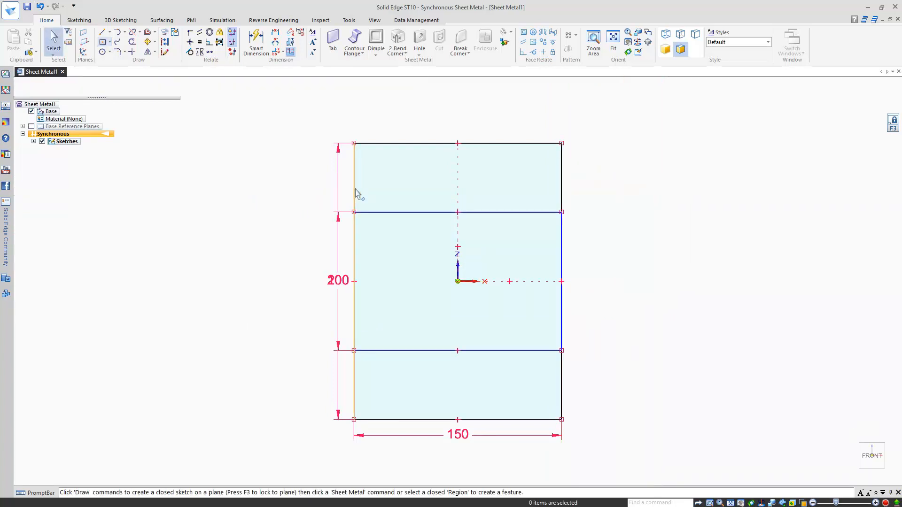
drag(338, 164, 306, 165)
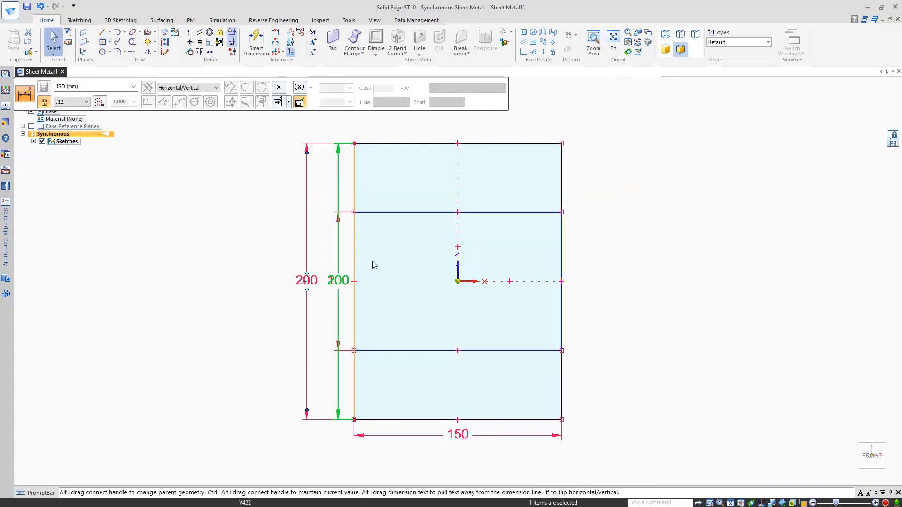
click(737, 207)
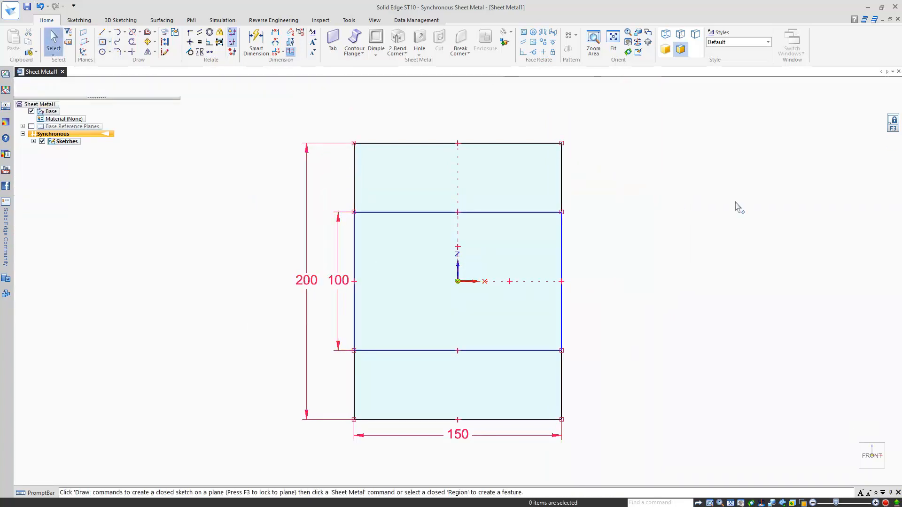
Step: Draw a 50×225 two-corner strip starting on the band's top edge
click(110, 43)
click(110, 53)
click(110, 44)
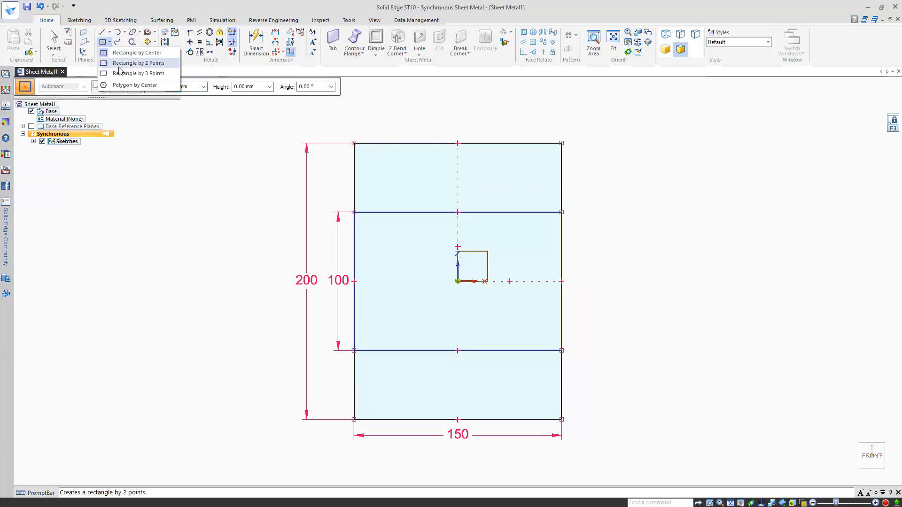
click(127, 63)
click(490, 212)
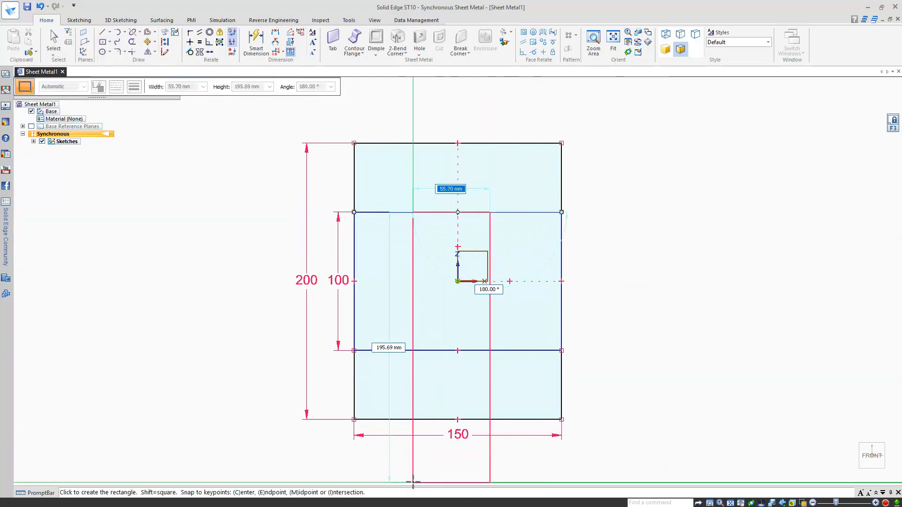
text(225)
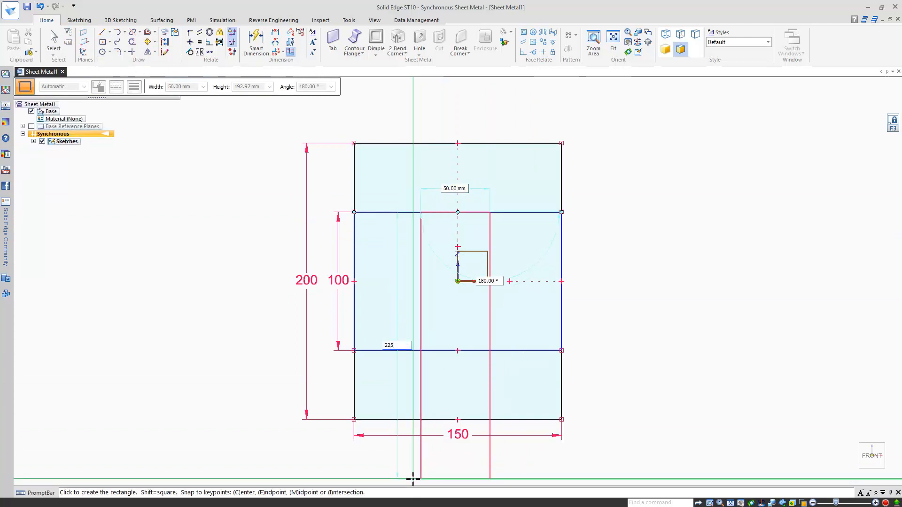
key(Tab)
click(413, 479)
Step: Align the strip's midpoint vertically with the origin and fit the sketch in view
scroll(458, 360, down, 2)
click(190, 42)
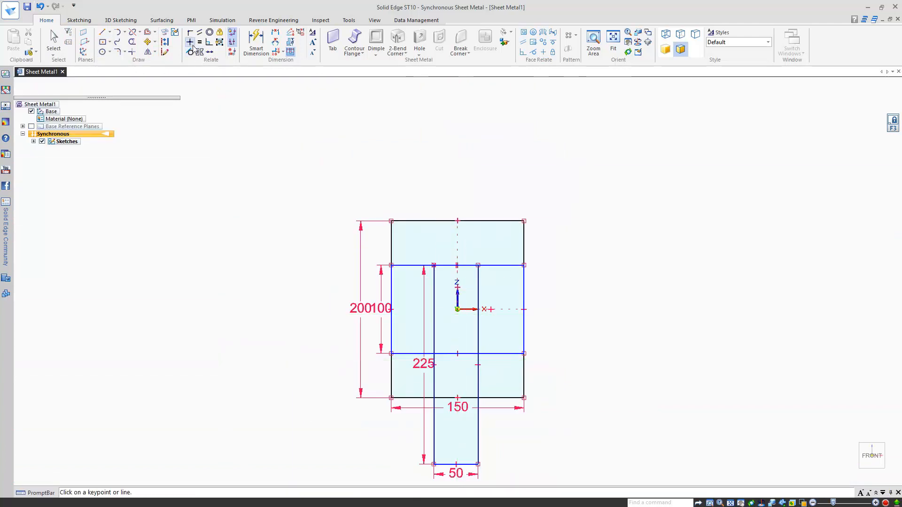
click(457, 464)
click(458, 309)
key(Escape)
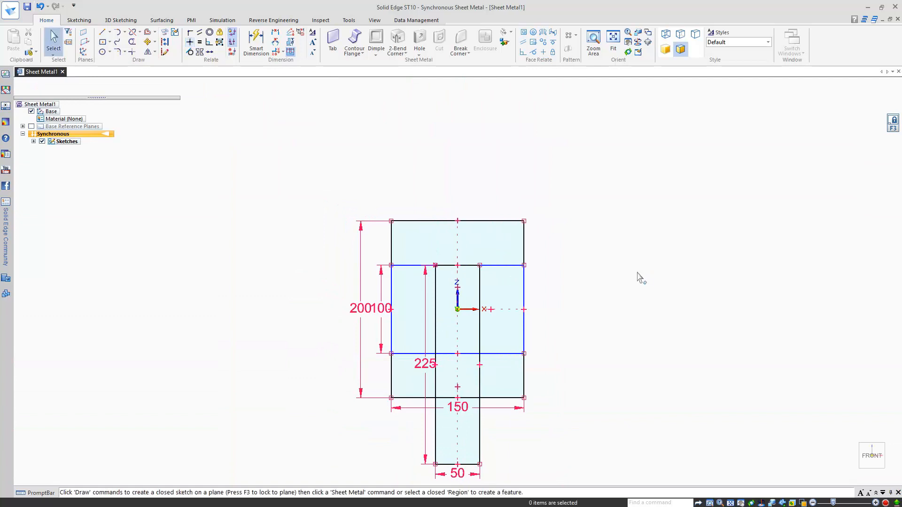
key(ctrl+f)
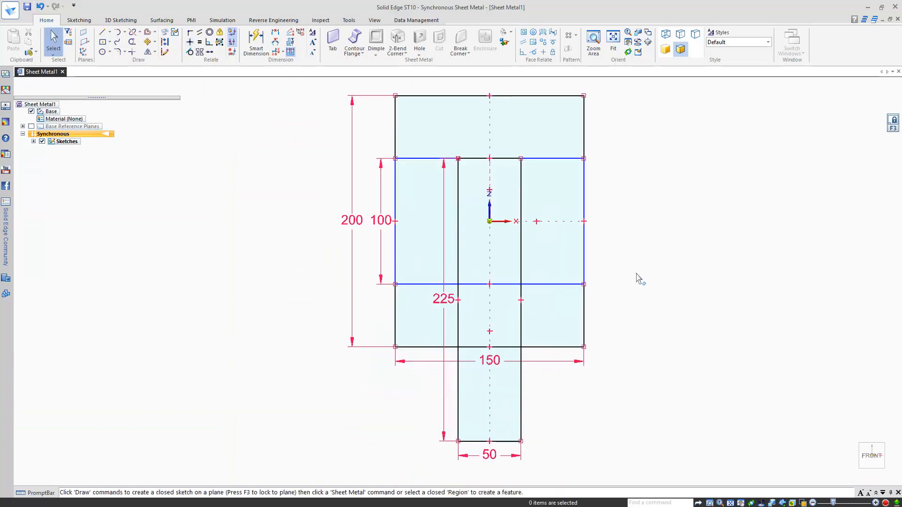
Step: Select the six sketch regions forming the double-cross shape
click(520, 123)
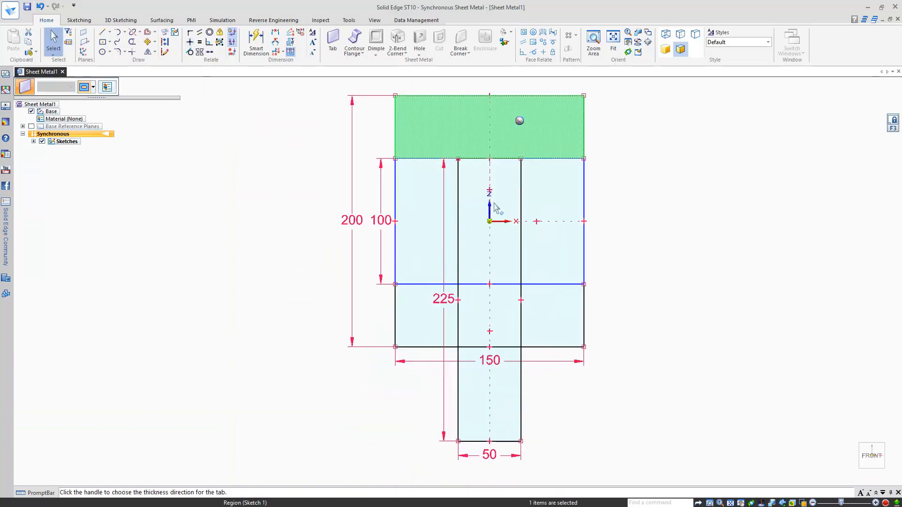
click(499, 253)
click(501, 304)
click(540, 310)
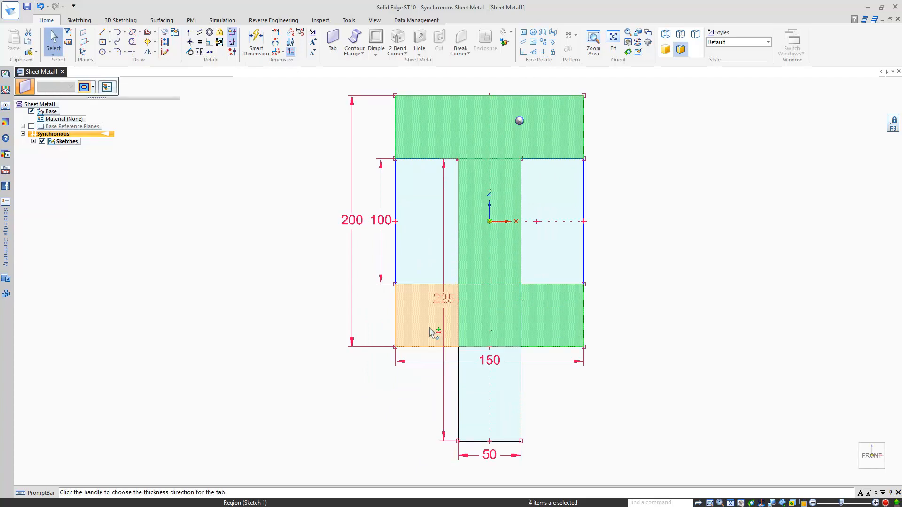
click(430, 329)
click(489, 399)
key(ctrl+i)
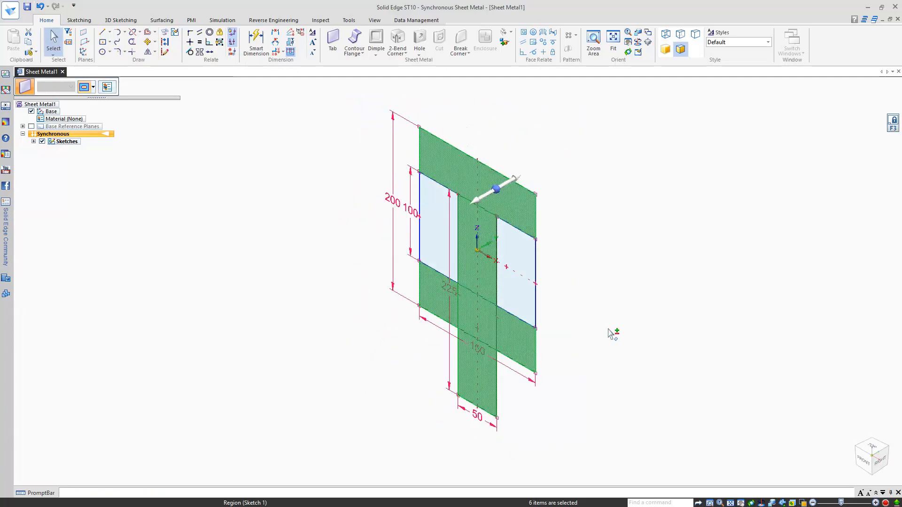
Step: Create a 1.00 mm thick tab from the selected regions and hide the sketches
click(482, 198)
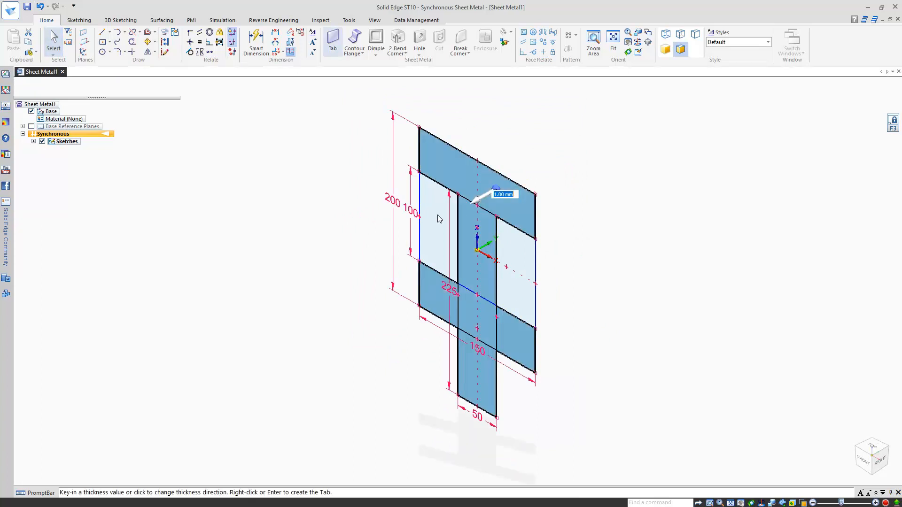
right_click(318, 242)
right_click(319, 244)
click(282, 257)
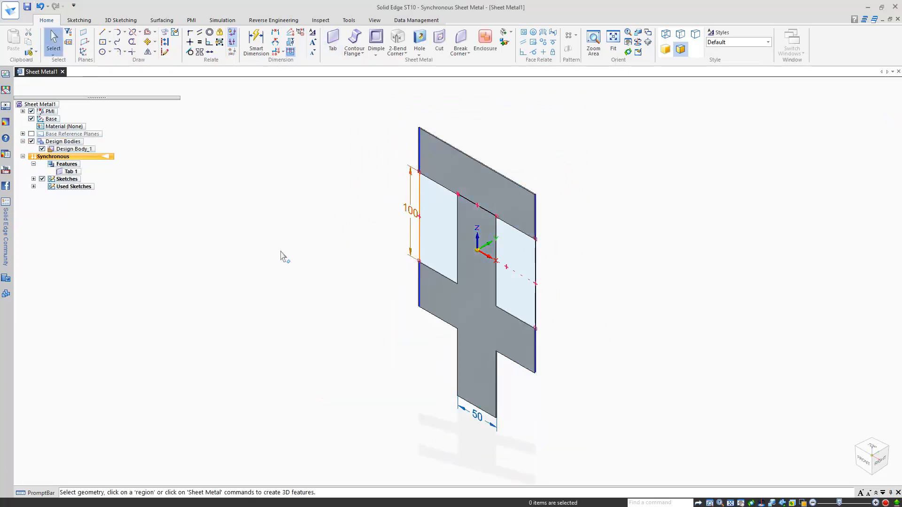
click(42, 179)
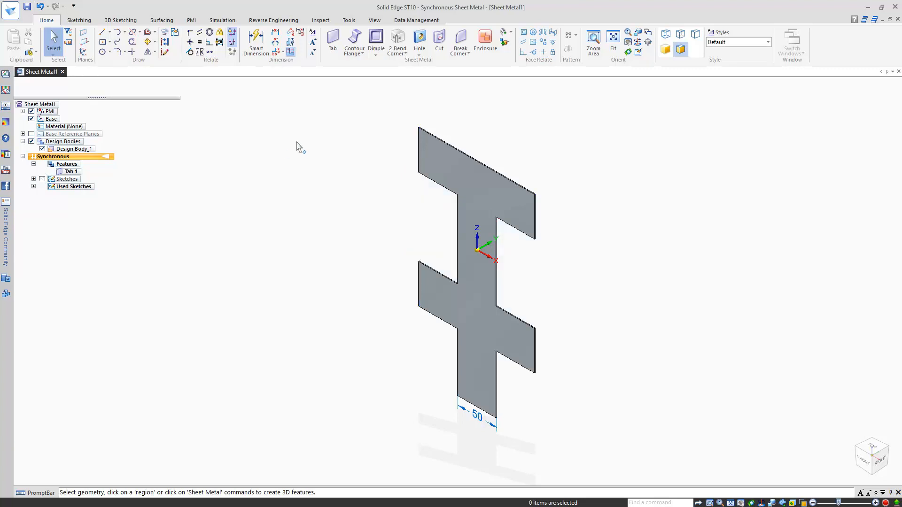
Step: Apply Aluminum, 1060 with a 20 gage sheet metal gage to the part
double_click(63, 124)
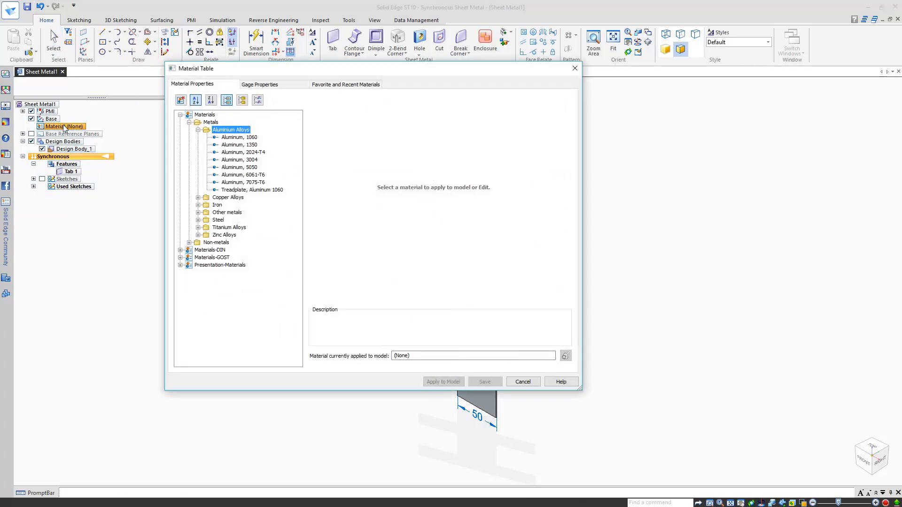
click(239, 137)
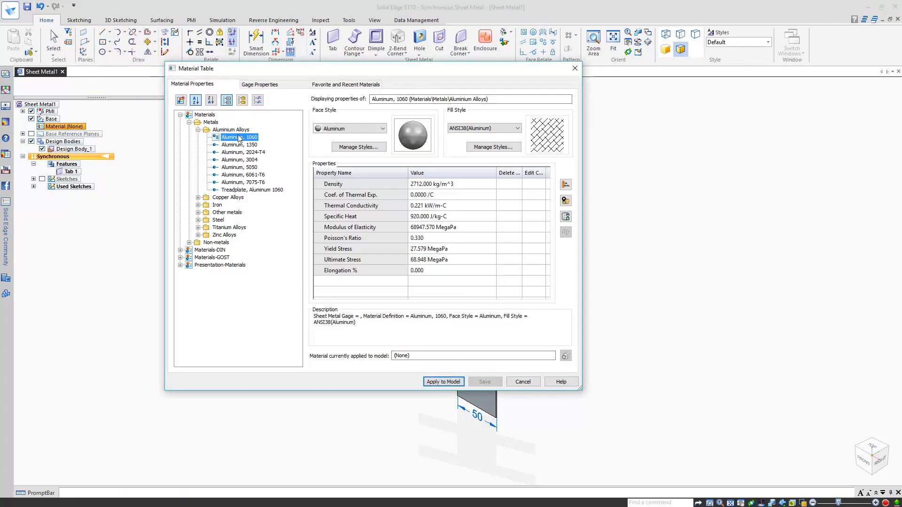
click(261, 86)
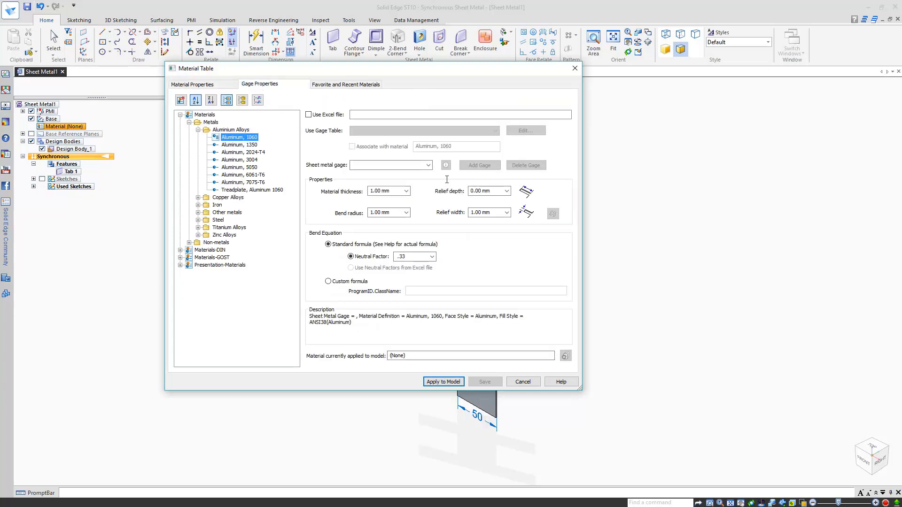
click(429, 166)
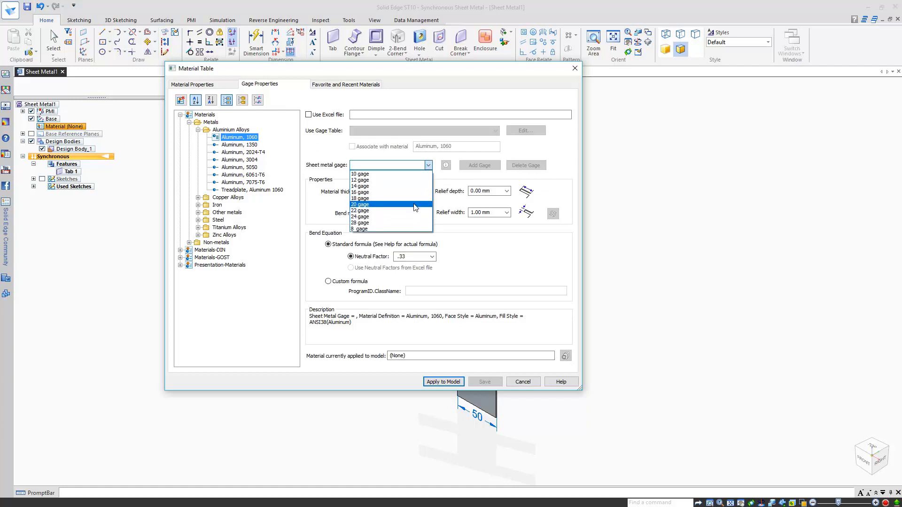
click(415, 206)
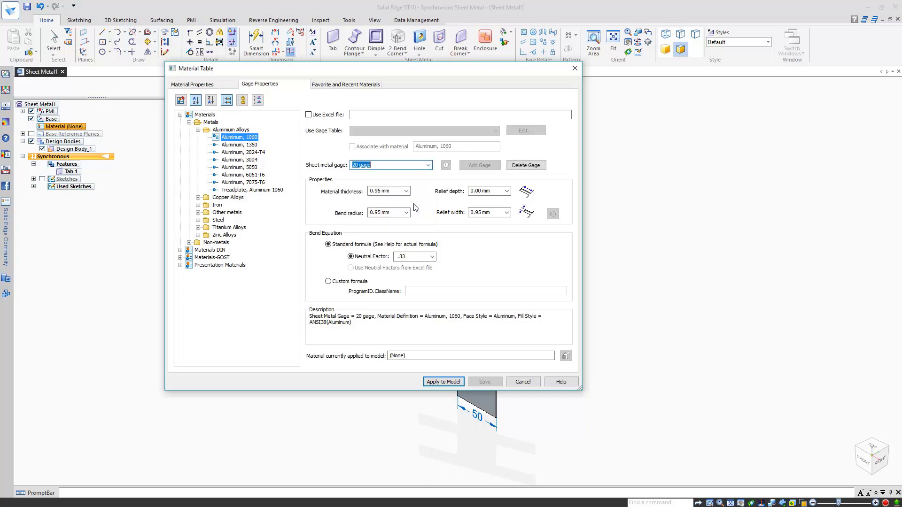
click(432, 383)
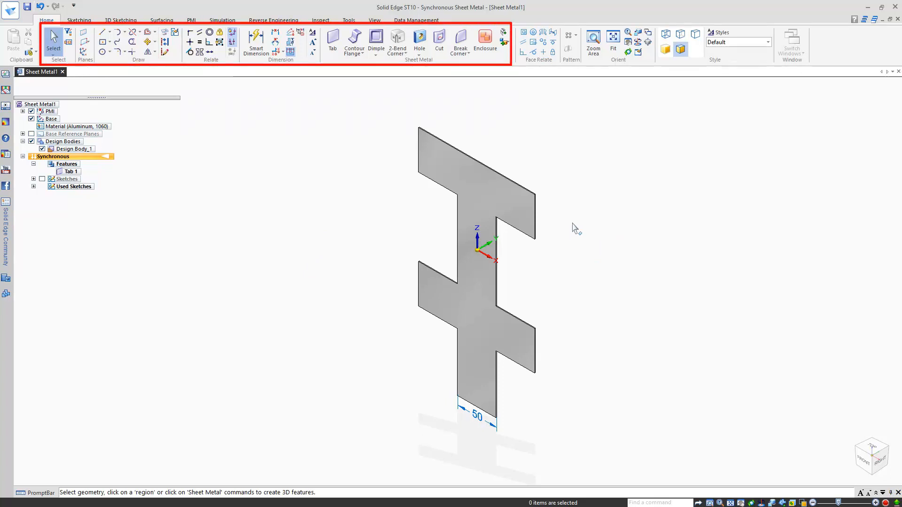
Step: Drag the right arm's end face outward to extend it, then pick the top arm's end edge
scroll(572, 225, up, 5)
click(472, 202)
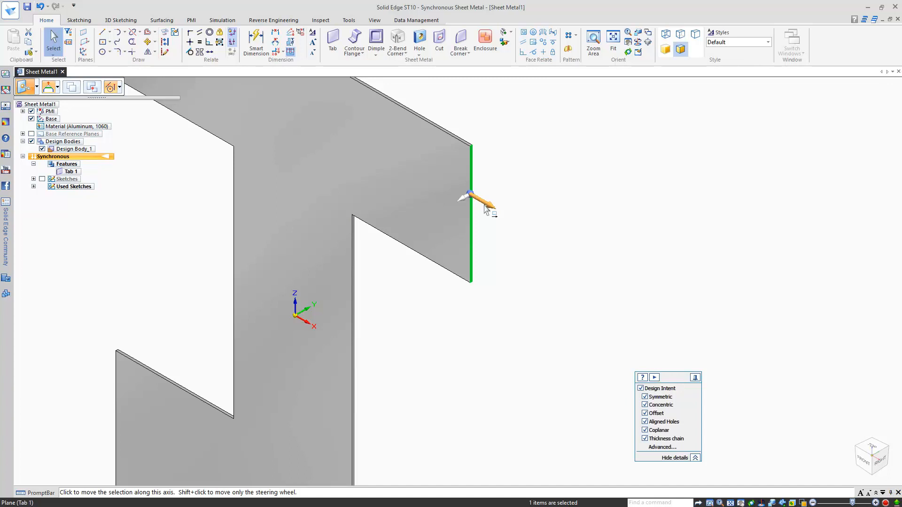
click(486, 208)
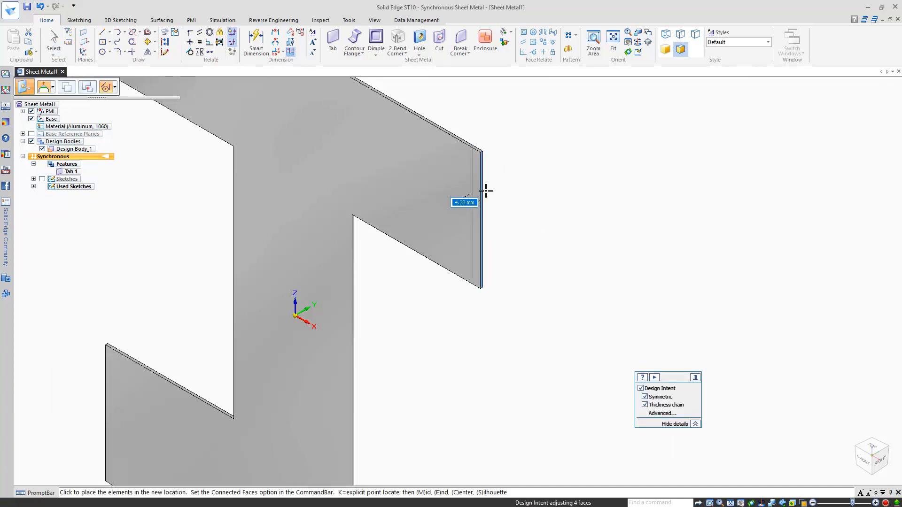
scroll(486, 191, down, 3)
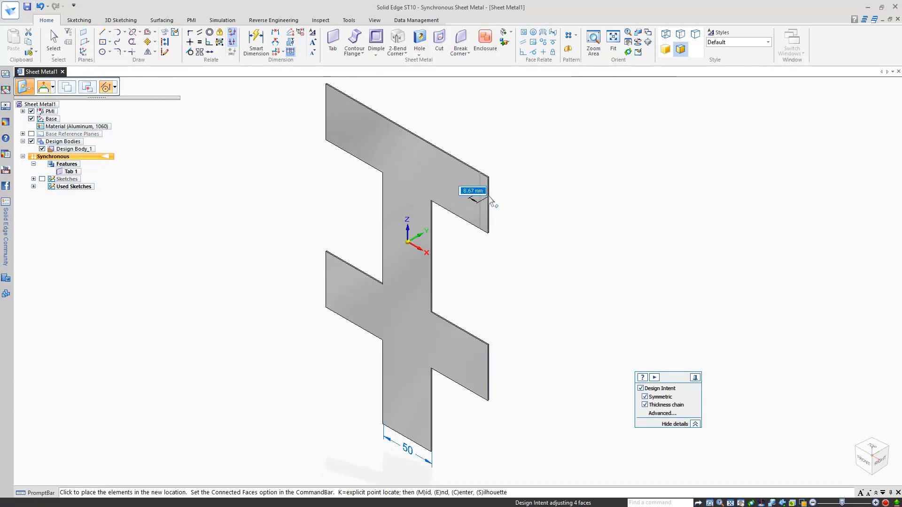
click(486, 199)
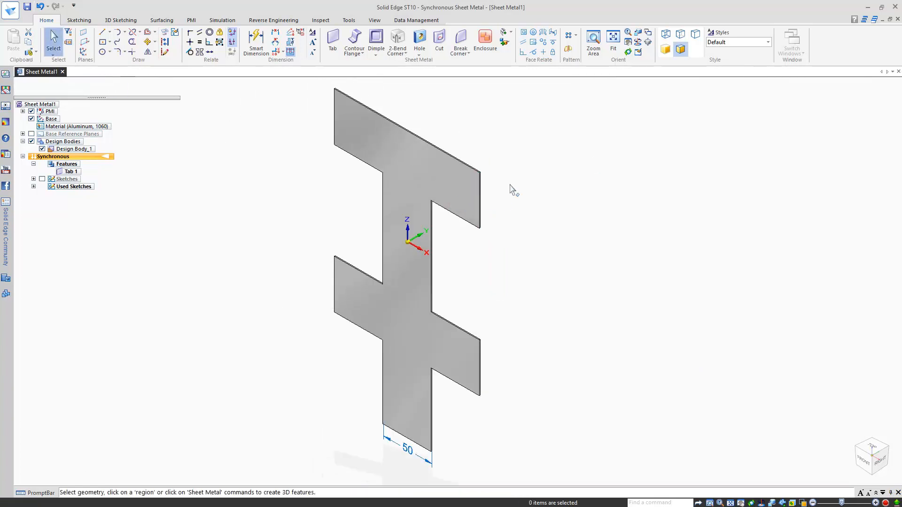
click(479, 197)
Step: Create Flange 1 to Flange 4 at 90° along the four arm end edges
click(476, 194)
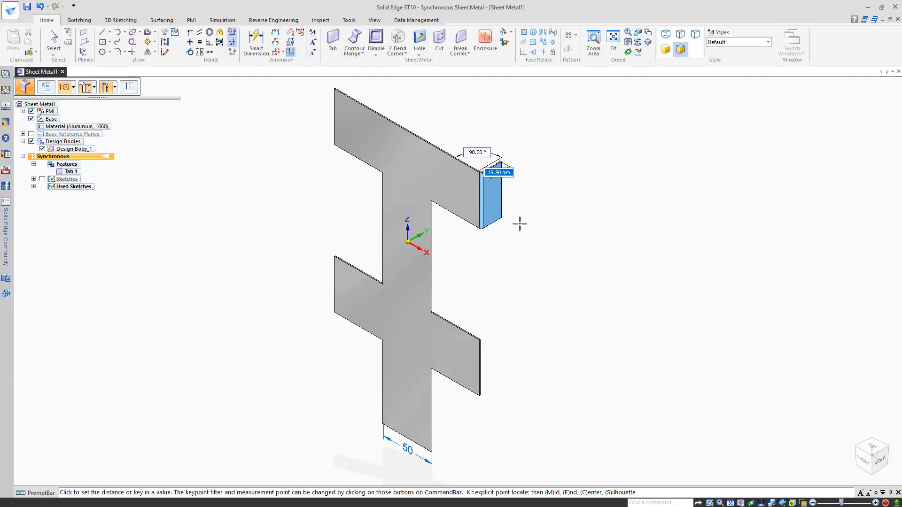
key(Escape)
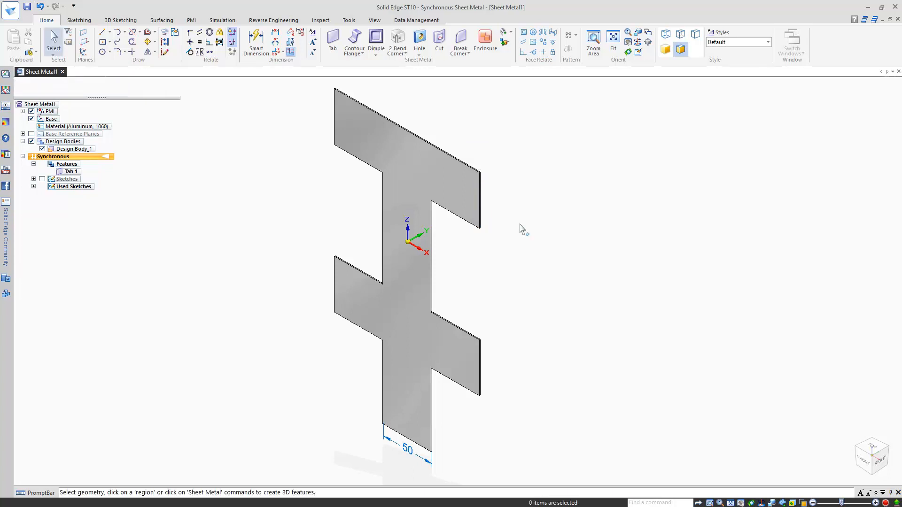
click(480, 186)
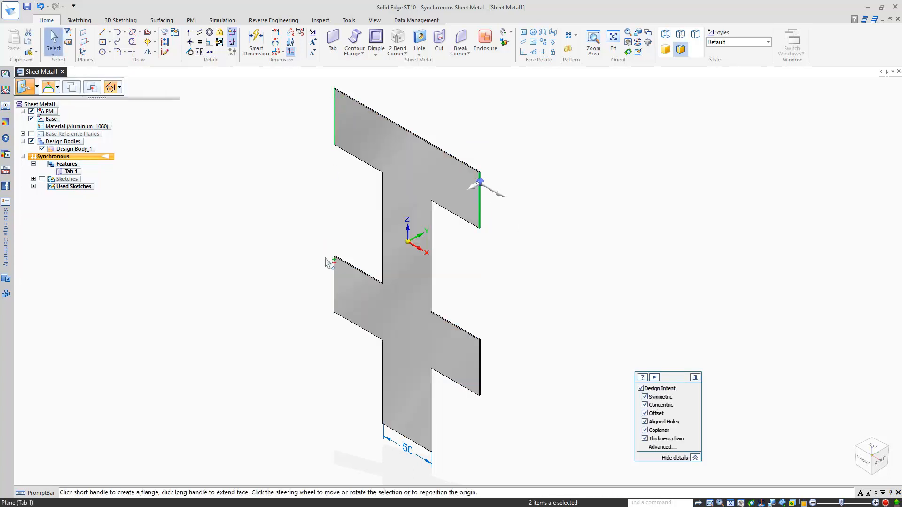
ctrl+click(480, 372)
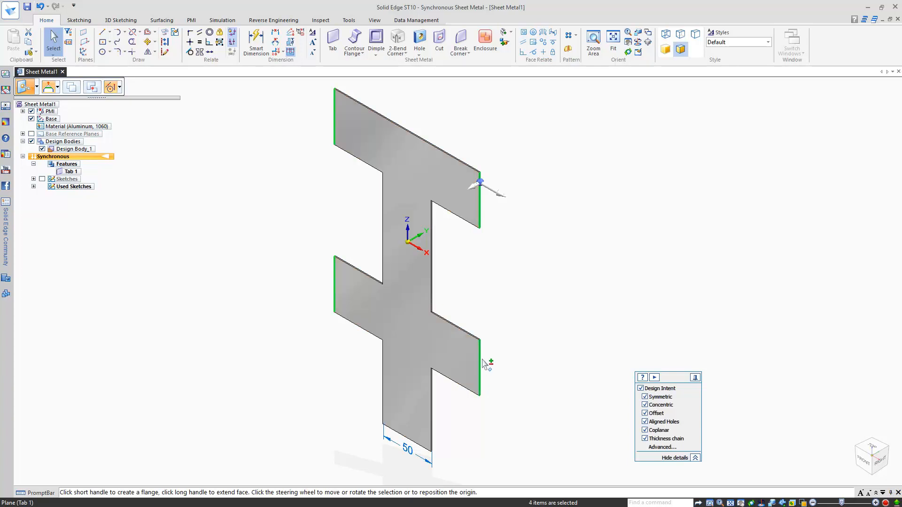
click(475, 189)
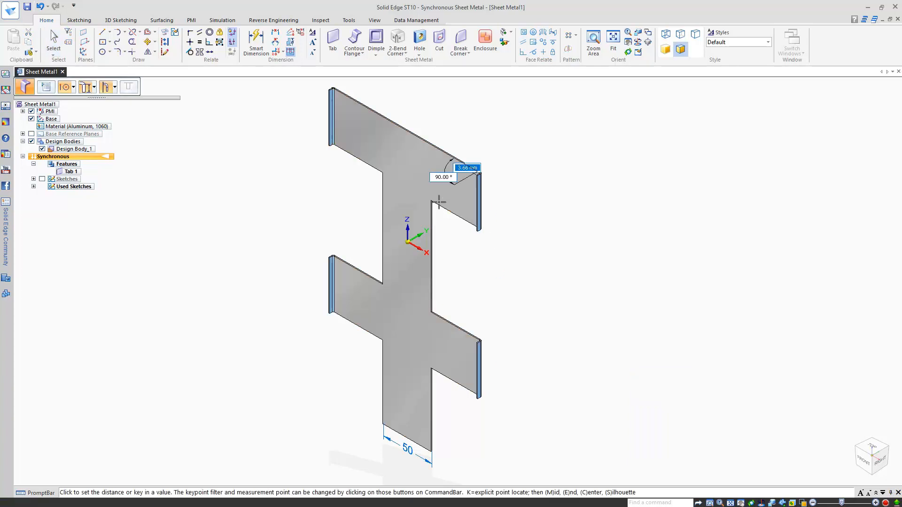
click(408, 217)
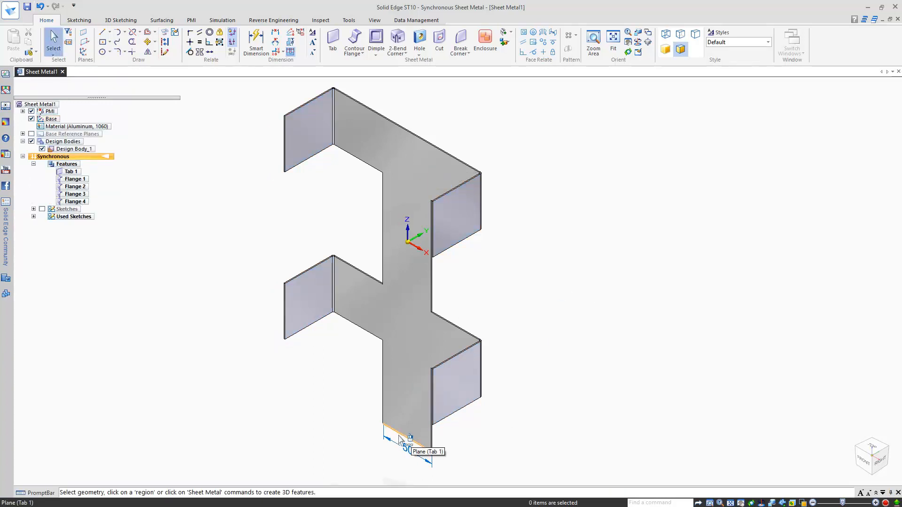
Step: Bend Flange 5 off the 50 mm bottom strip edge at 135° and fit the view
click(436, 452)
shift+middle_drag(539, 402, 545, 258)
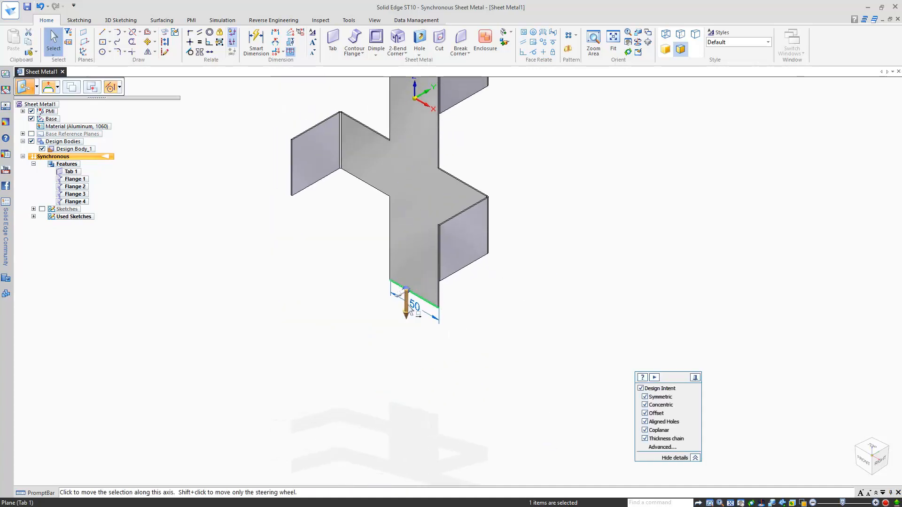
click(400, 297)
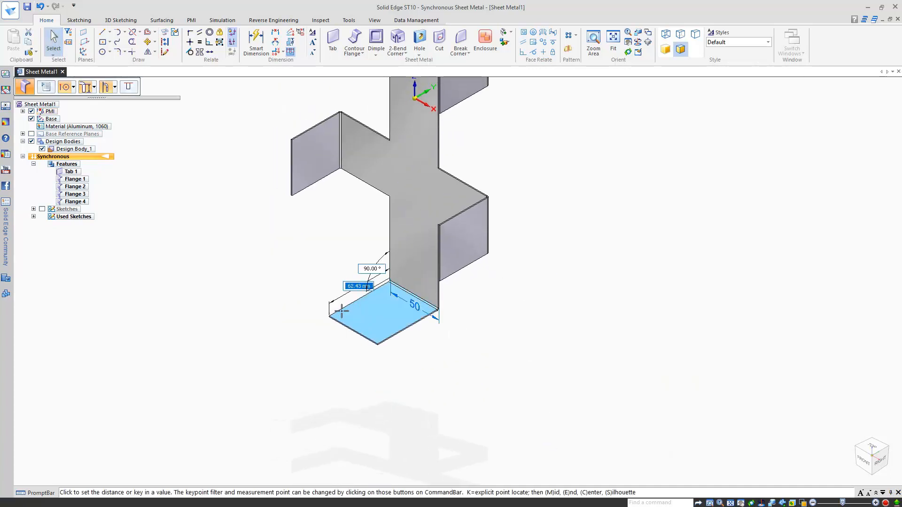
key(Tab)
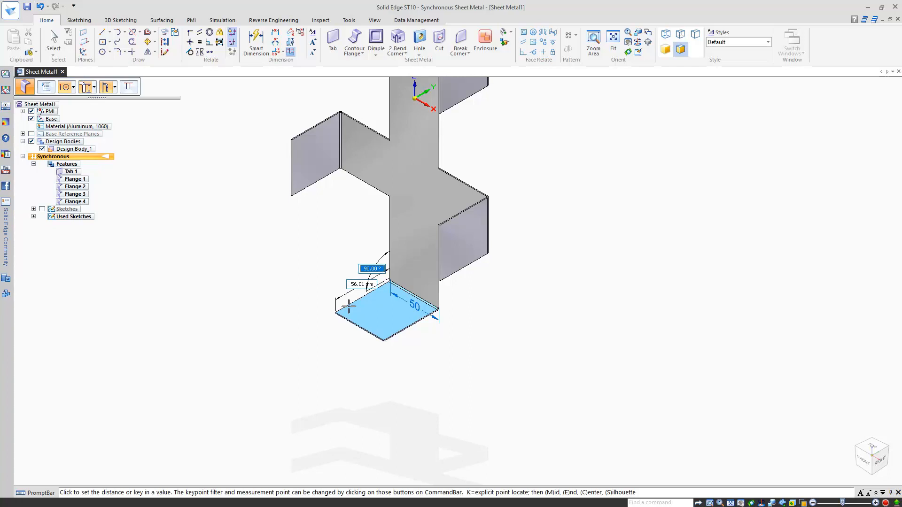
text(135)
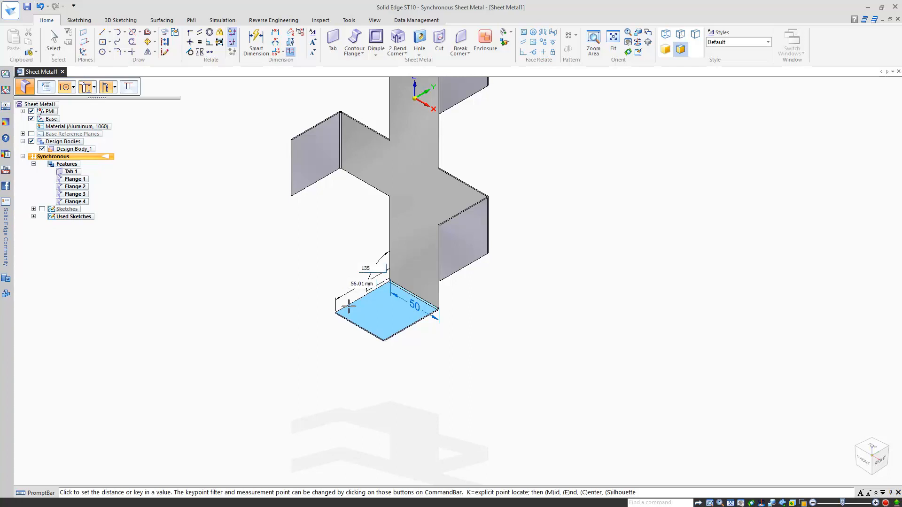
key(Tab)
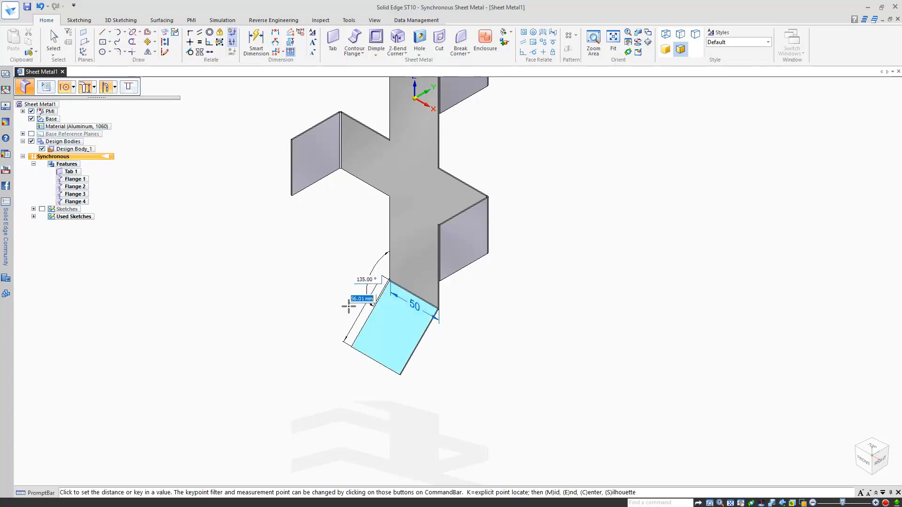
click(348, 307)
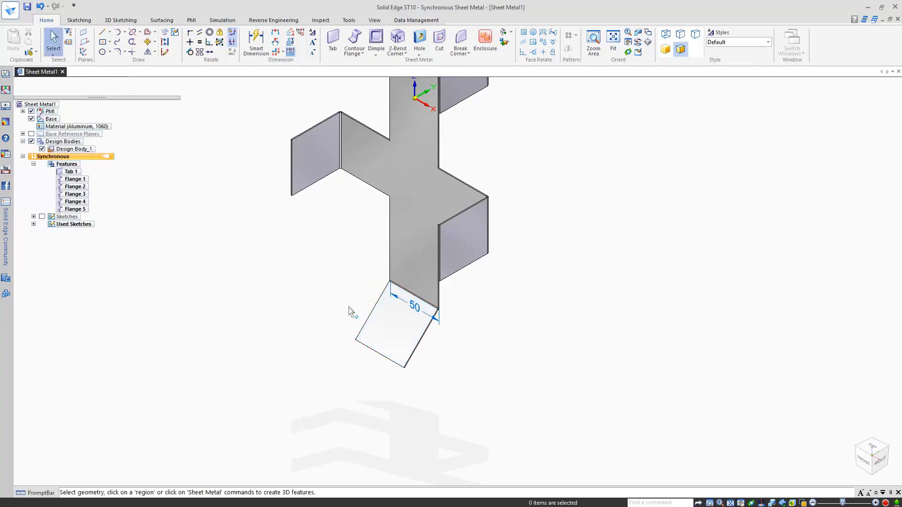
middle_click(344, 309)
middle_click(343, 309)
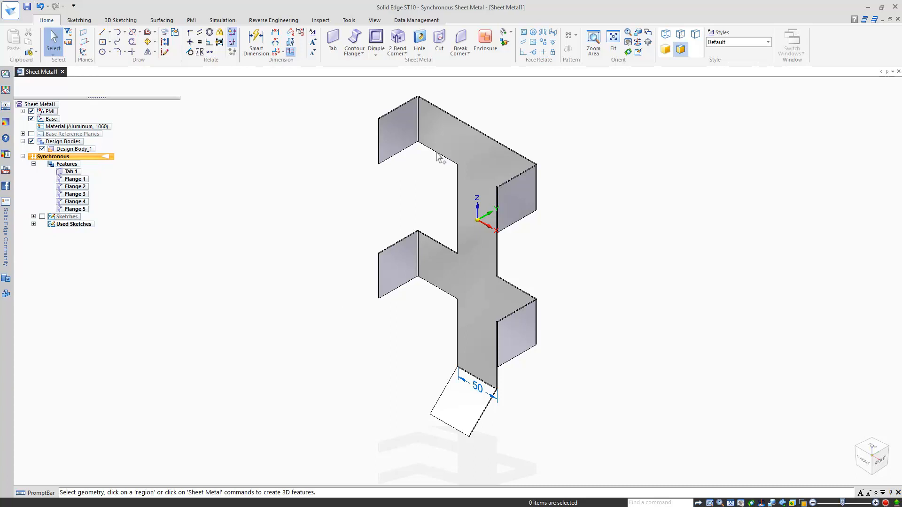
Step: Lock hole placement to the plate face and set ISO Metric M12 clearance hole options
click(419, 40)
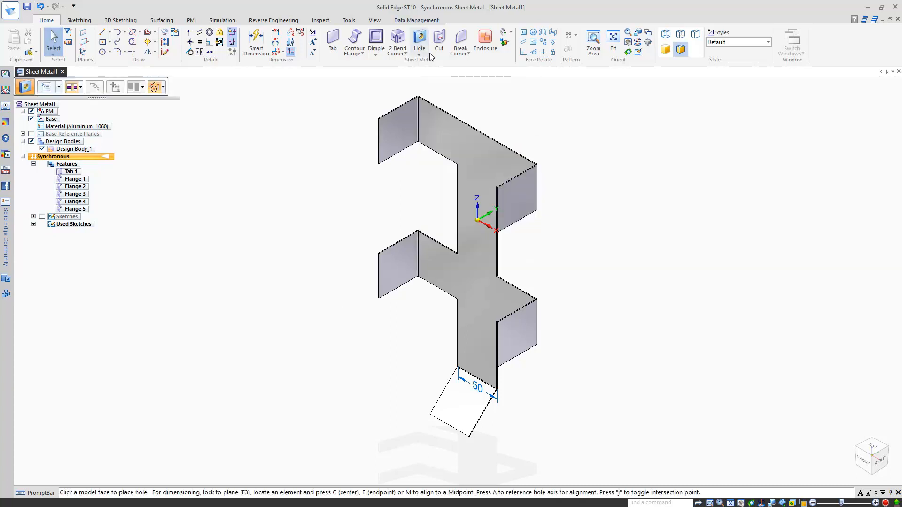
middle_drag(534, 110, 586, 106)
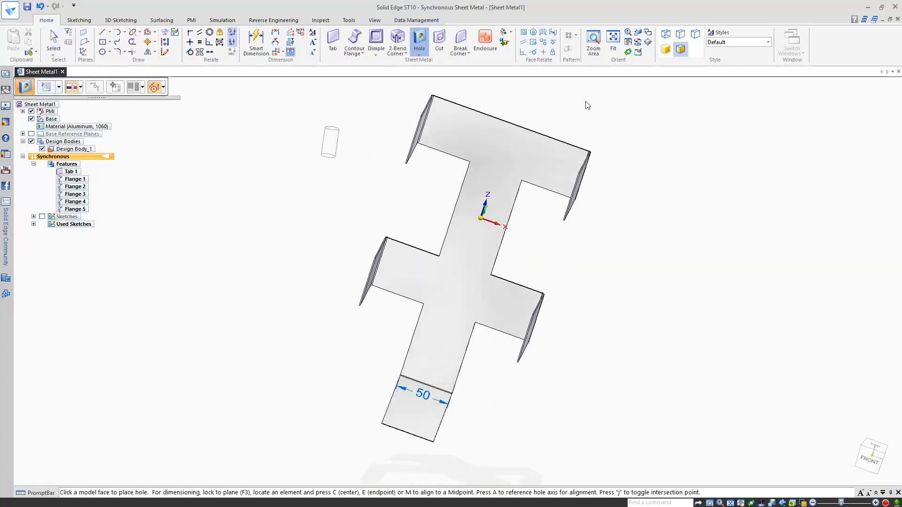
key(F3)
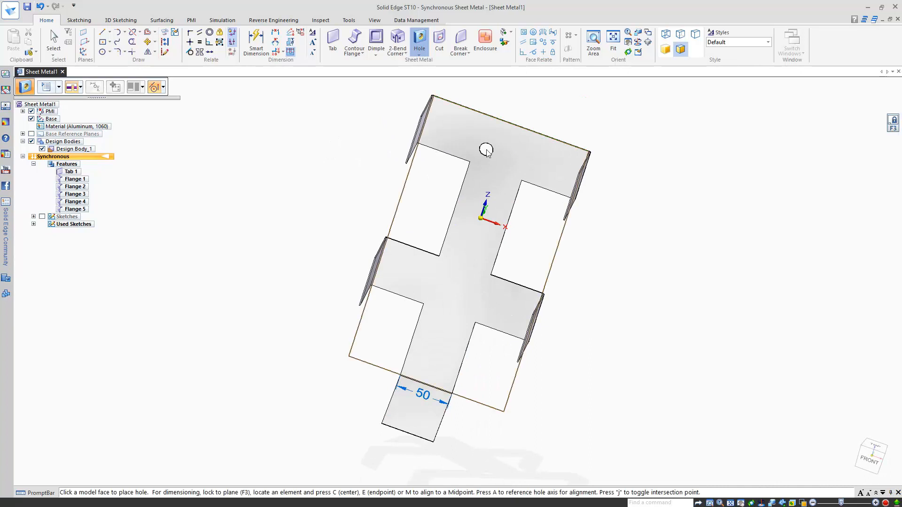
key(ctrl+h)
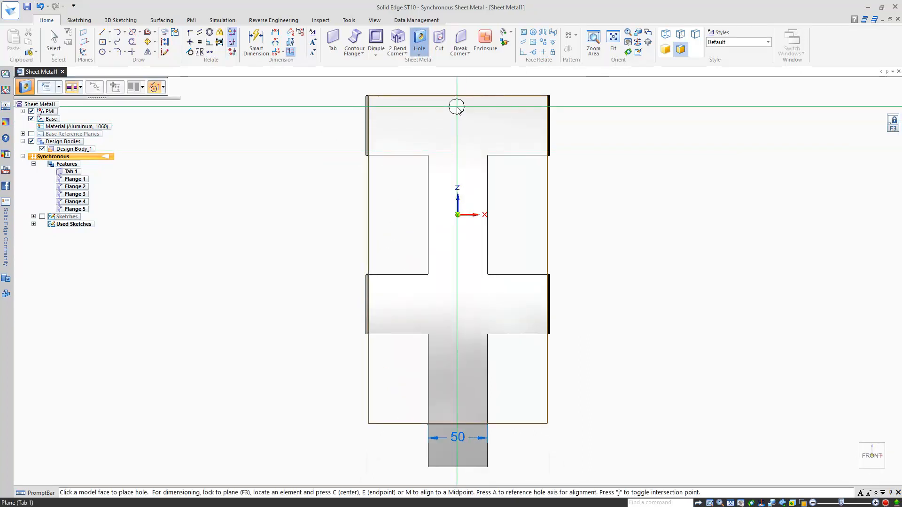
scroll(457, 105, up, 2)
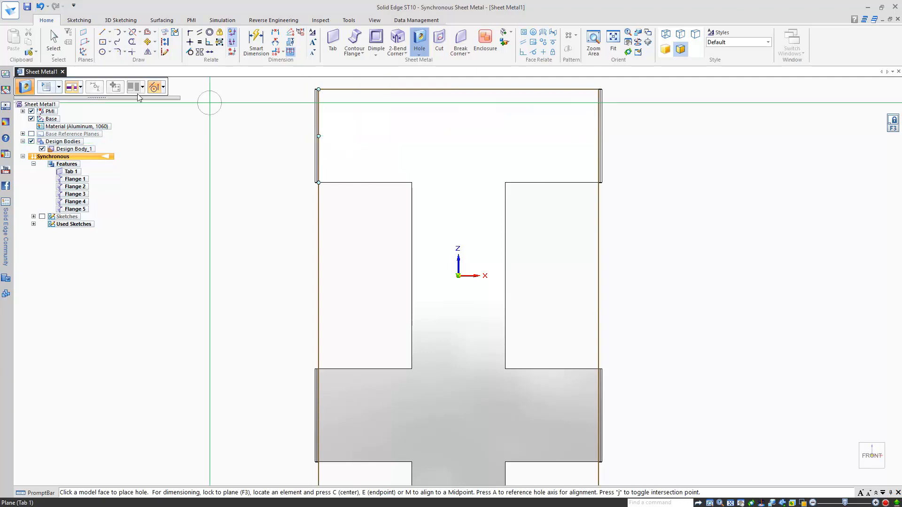
click(49, 87)
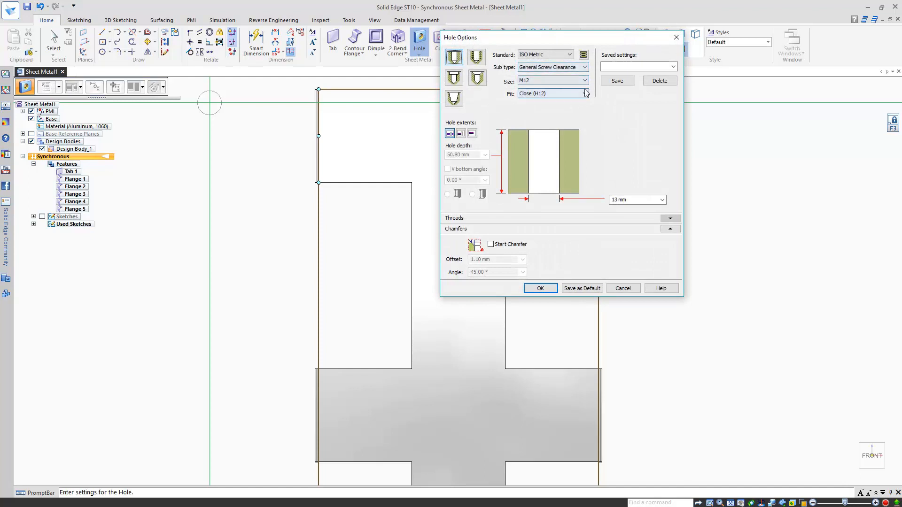
click(540, 288)
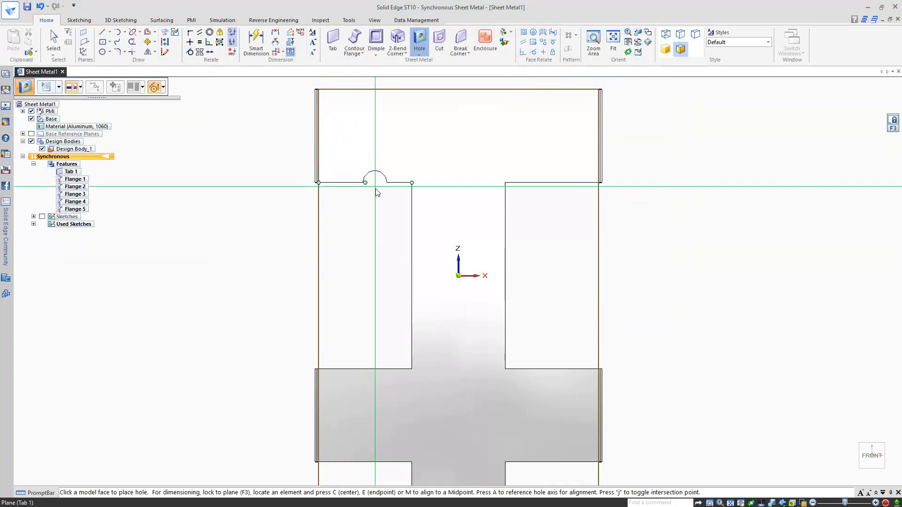
Step: Place four symmetric holes, two near the top and two on the lower crossbar
click(365, 136)
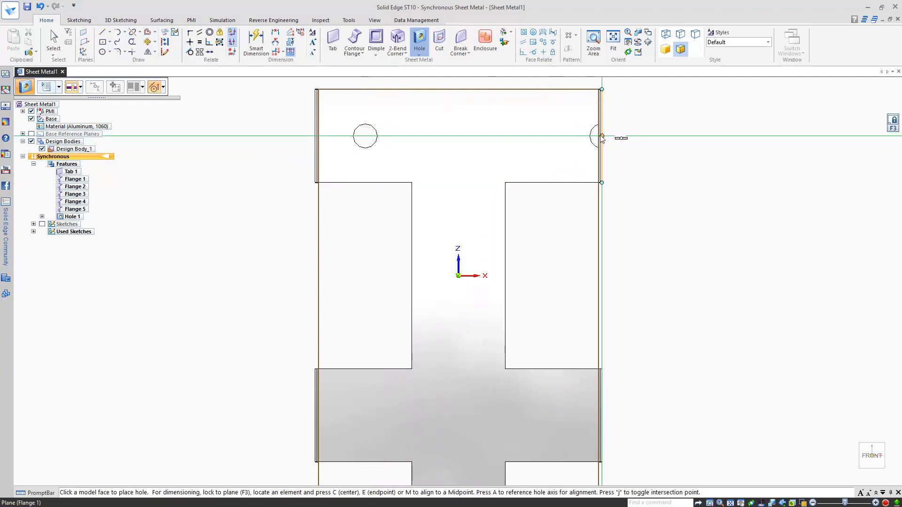
click(551, 139)
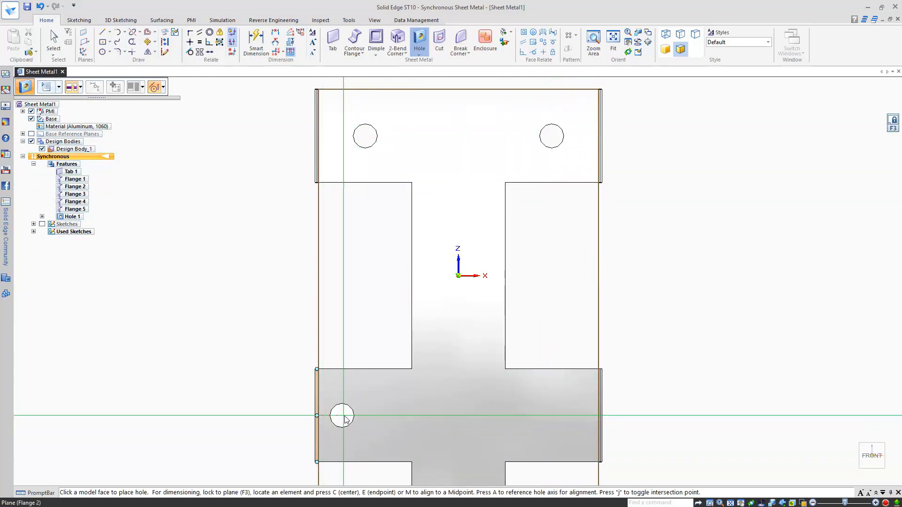
click(365, 415)
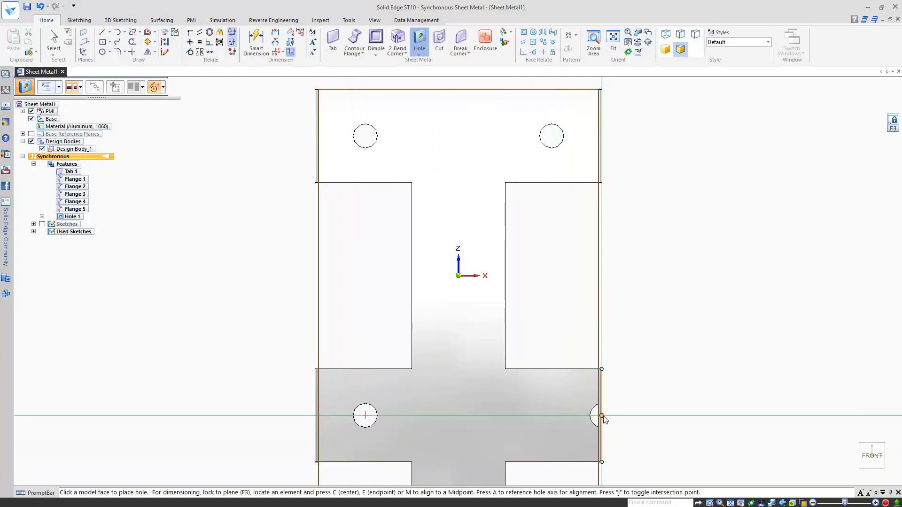
click(552, 416)
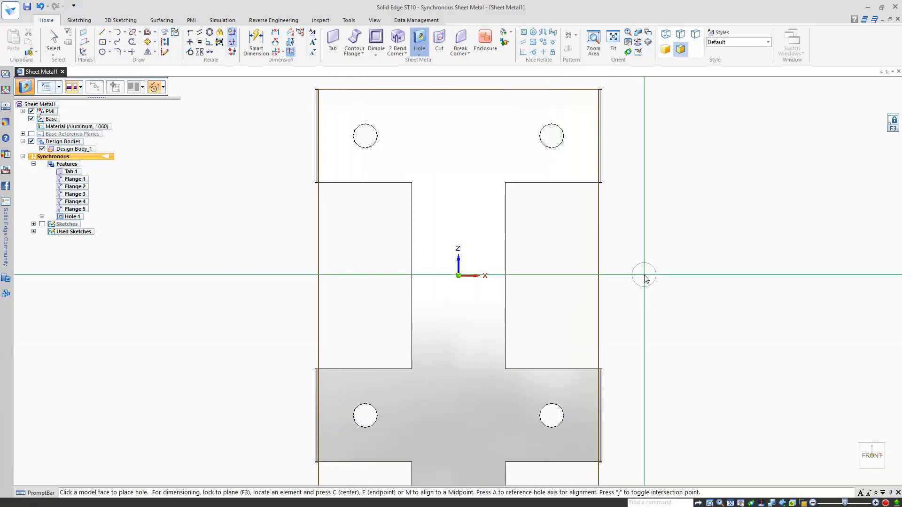
key(ctrl+i)
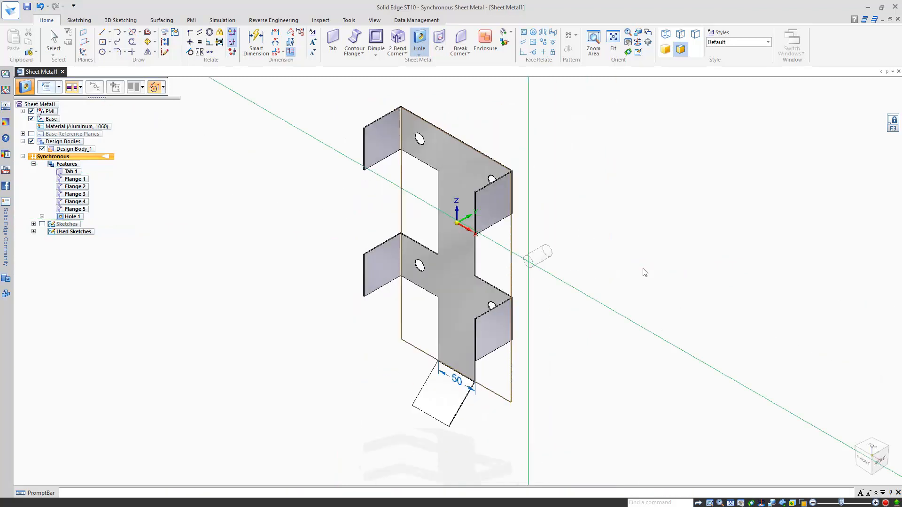
key(Escape)
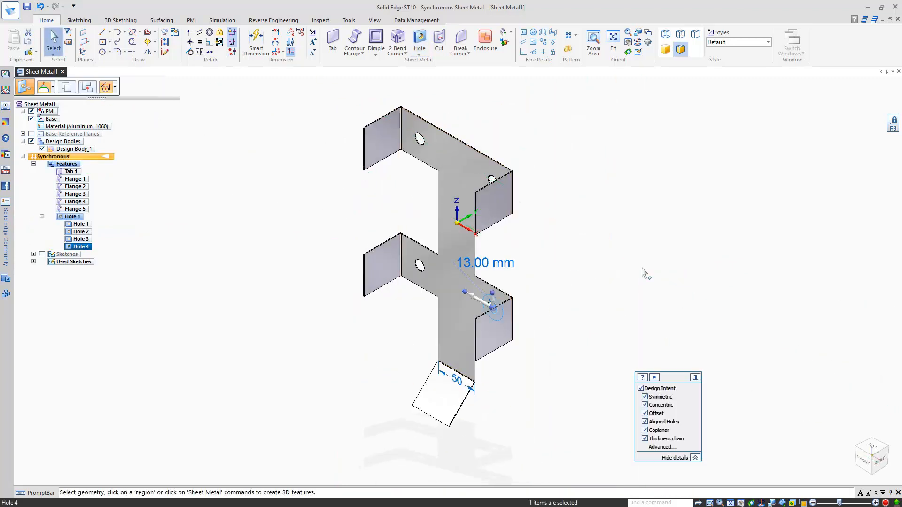
key(Escape)
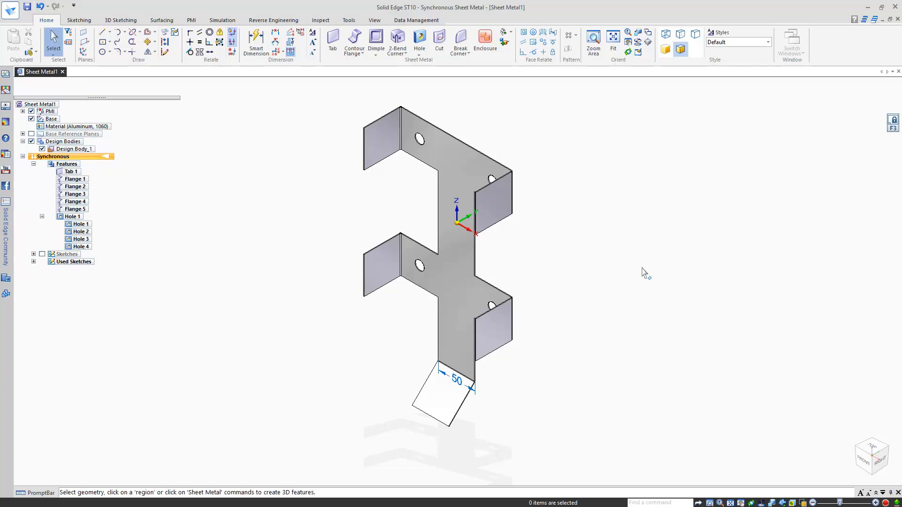
Step: Sketch a 15×60 mm rectangle centred on the origin on the bracket's face
click(373, 49)
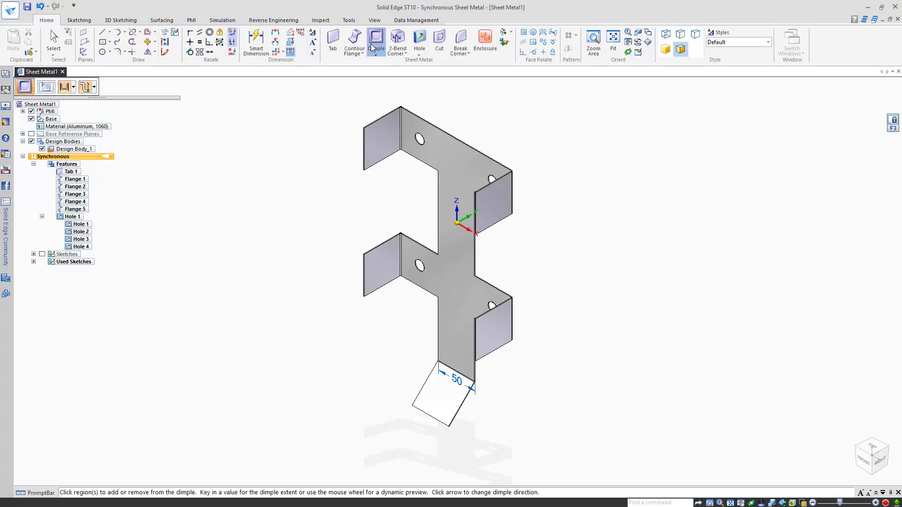
click(102, 42)
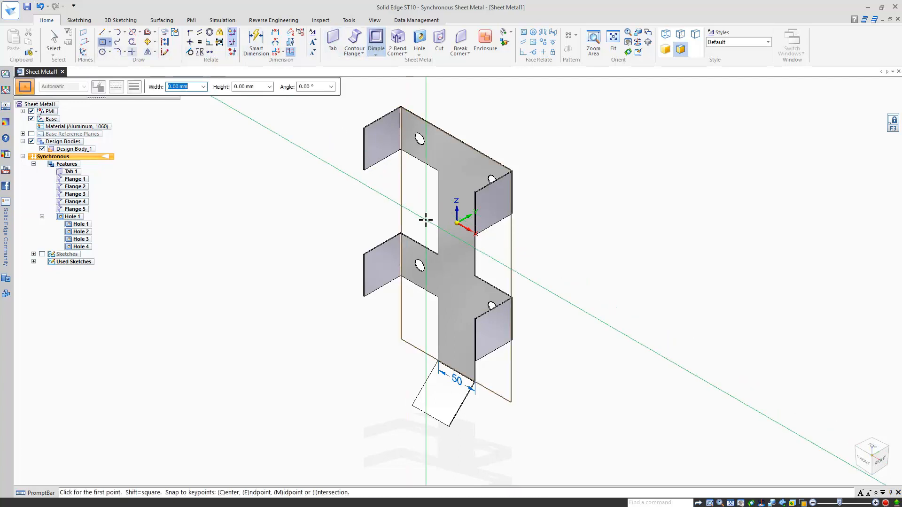
click(454, 245)
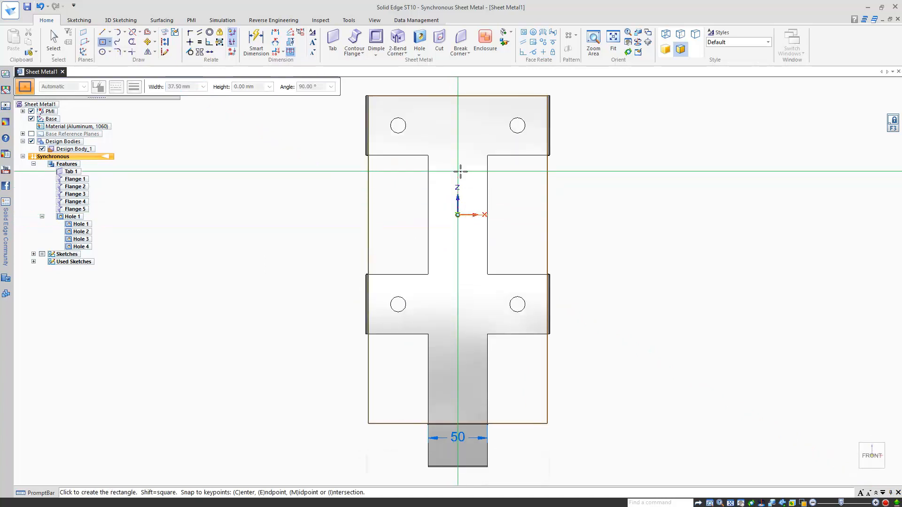
click(458, 215)
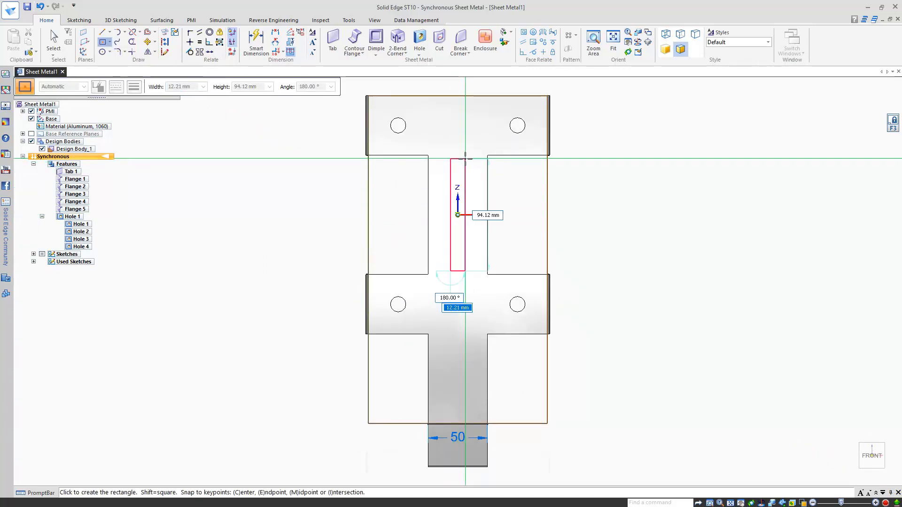
text(15)
key(Tab)
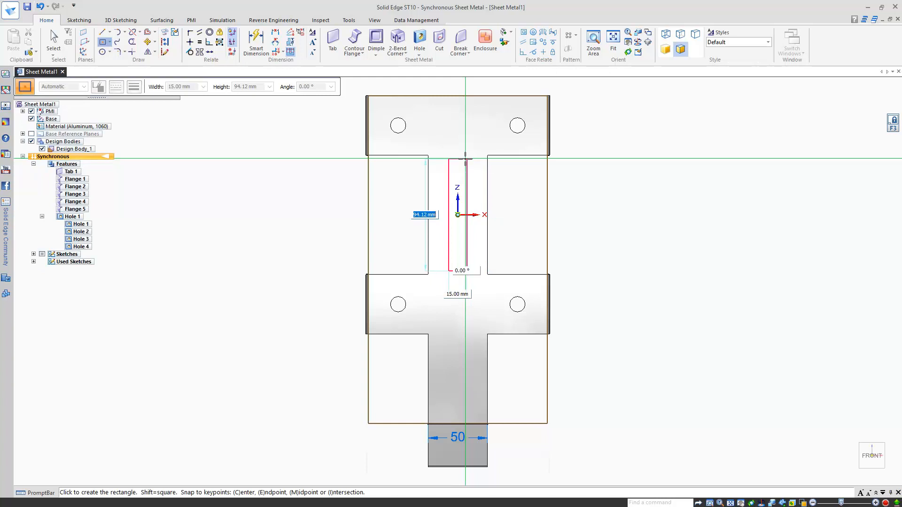
text(60)
key(Return)
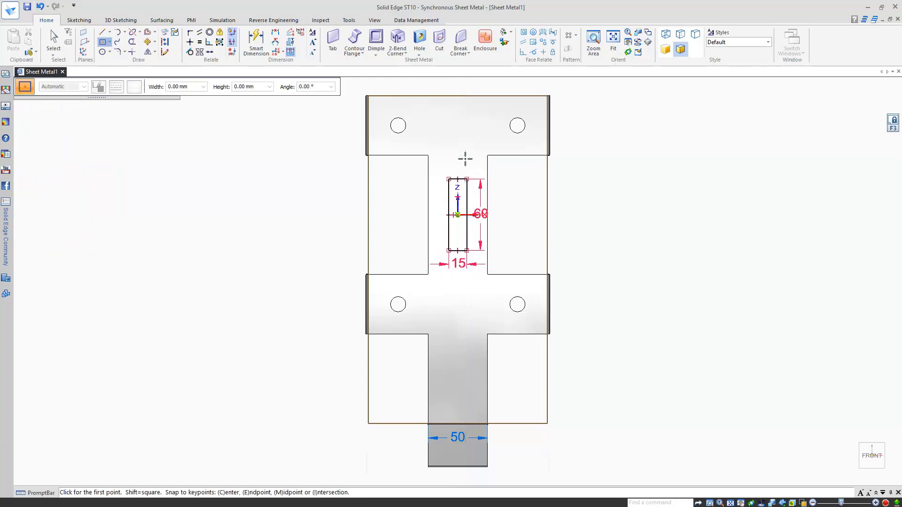
key(Escape)
key(ctrl+i)
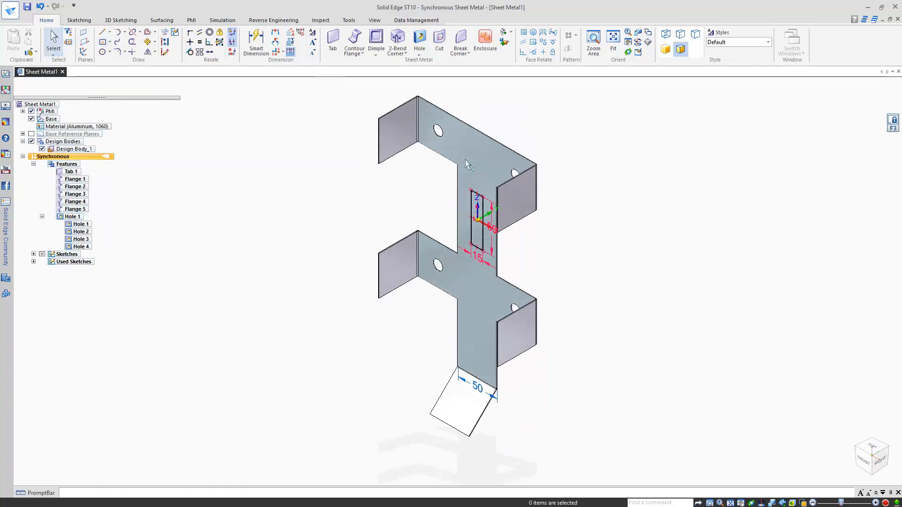
Step: Dimple the 15×60 region 3 mm deep with the direction flipped
click(376, 38)
scroll(454, 229, up, 4)
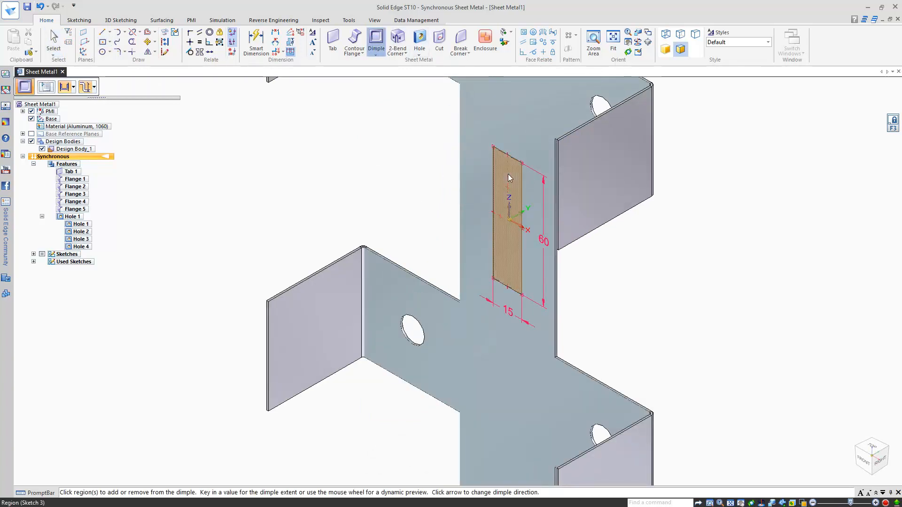
click(511, 212)
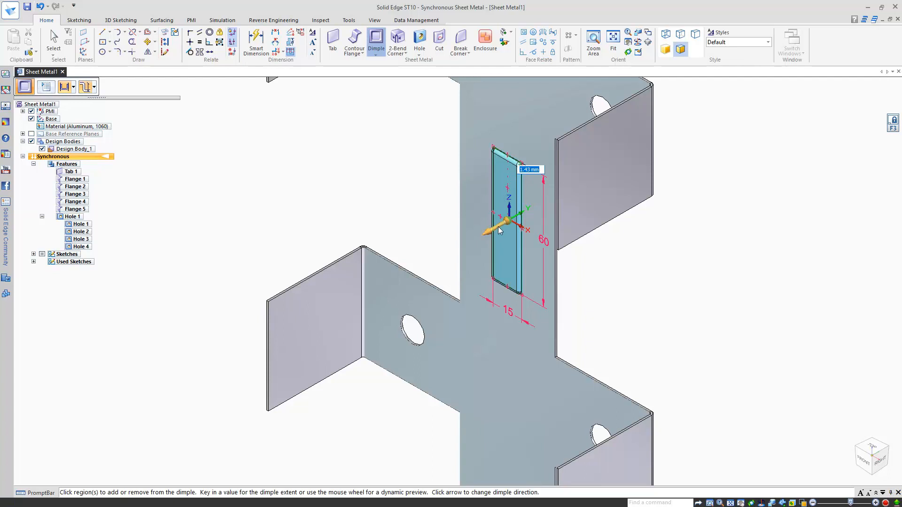
click(499, 229)
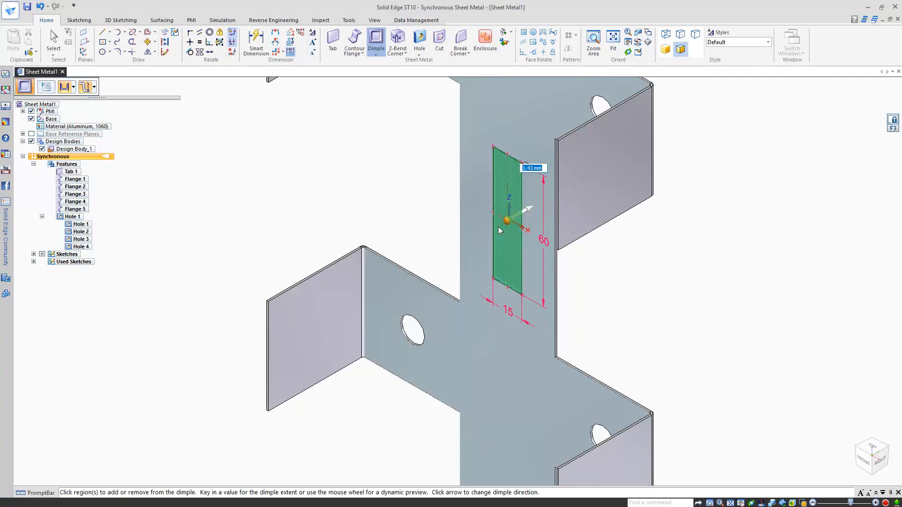
text(3)
key(Return)
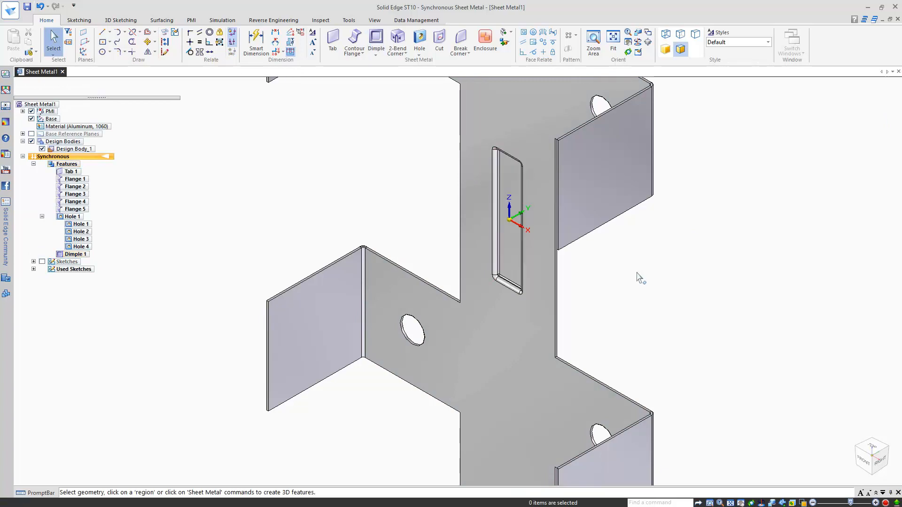
Step: Select Dimple 1 and open its profile sketch for editing
middle_drag(641, 277, 661, 235)
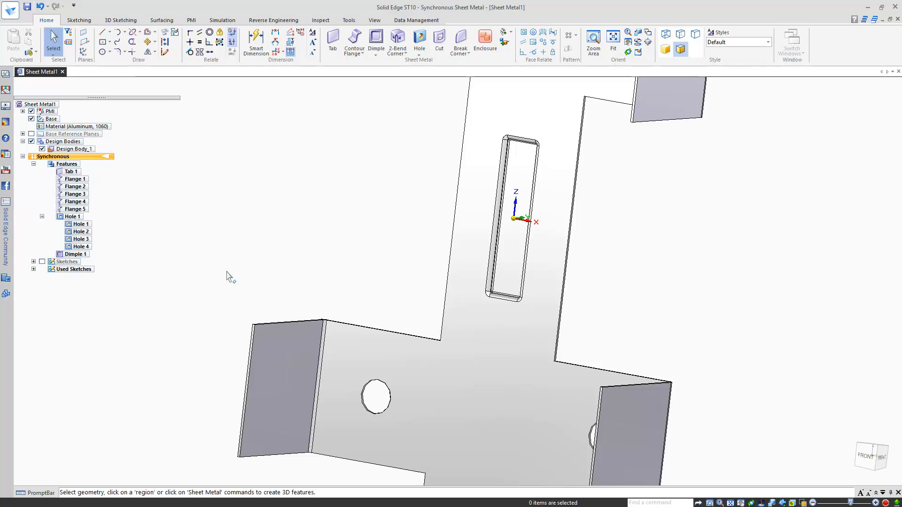
click(75, 255)
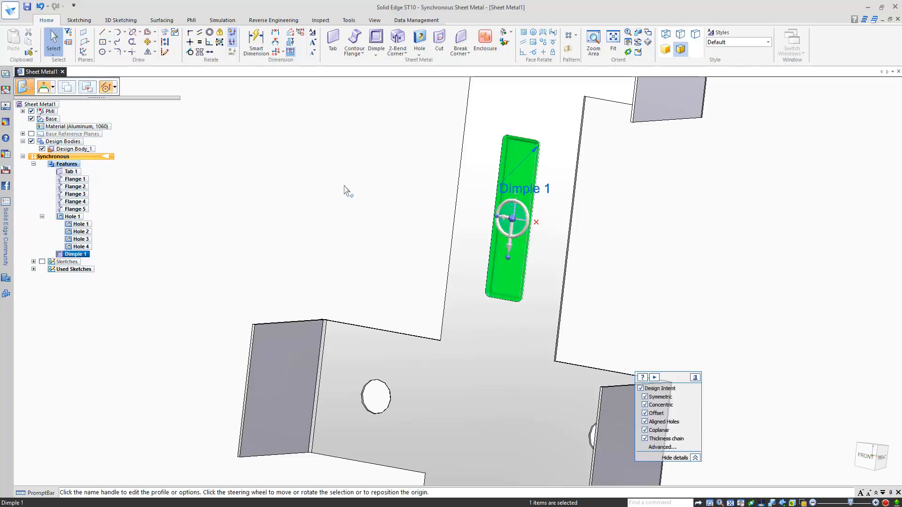
click(517, 190)
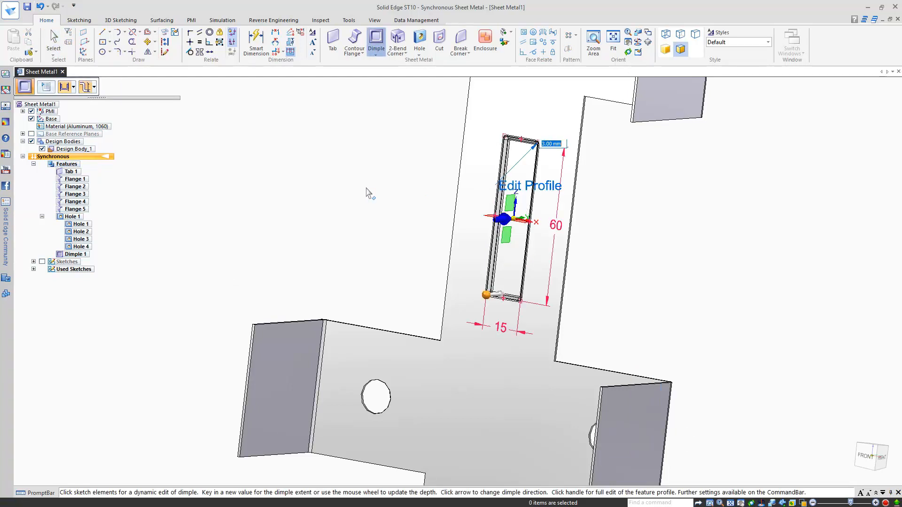
click(536, 186)
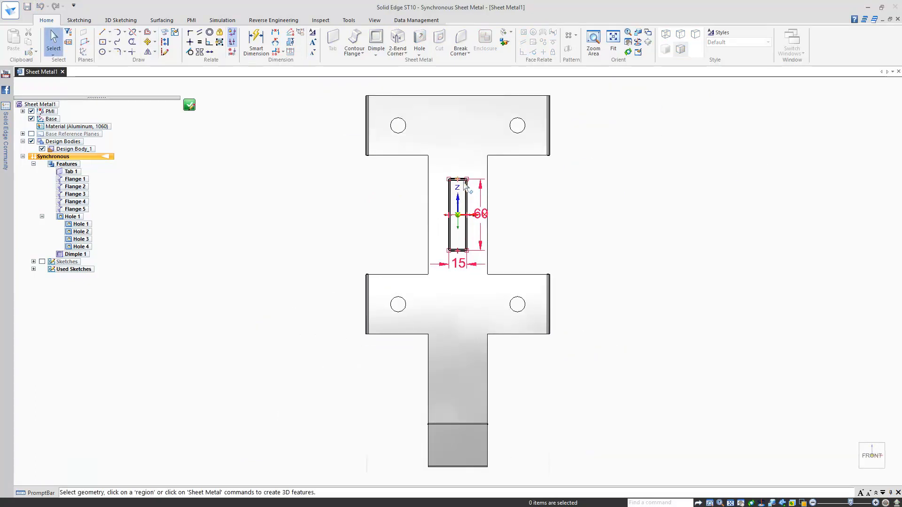
scroll(449, 170, up, 5)
scroll(458, 202, up, 4)
scroll(460, 202, down, 3)
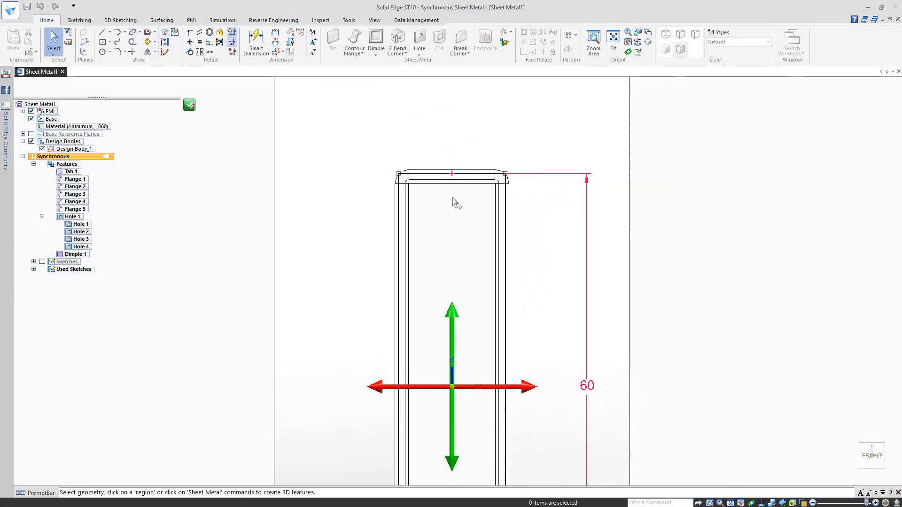
Step: Fillet all four rectangle corners with a 5 mm radius and finish the profile edit
click(120, 55)
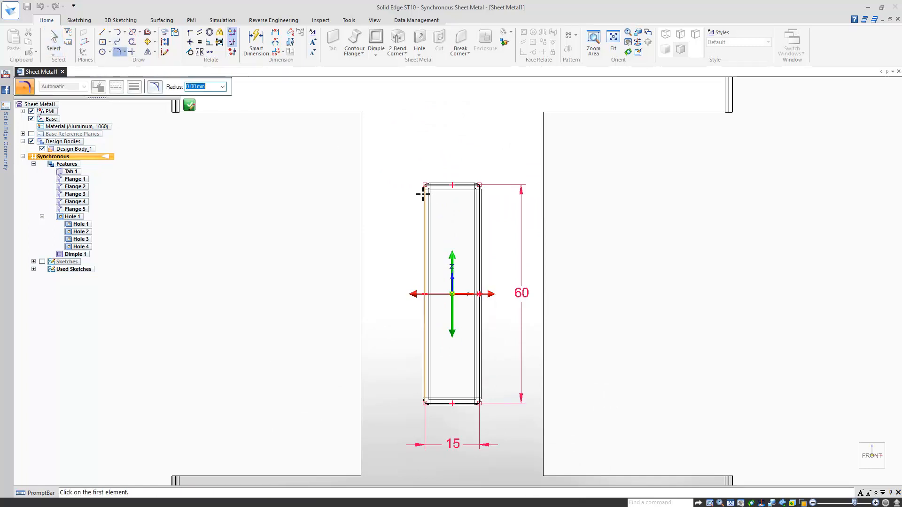
click(424, 195)
click(444, 184)
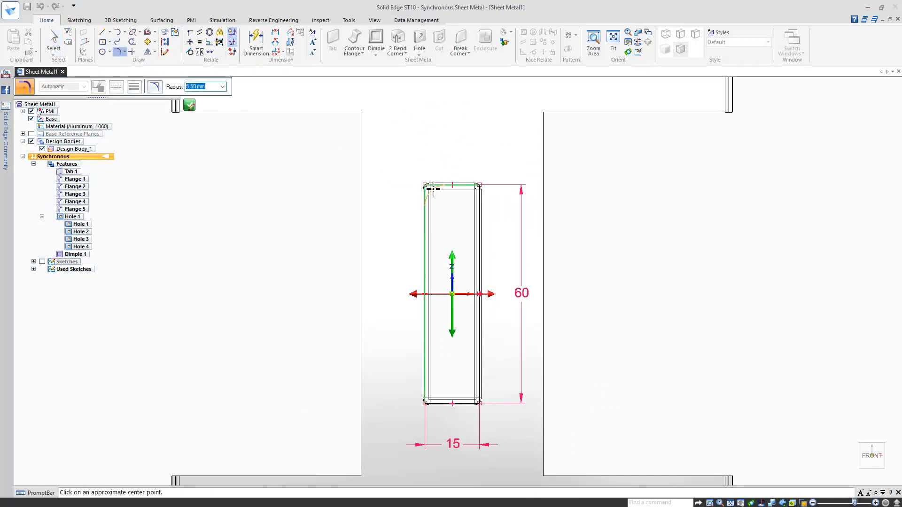
text(5)
key(Return)
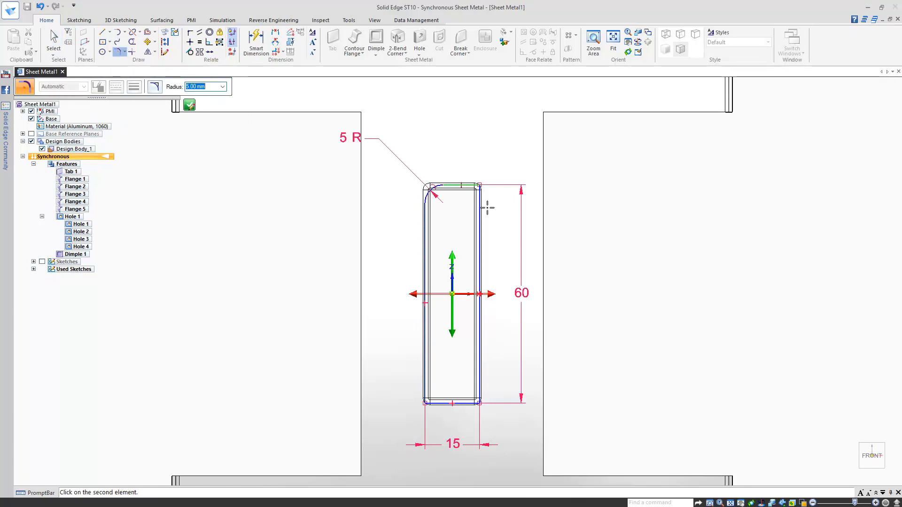
click(482, 209)
click(470, 397)
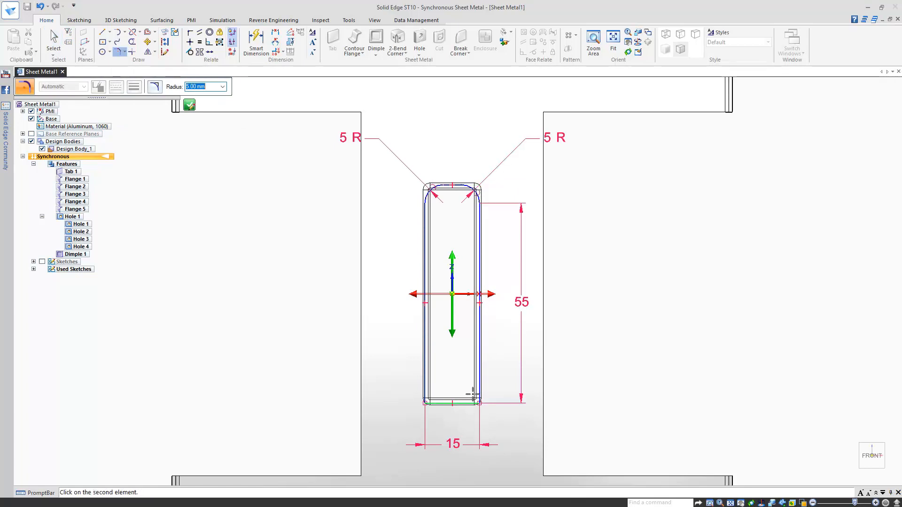
click(477, 394)
click(444, 403)
click(425, 382)
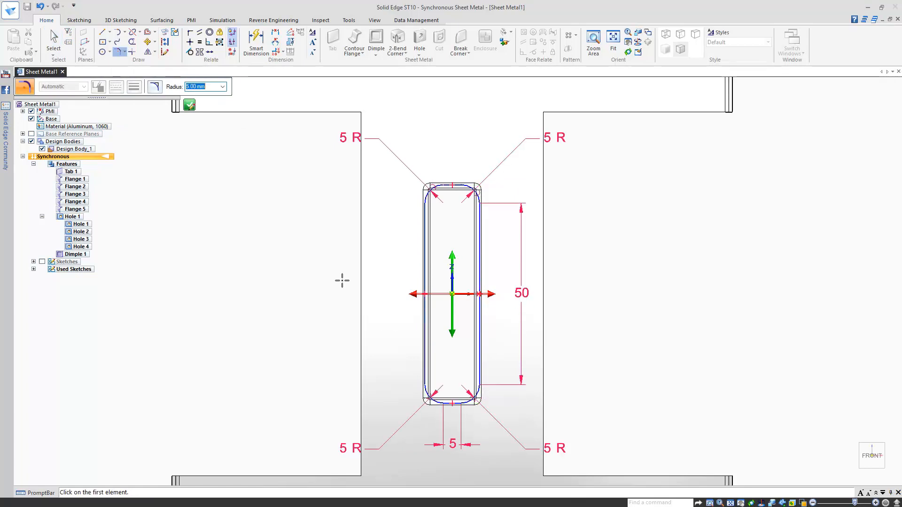
click(189, 105)
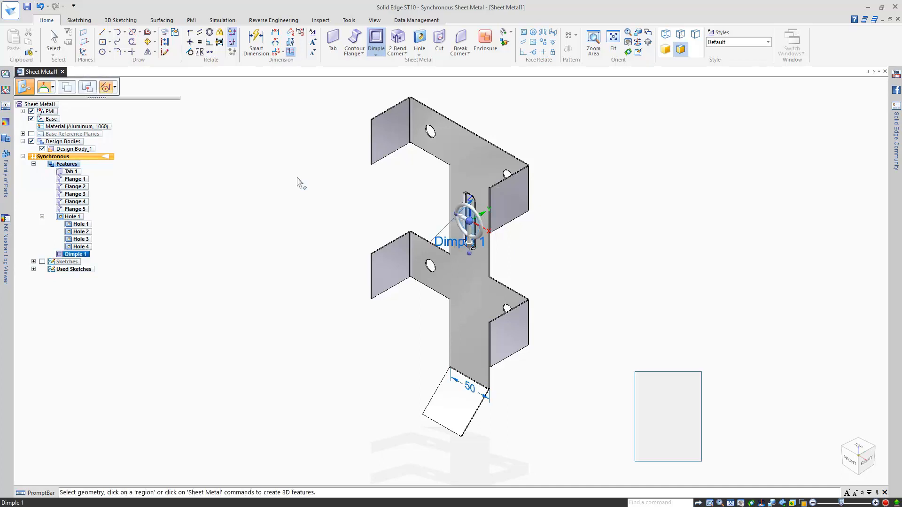
key(Escape)
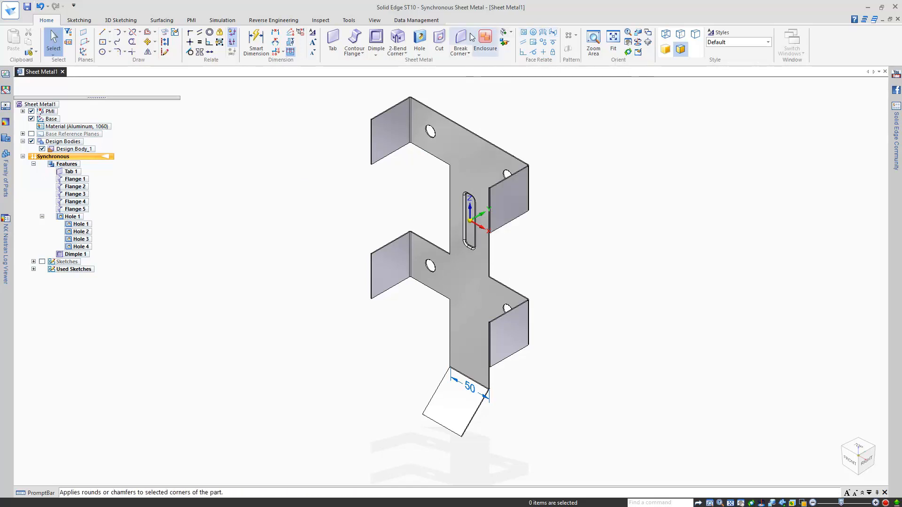
Step: Apply a 5 mm Break Corner to the corner edges box-selected across the whole part
click(460, 40)
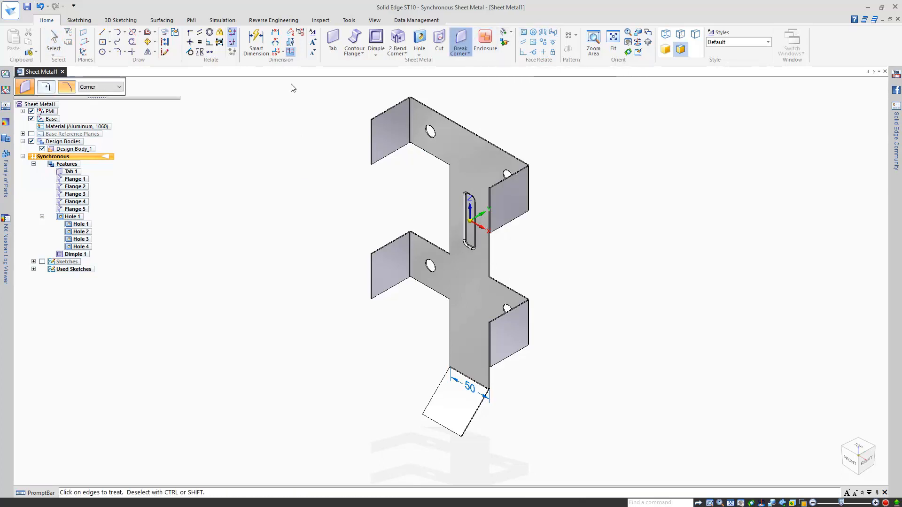
drag(291, 84, 619, 477)
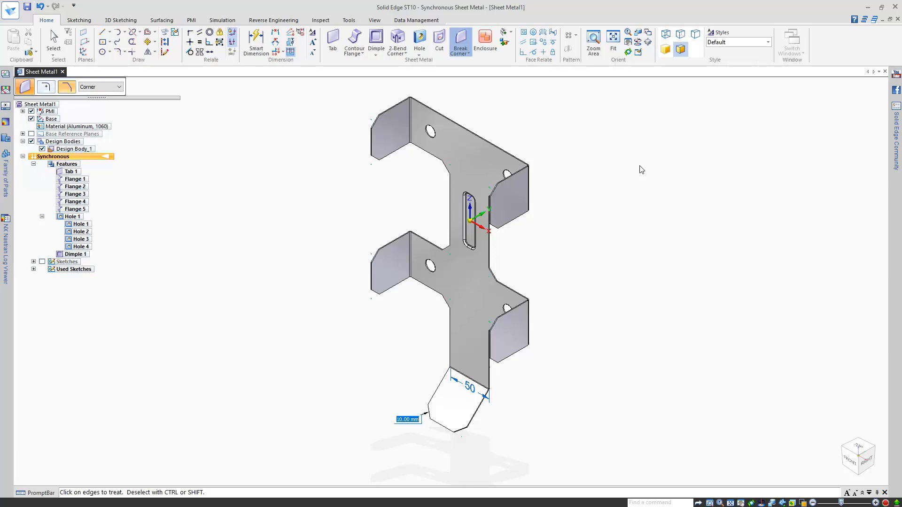
text(5)
key(Return)
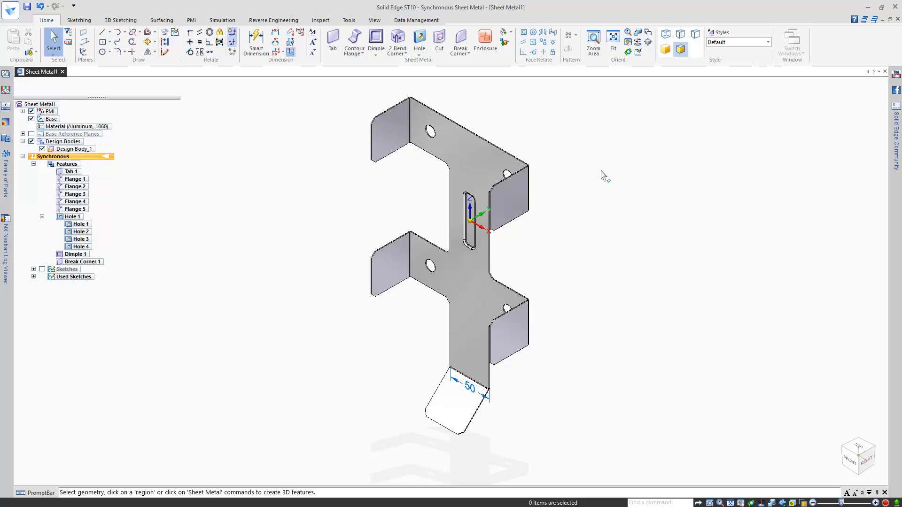
Step: Dimension the bracket's top edge, showing its current 153.81 mm length
click(257, 44)
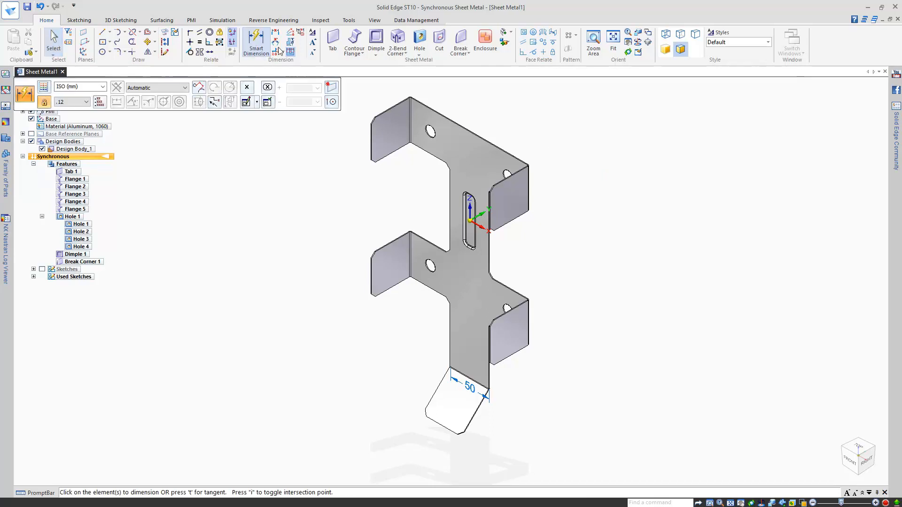
scroll(474, 112, up, 5)
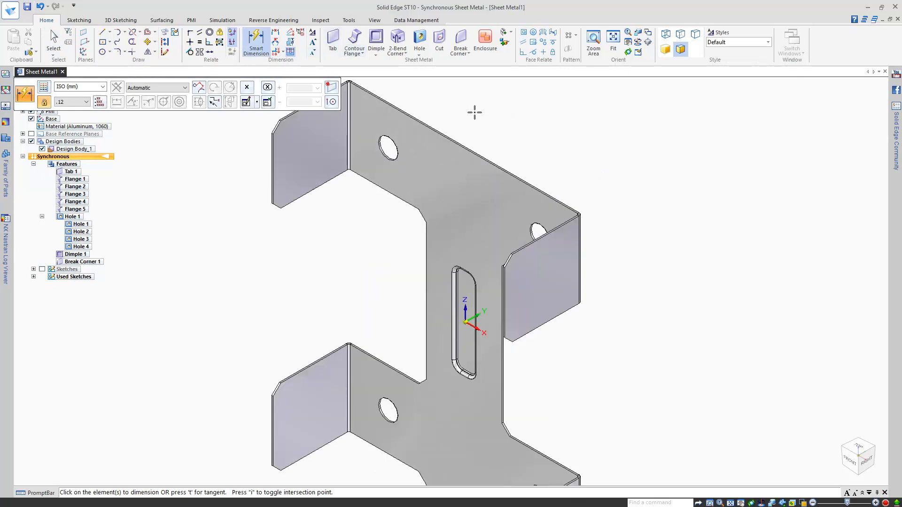
shift+middle_drag(471, 123, 476, 239)
scroll(492, 287, up, 1)
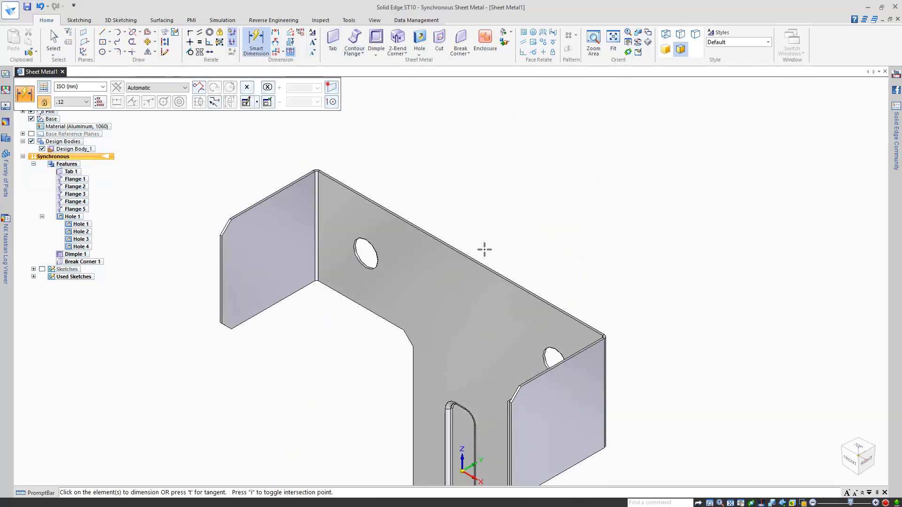
scroll(482, 245, up, 1)
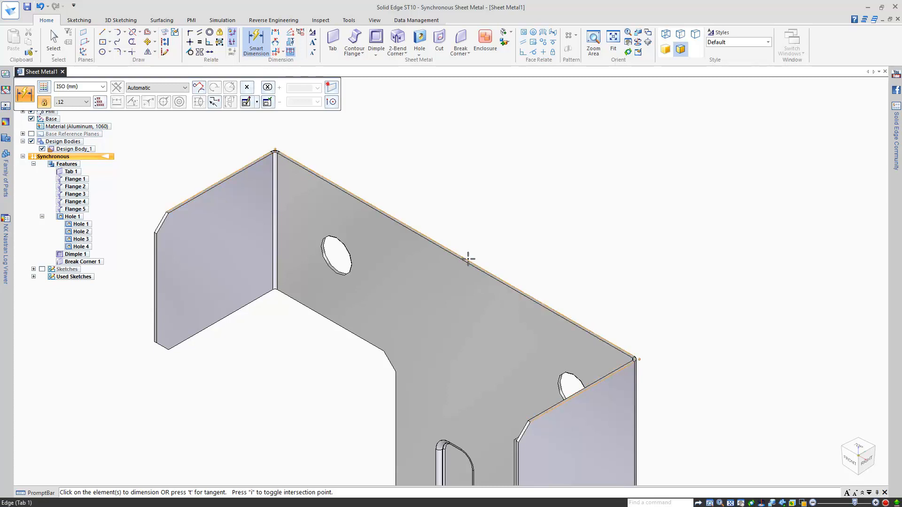
click(469, 259)
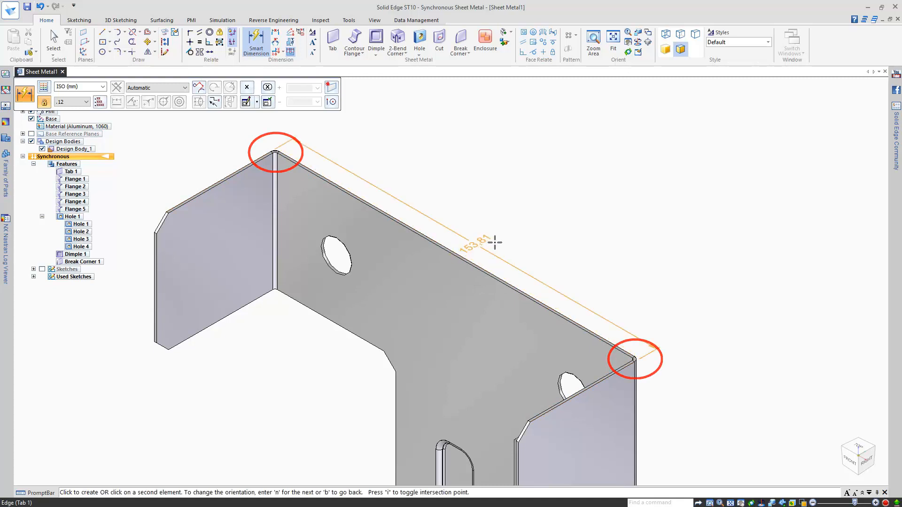
click(495, 241)
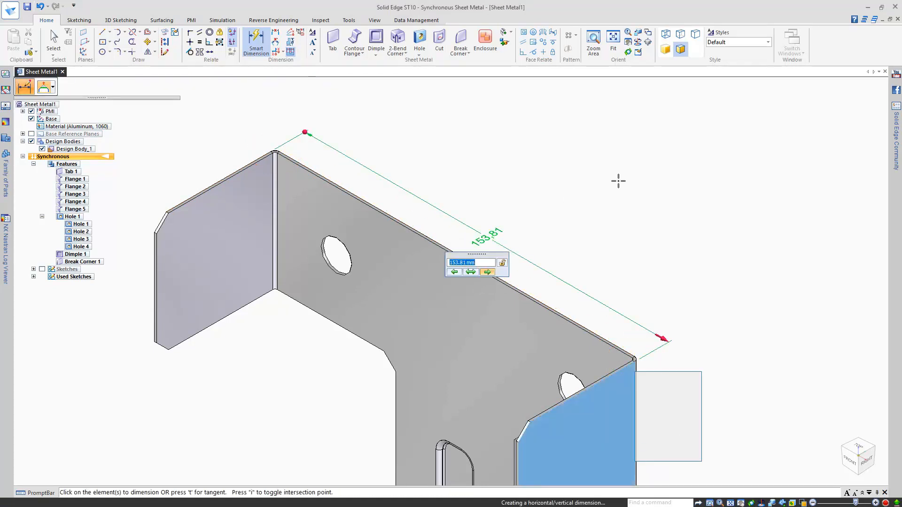
Step: Change the top edge length to 150 mm, applied symmetrically to both ends
click(470, 272)
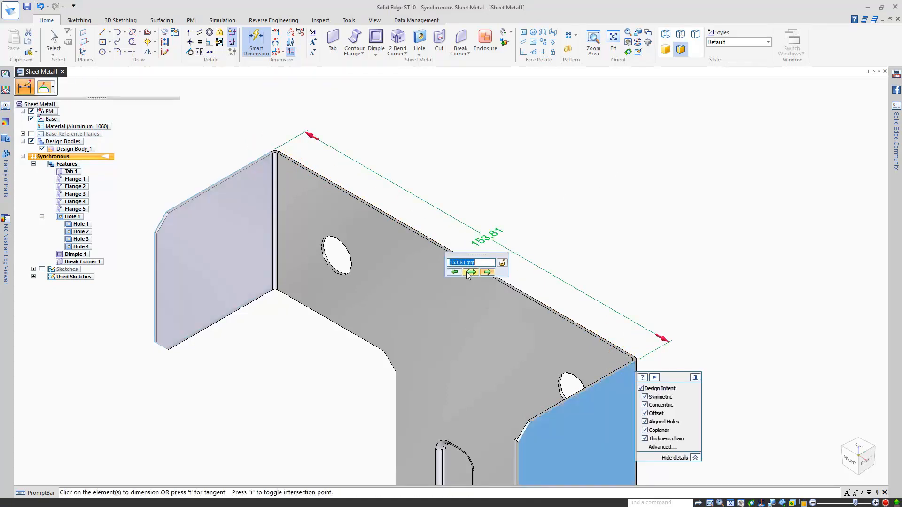
text(150)
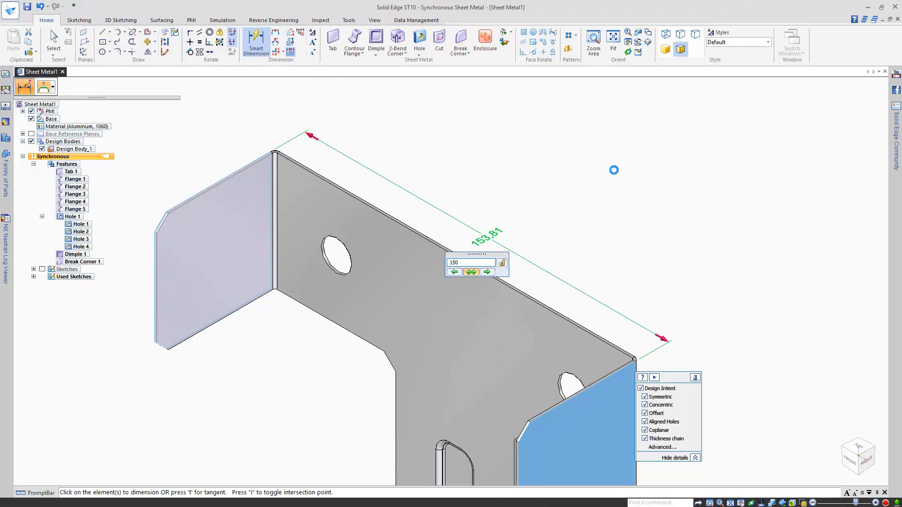
key(Return)
key(ctrl+f)
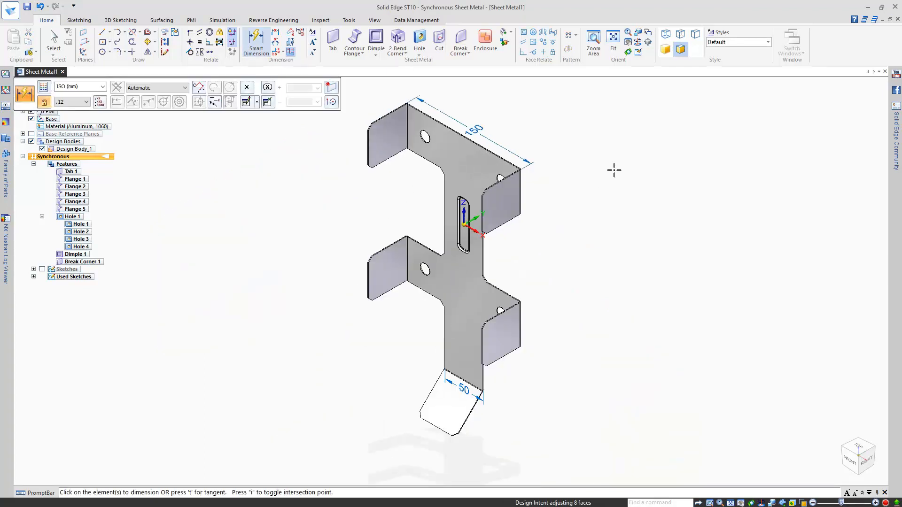
key(Escape)
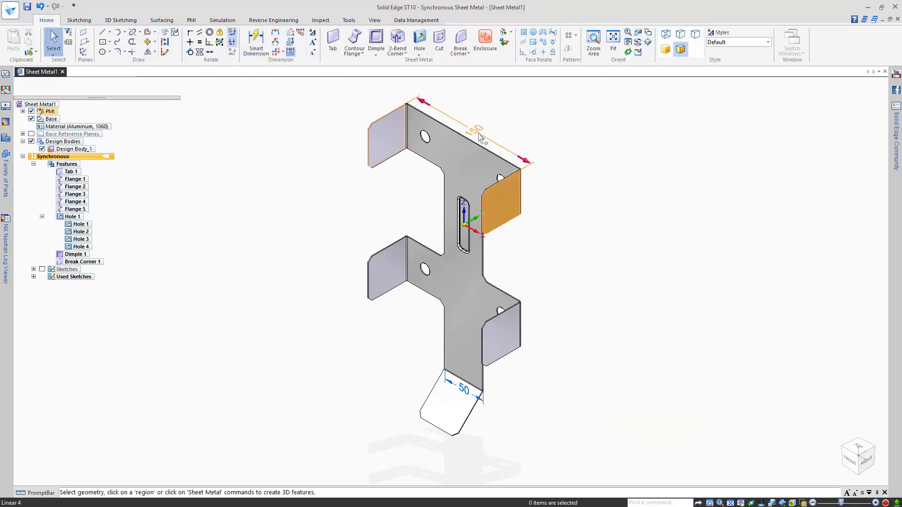
click(477, 136)
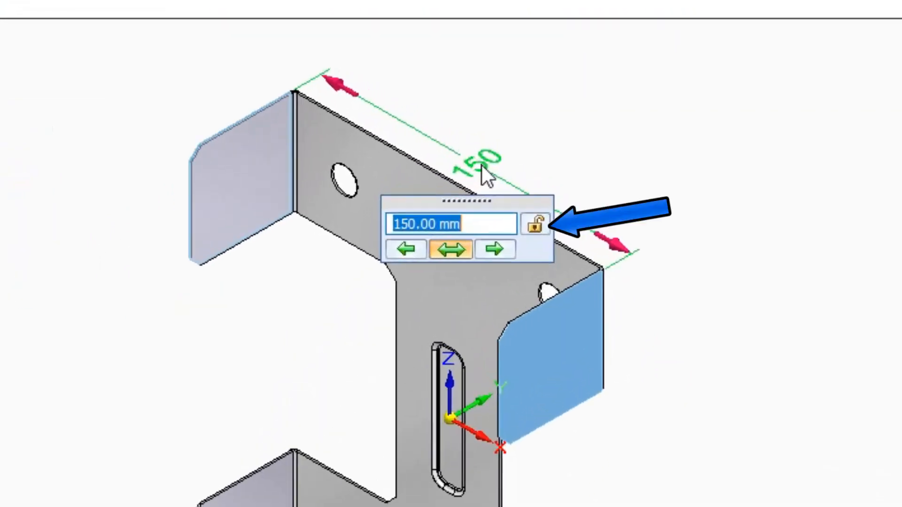
click(629, 169)
middle_drag(629, 170, 575, 214)
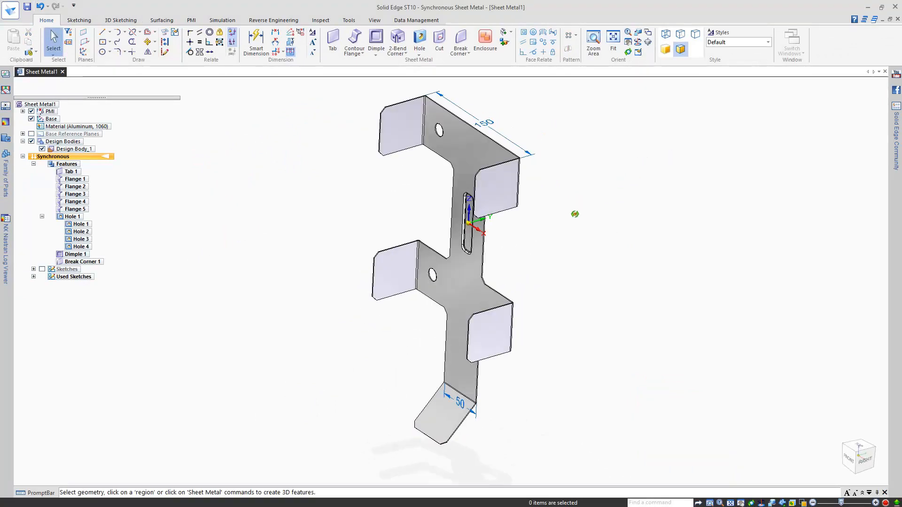
Step: Dimension the long edge to the top edge and change 275.39 to 275 mm, moving the lower end
click(256, 42)
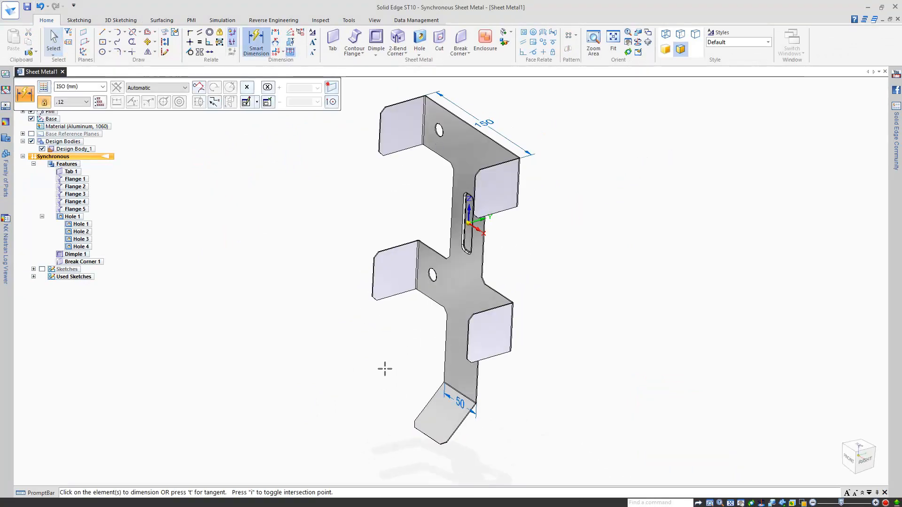
click(445, 388)
click(467, 121)
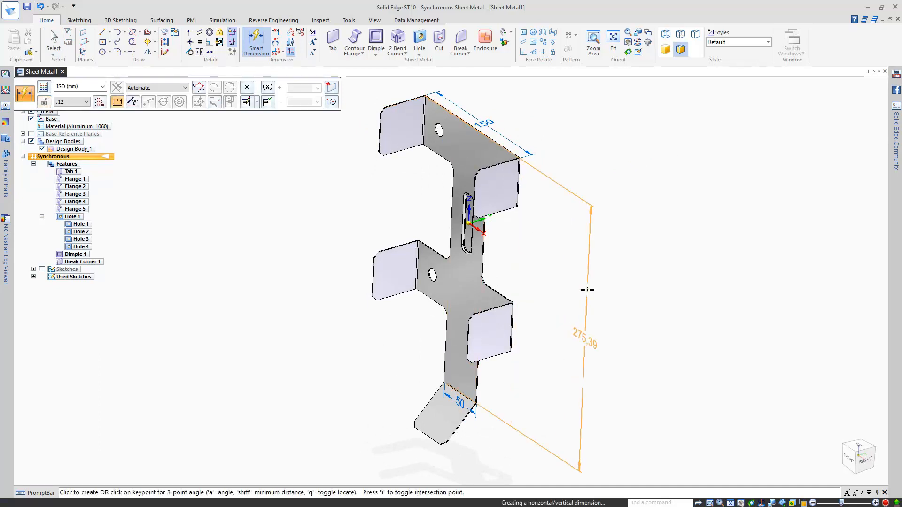
click(587, 290)
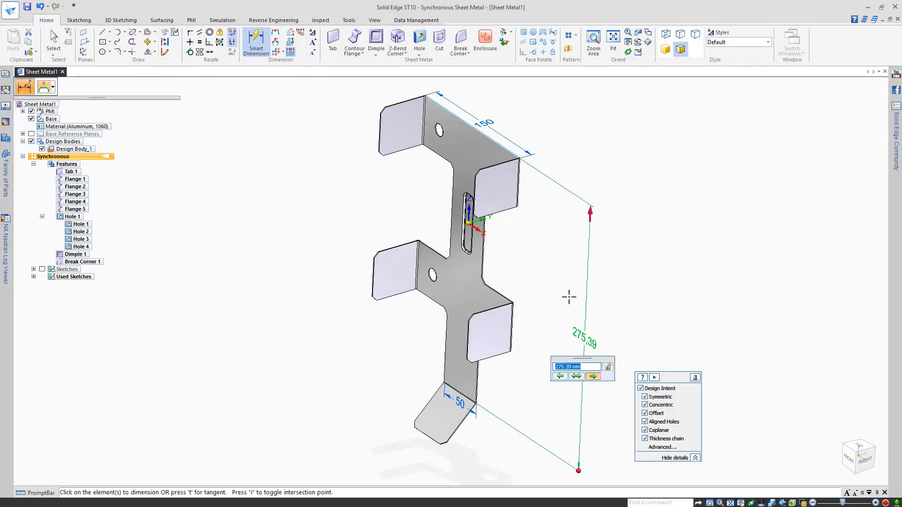
click(562, 377)
text(275)
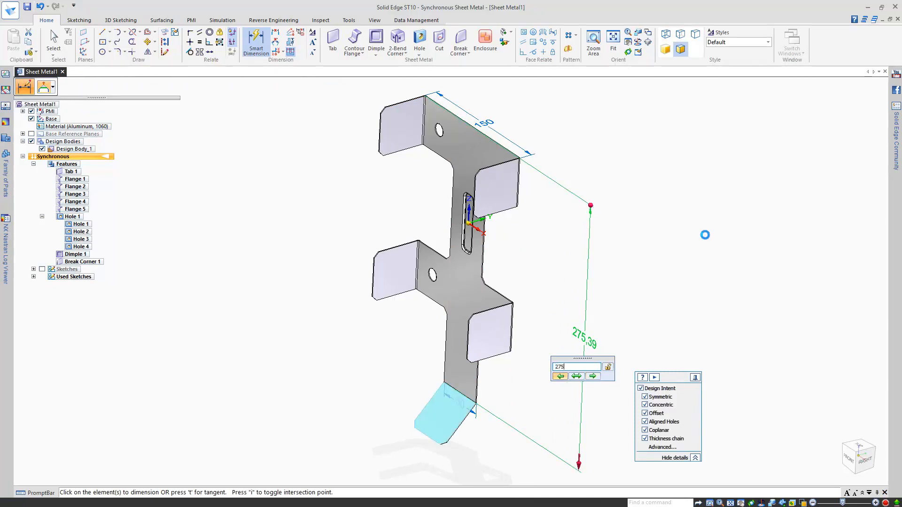
key(Return)
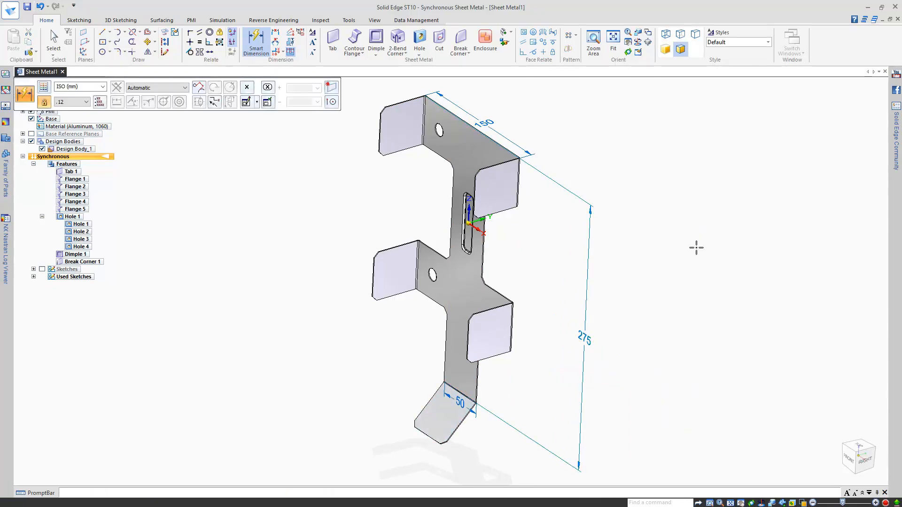
key(Escape)
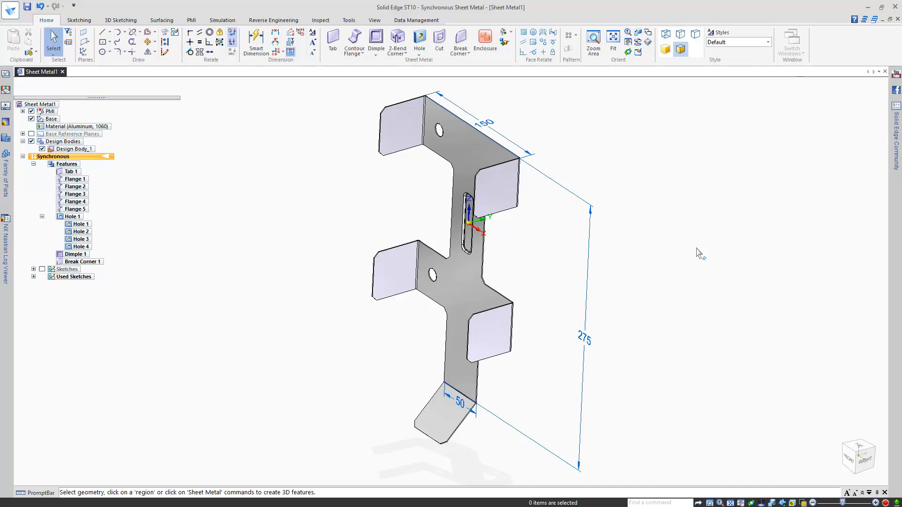
Step: Draw a horizontal line across the bottom tab on its locked plane
click(103, 32)
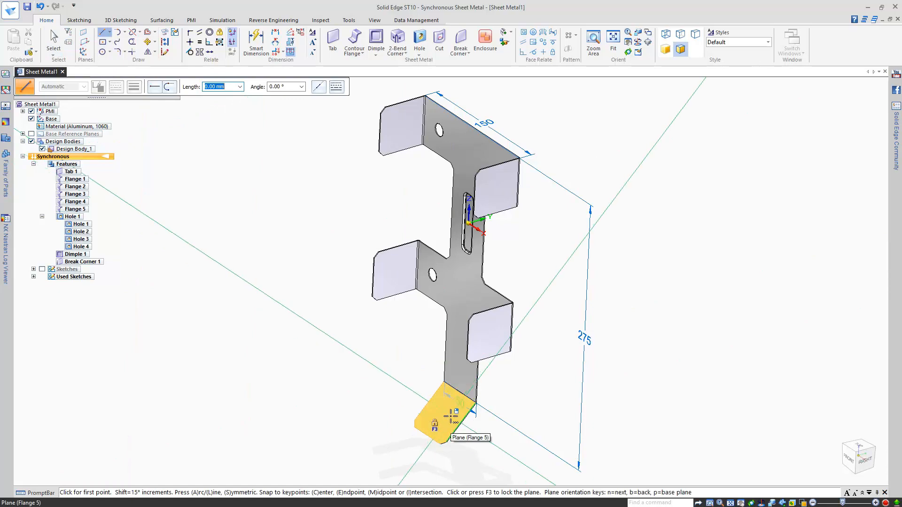
key(F3)
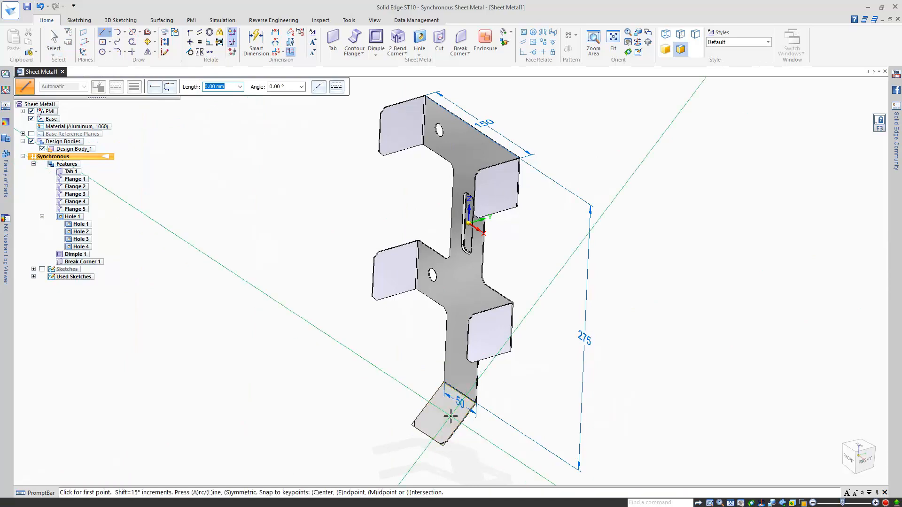
key(ctrl+h)
click(436, 417)
click(271, 418)
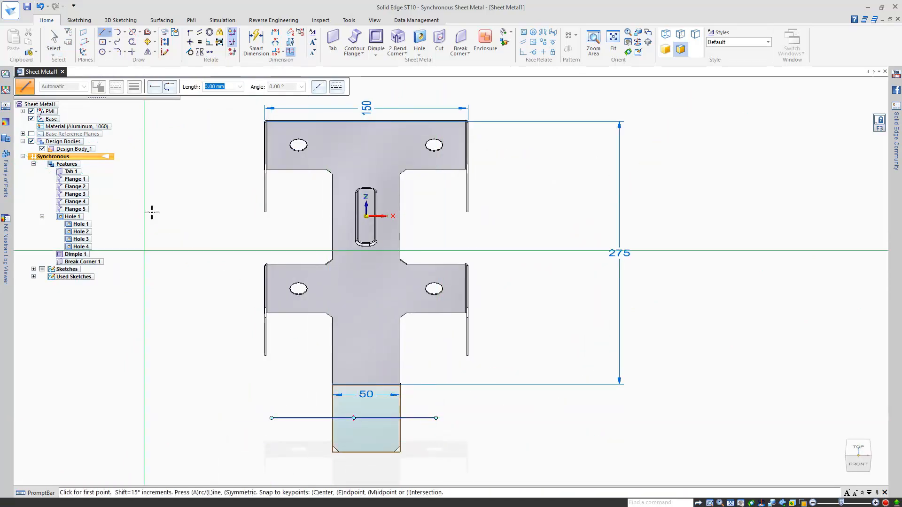
Step: Dimension the new line 25 mm from the tab's bottom edge
click(256, 42)
click(370, 454)
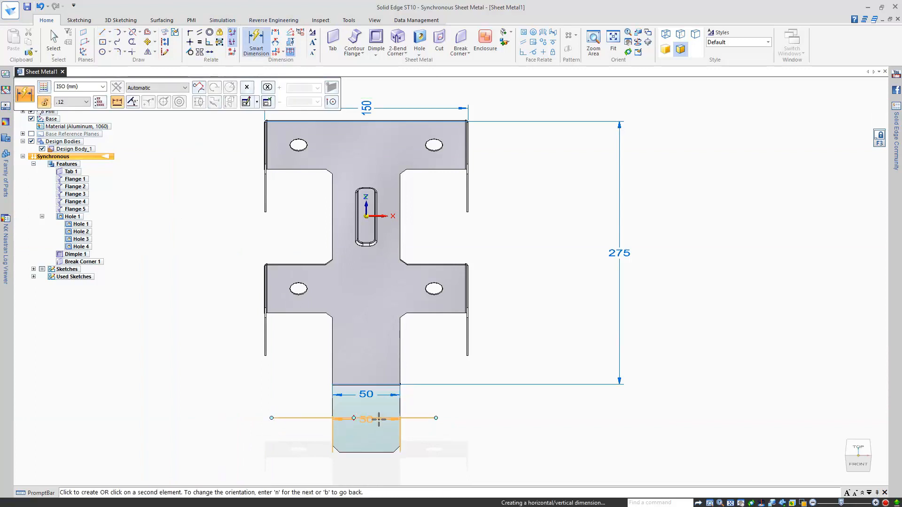
click(379, 419)
click(477, 429)
text(25)
key(Return)
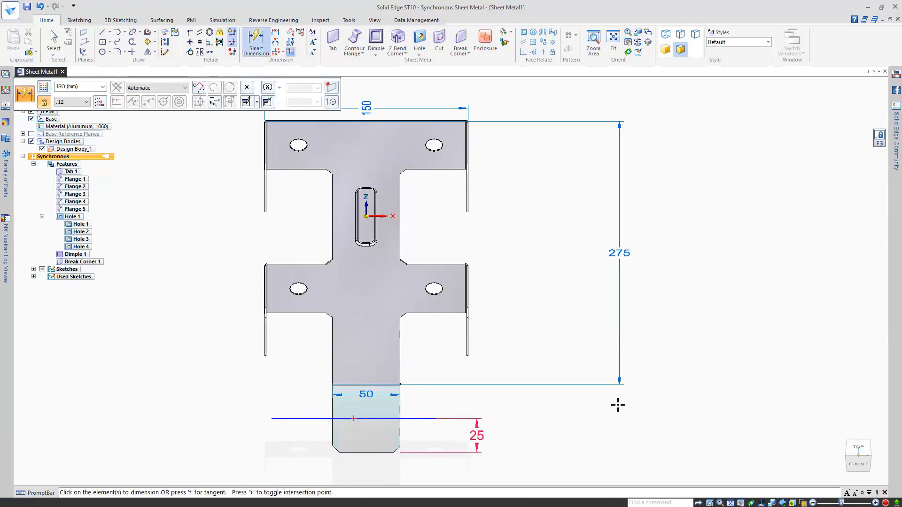
key(Escape)
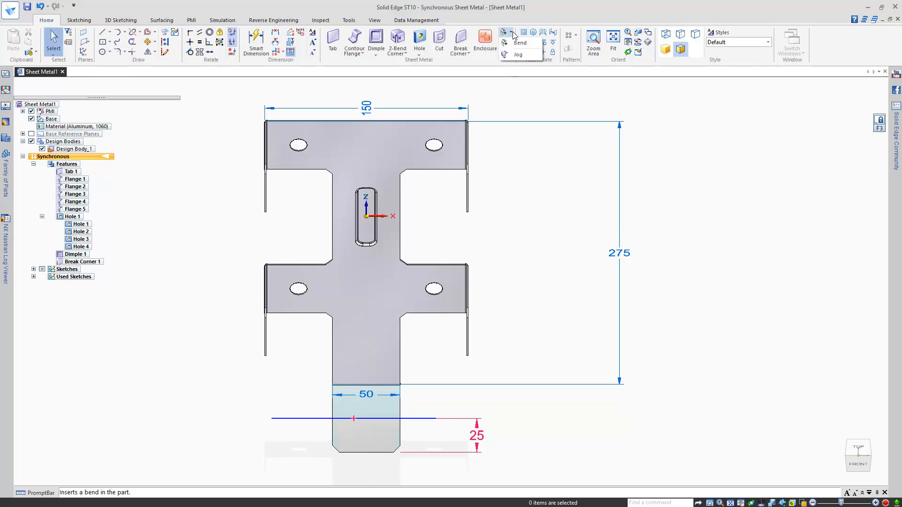
Step: Jog the bottom tab along the 25 mm sketch line, choosing the bend side and distance
click(504, 32)
key(ctrl+i)
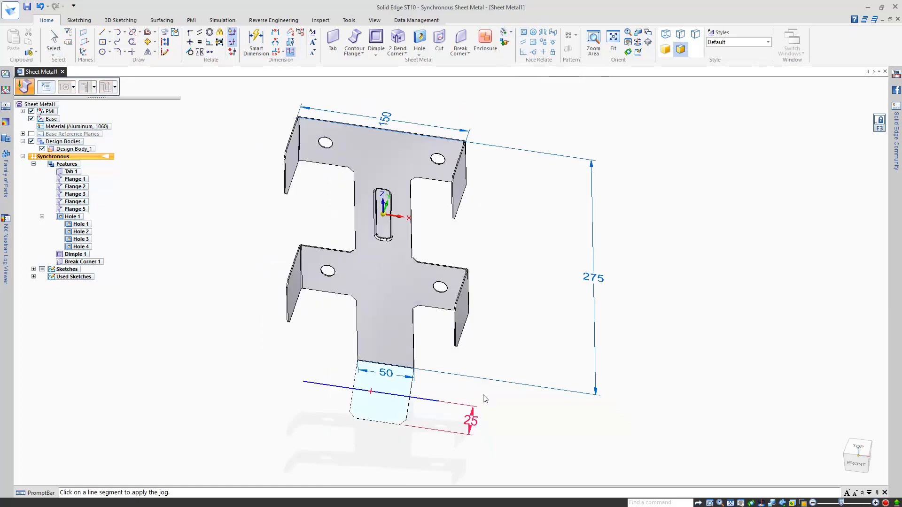
click(410, 366)
right_click(409, 366)
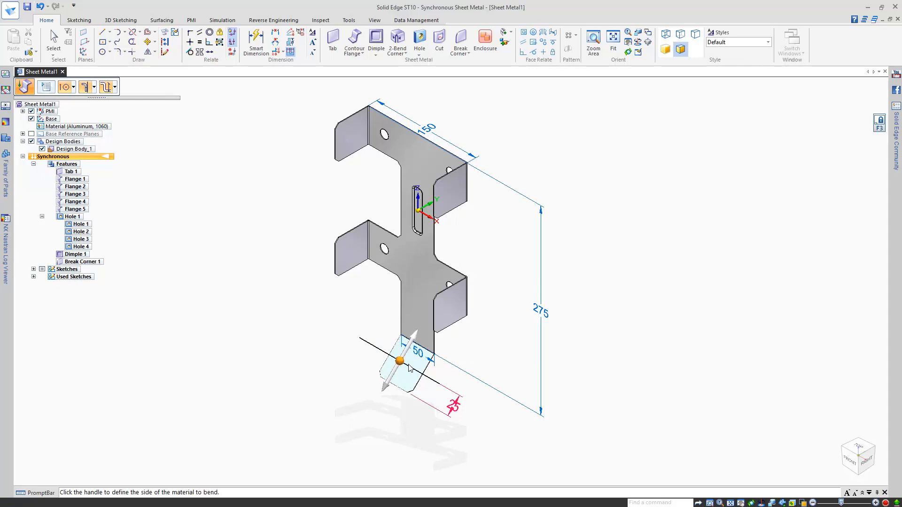
click(391, 384)
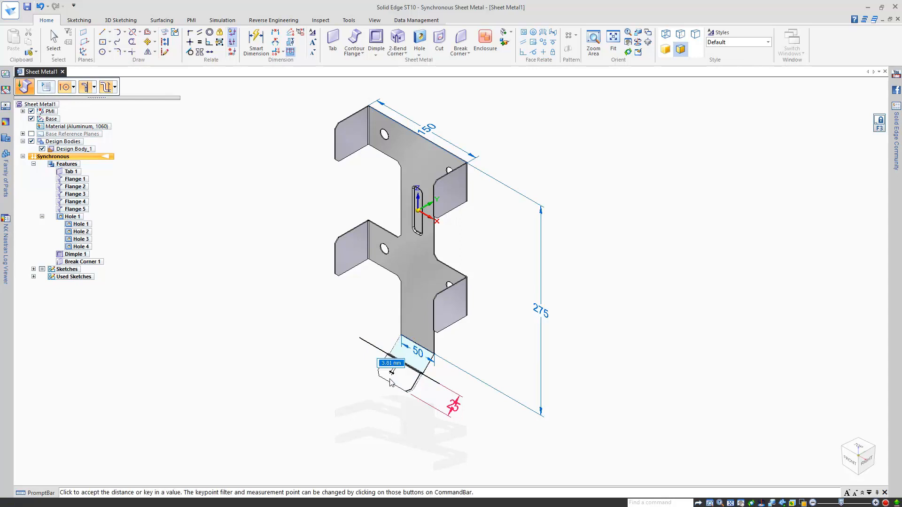
middle_drag(437, 403, 398, 384)
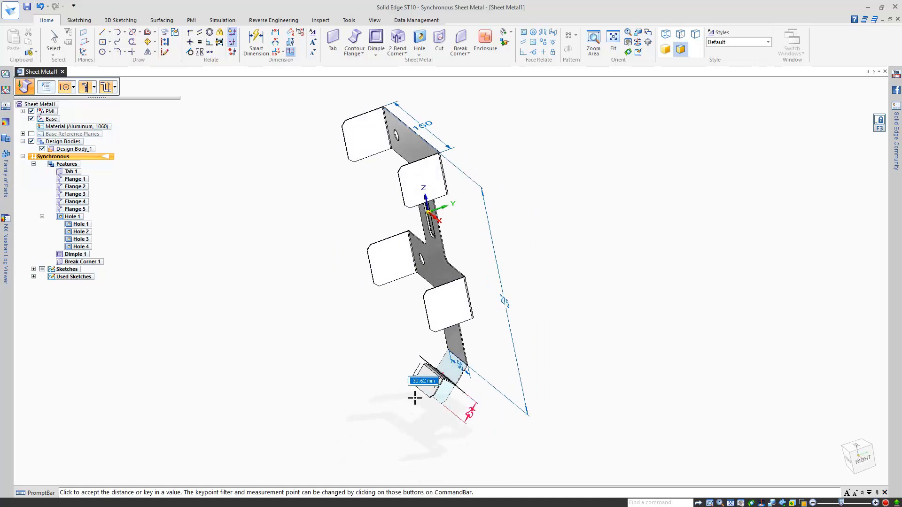
click(415, 398)
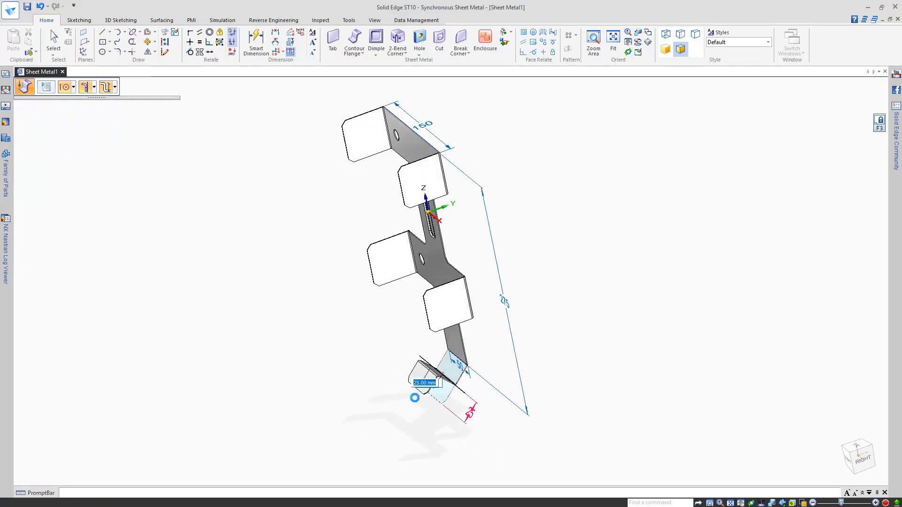
middle_drag(353, 361, 389, 354)
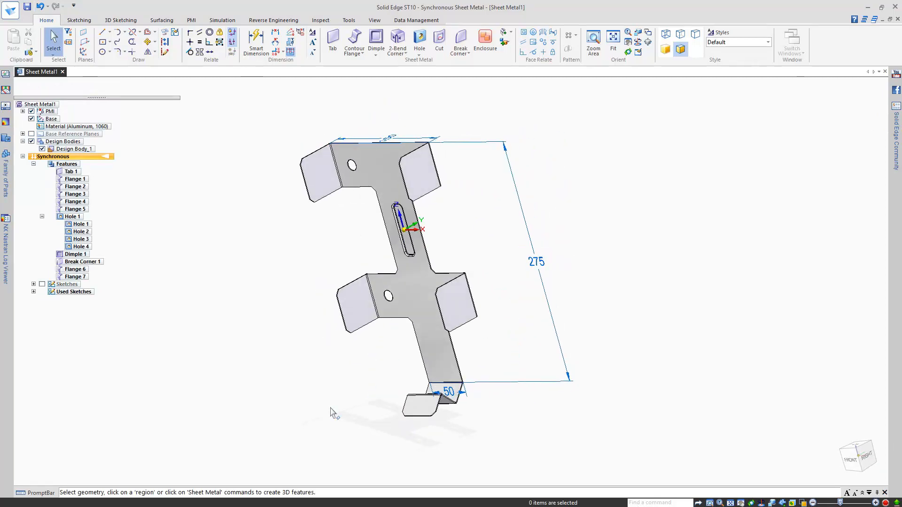
Step: Change the jog bend's radius to 5.00 mm
scroll(441, 426, up, 5)
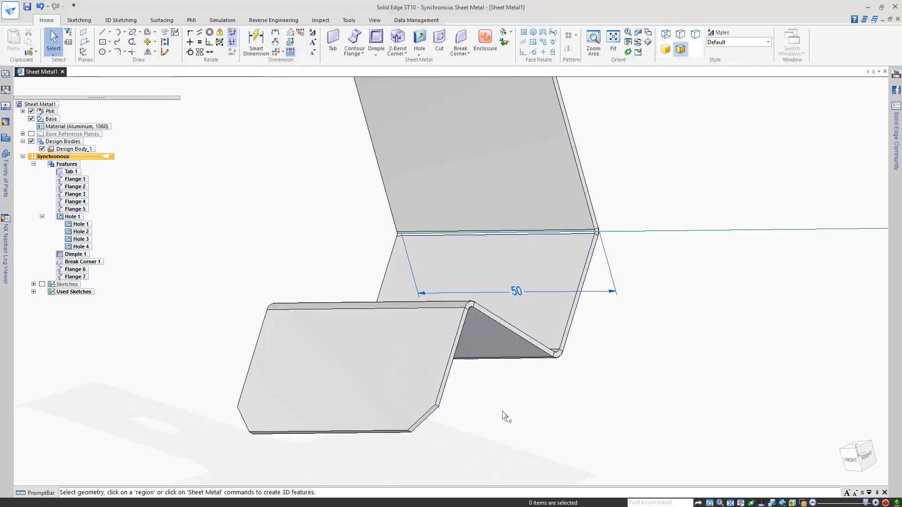
middle_drag(515, 395, 605, 402)
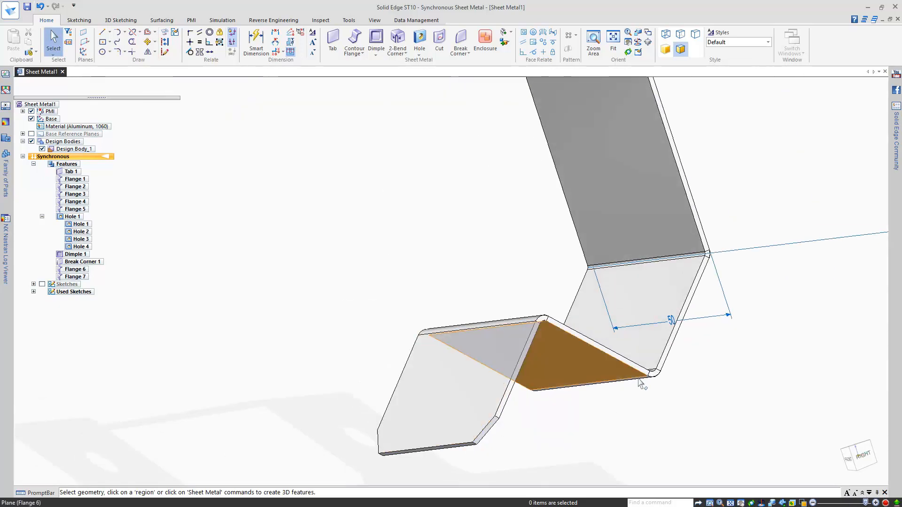
click(517, 322)
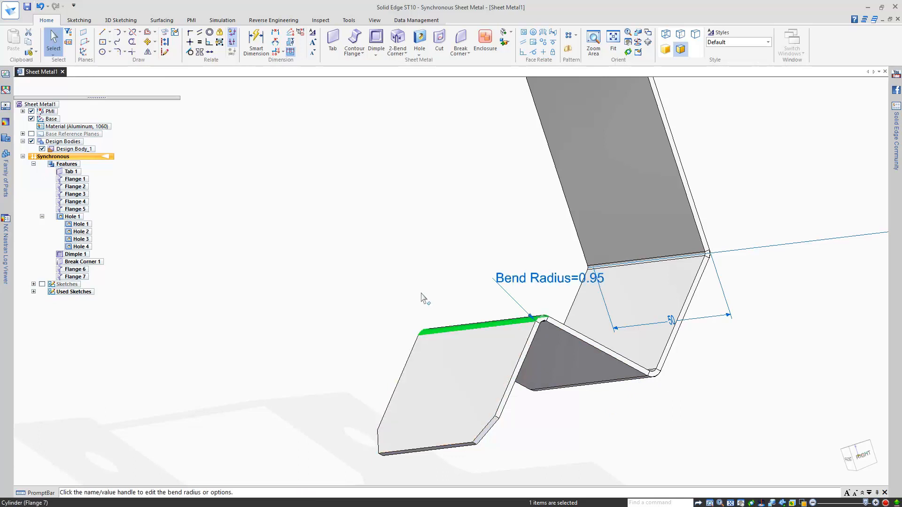
click(518, 292)
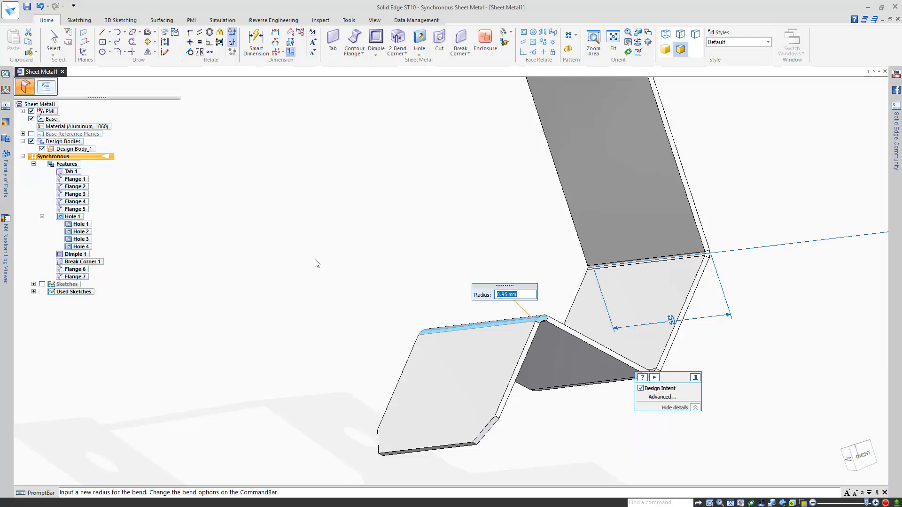
key(Return)
key(Escape)
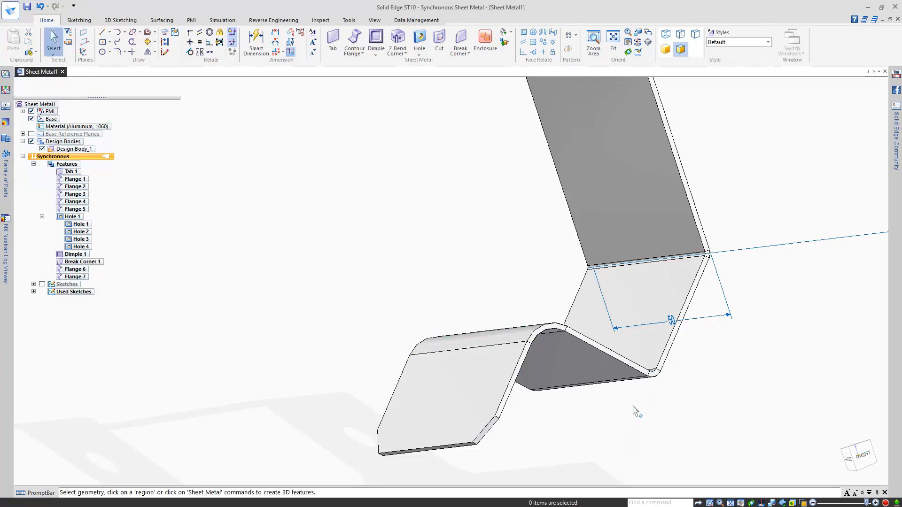
Step: View the bracket from the right and zoom in on the zig-zag section
middle_drag(659, 397, 637, 423)
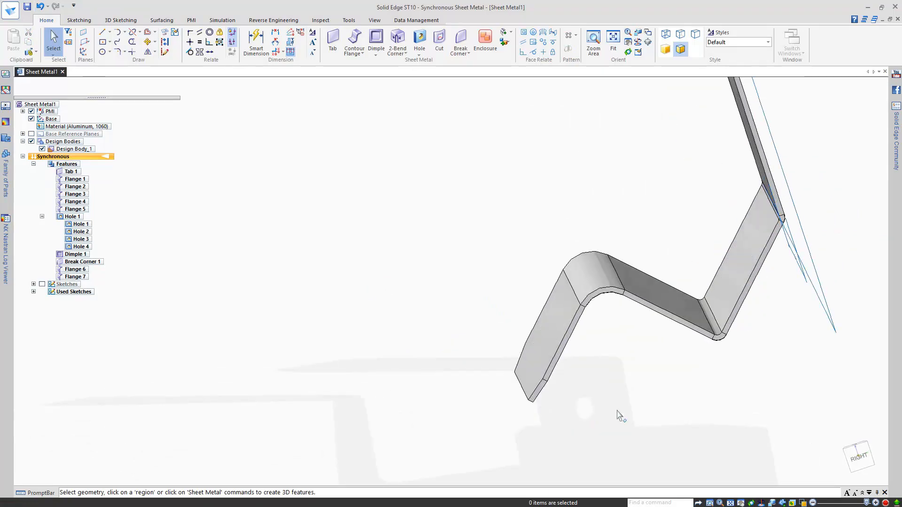
key(ctrl+r)
scroll(419, 478, up, 6)
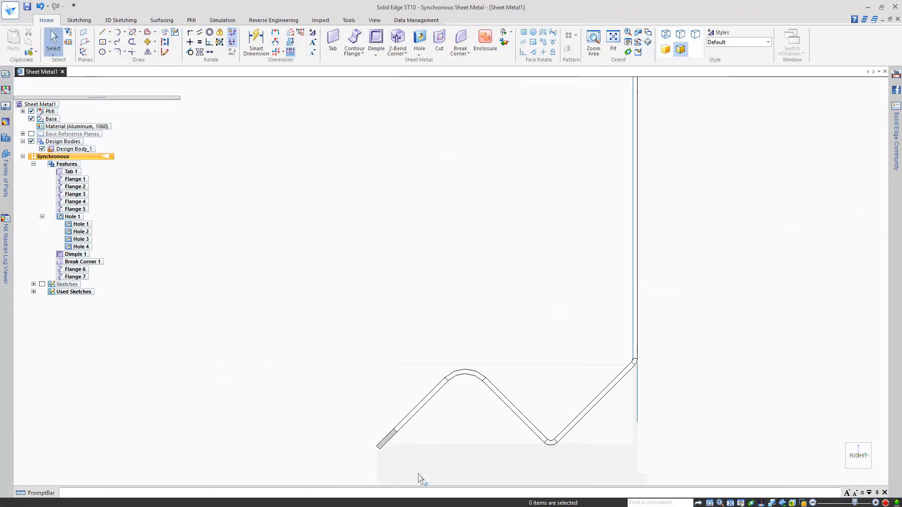
Step: Rotate the zig-zag section's faces 15° about the lower bend
scroll(419, 478, up, 3)
drag(248, 196, 678, 476)
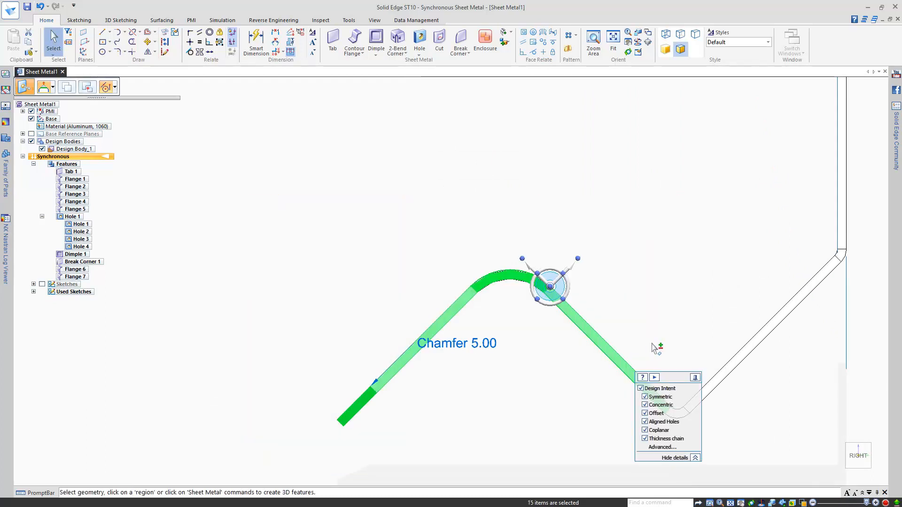
click(550, 287)
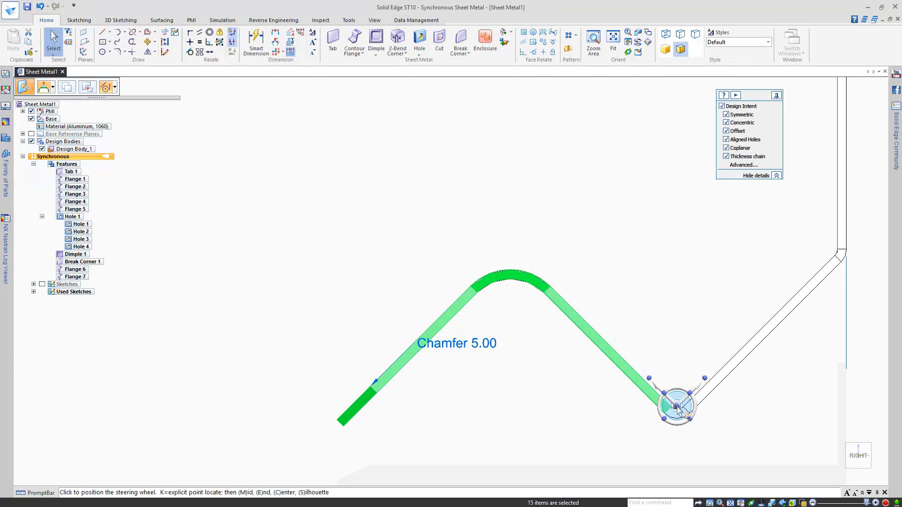
click(677, 408)
click(653, 383)
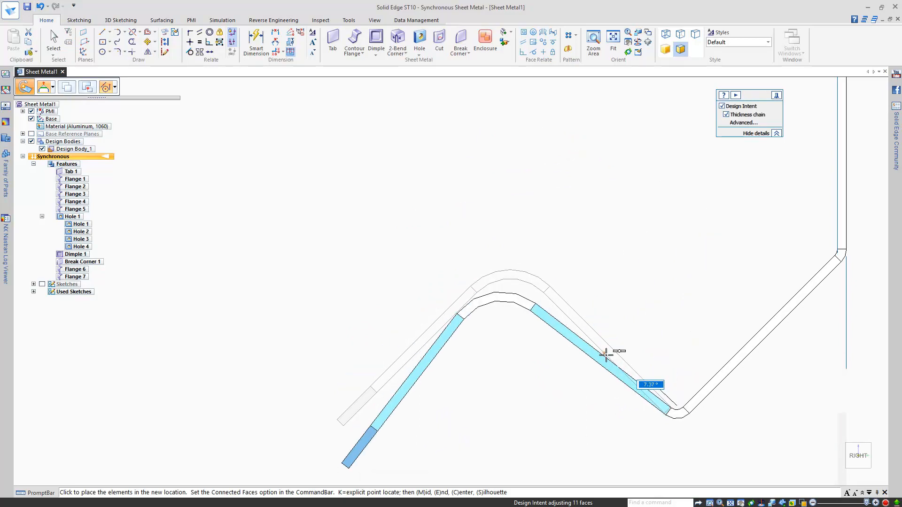
click(606, 356)
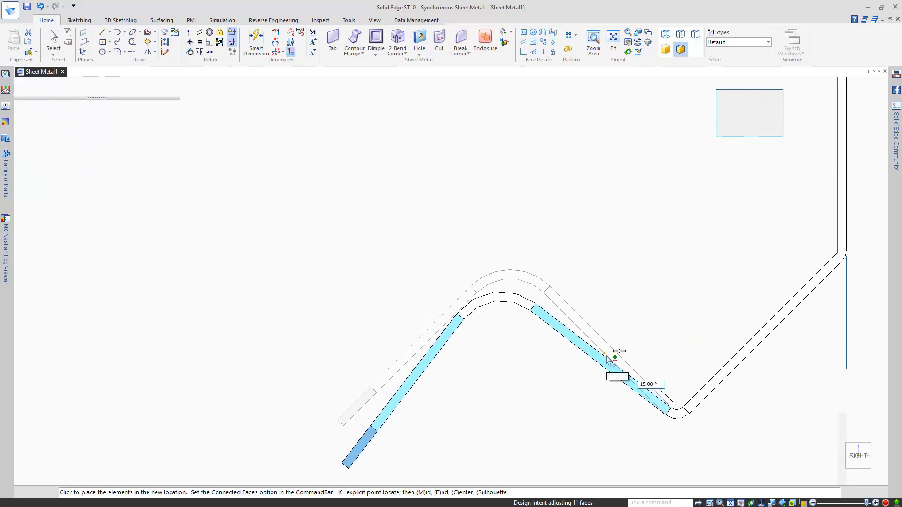
key(Escape)
key(ctrl+i)
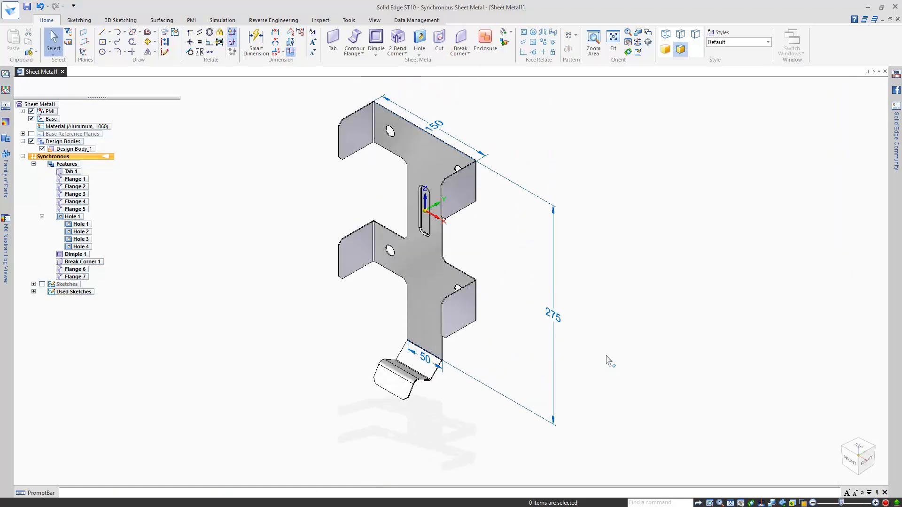
scroll(487, 315, up, 5)
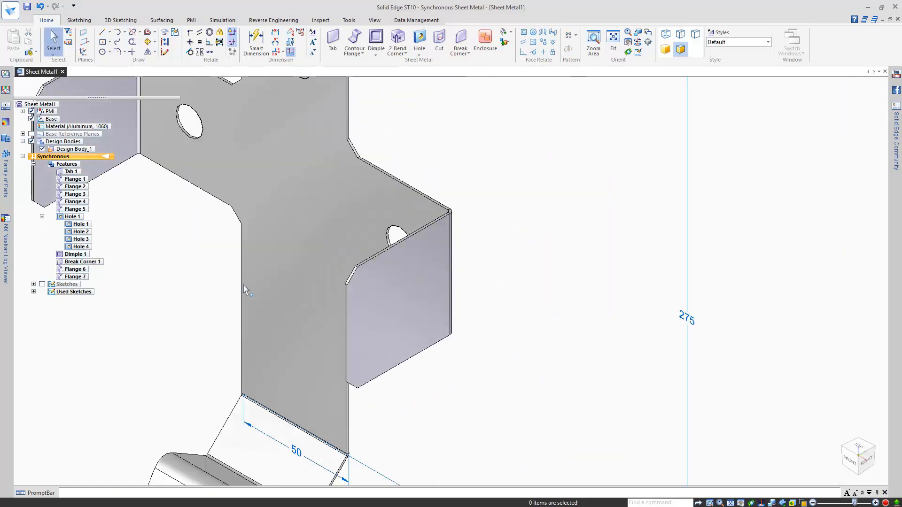
click(82, 202)
scroll(402, 334, down, 5)
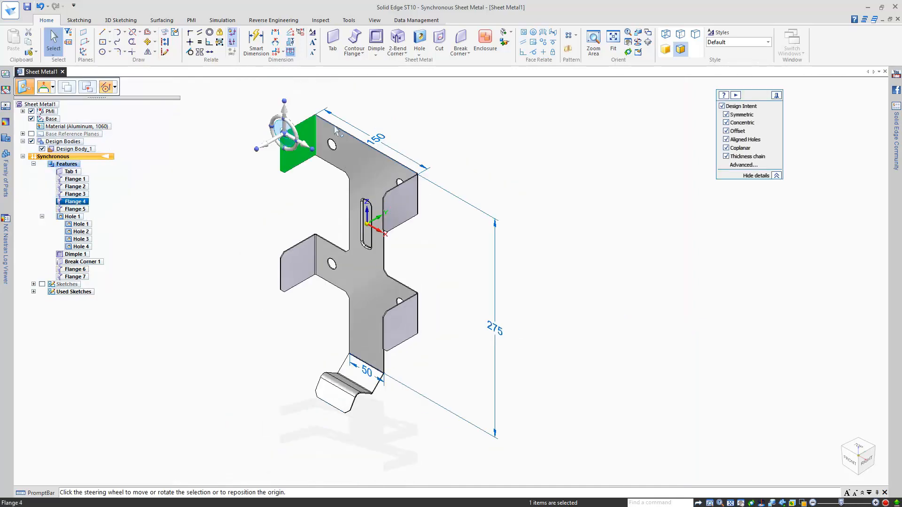
scroll(329, 125, up, 5)
click(193, 183)
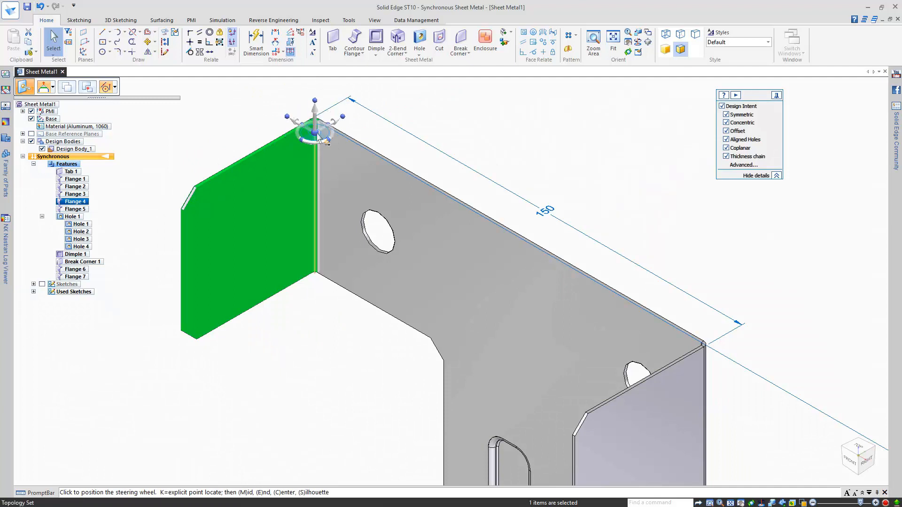
click(322, 143)
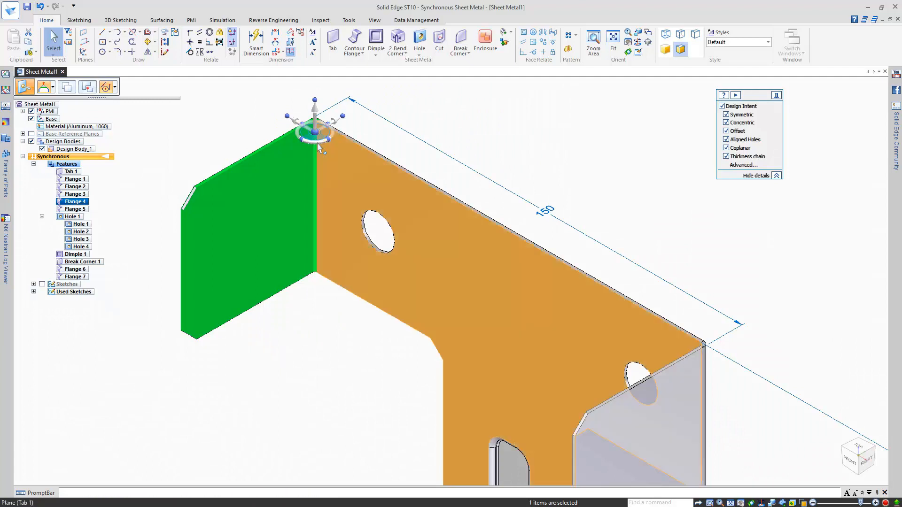
click(315, 141)
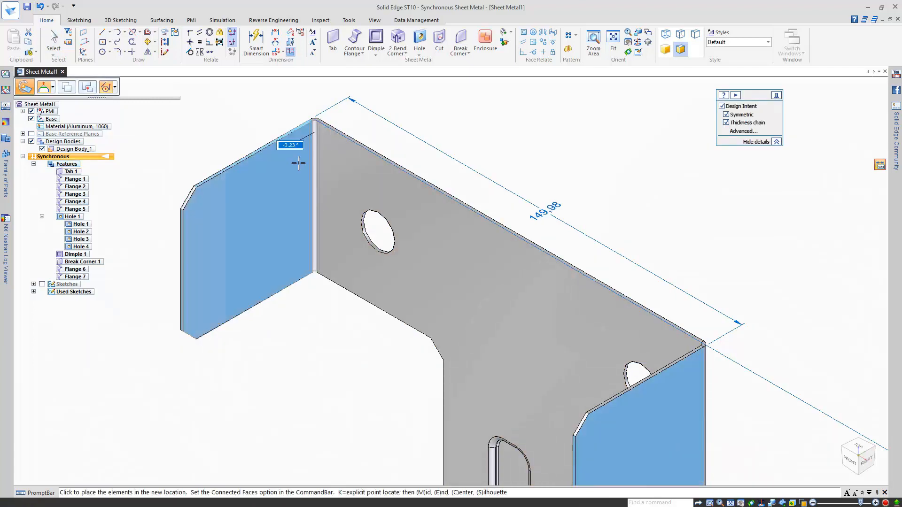
scroll(279, 160, down, 5)
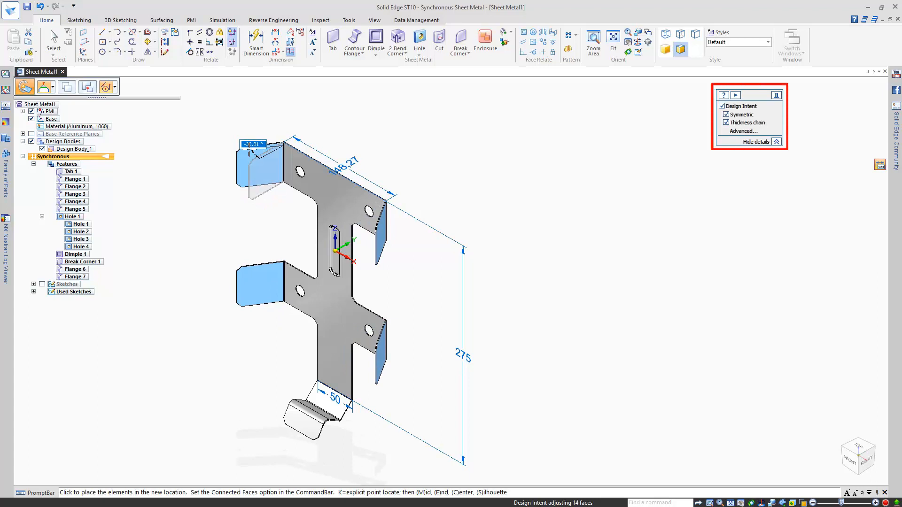
click(249, 148)
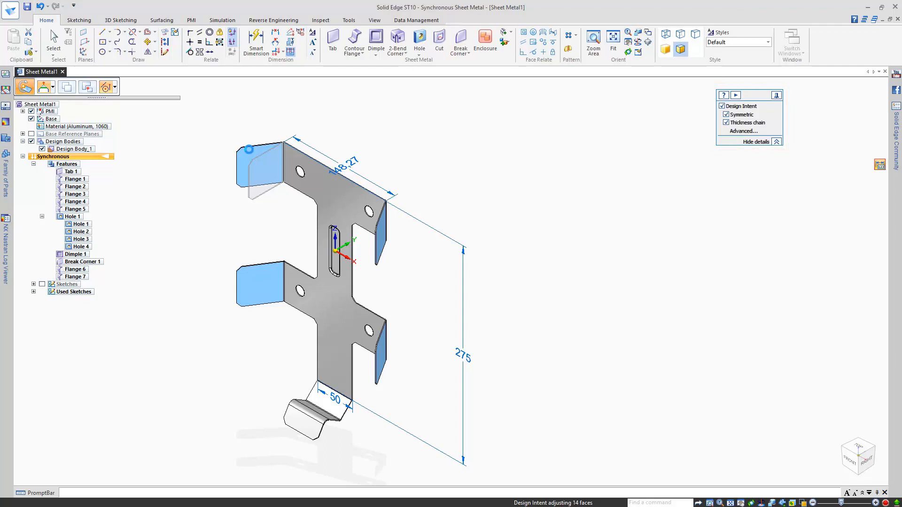
key(s)
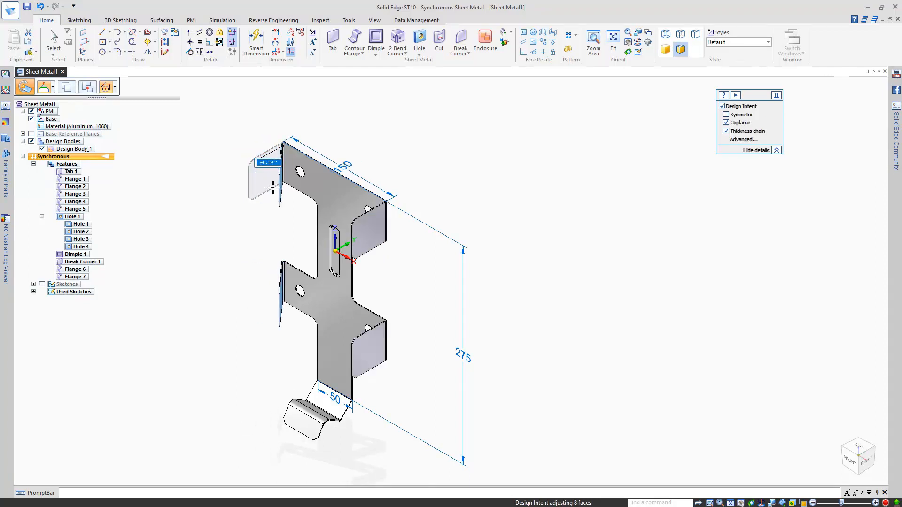
click(237, 160)
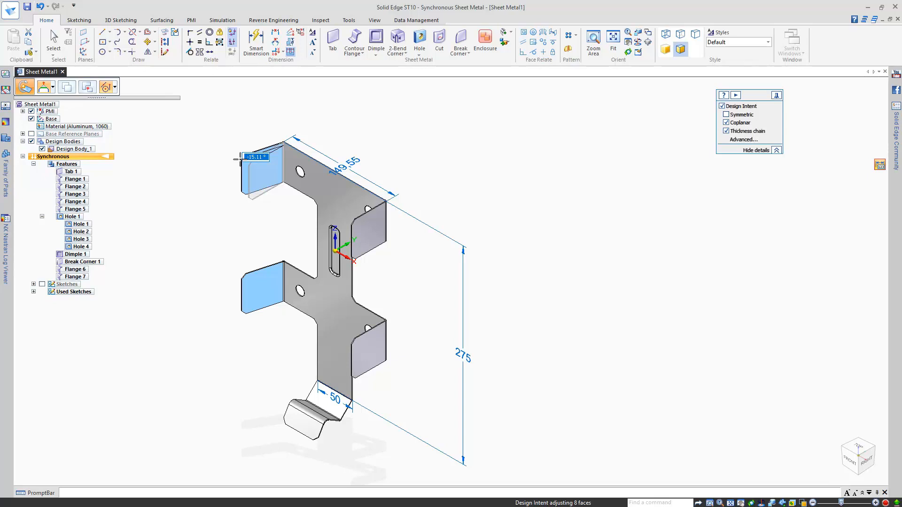
key(p)
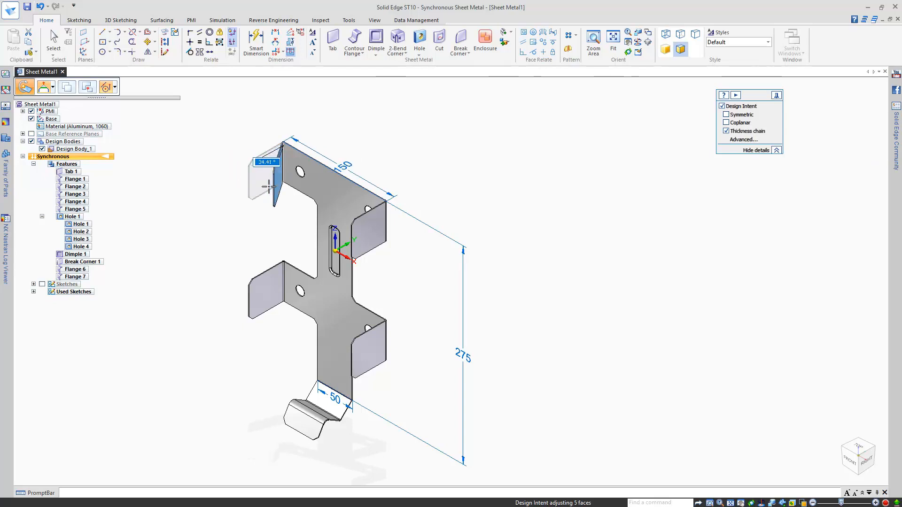
key(Escape)
click(459, 111)
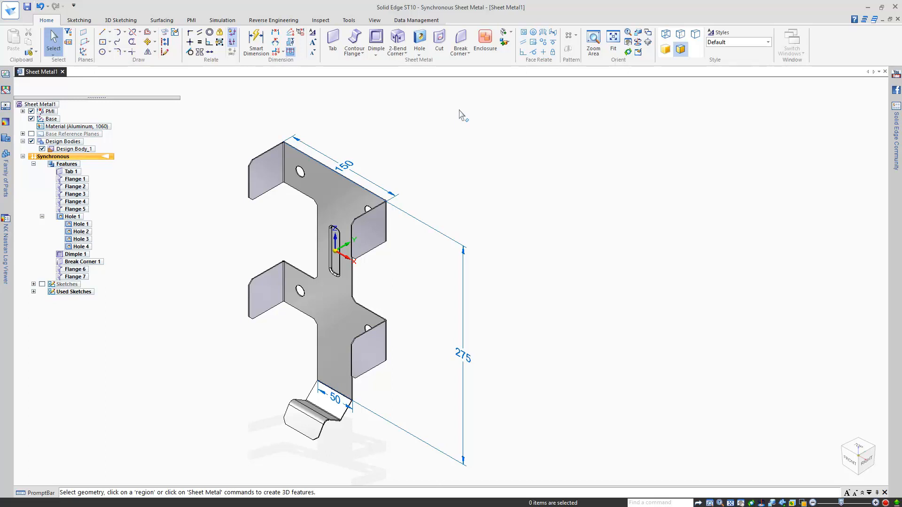
Step: Offset the crossbar's lower edge face 100 mm from the bracket's top face
click(553, 32)
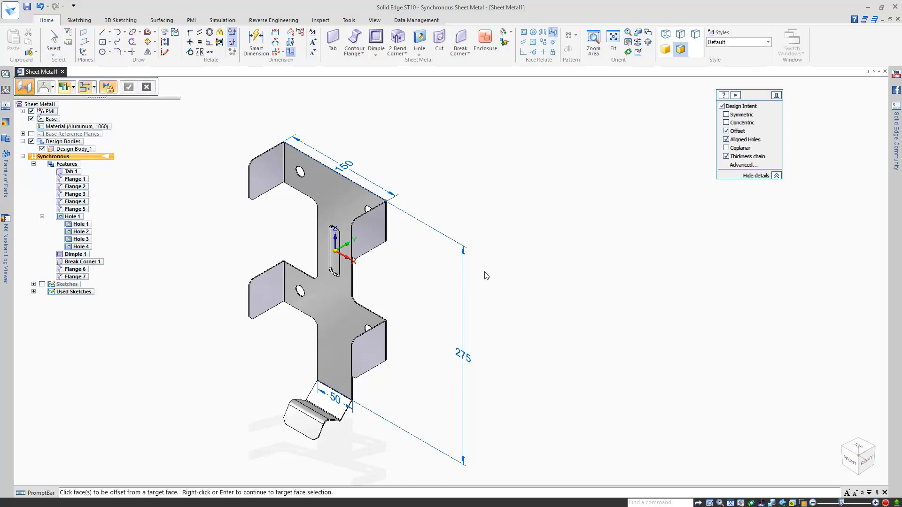
scroll(395, 310, up, 5)
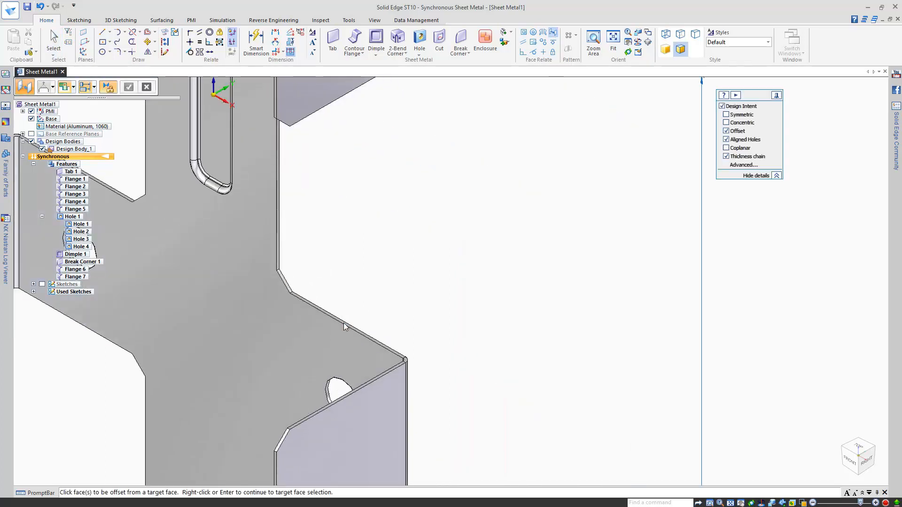
click(342, 320)
middle_click(382, 281)
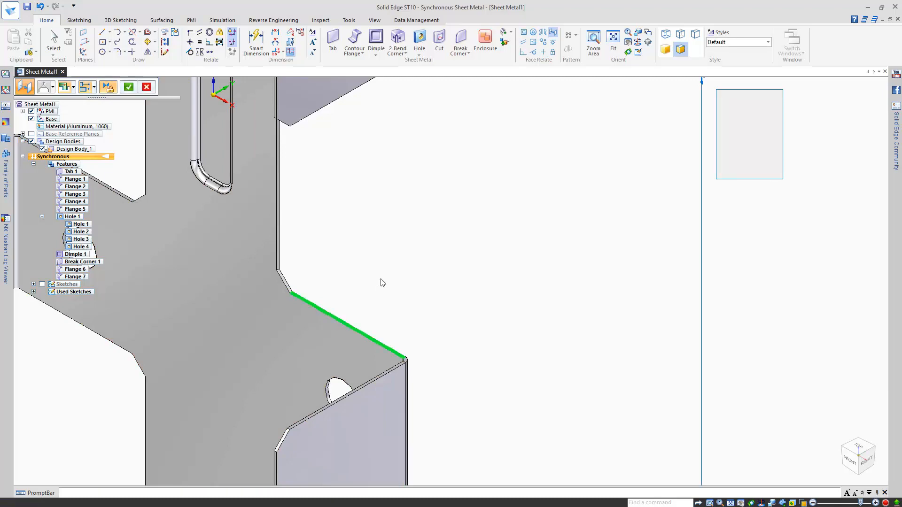
middle_click(382, 281)
middle_drag(382, 281, 425, 182)
scroll(441, 215, up, 3)
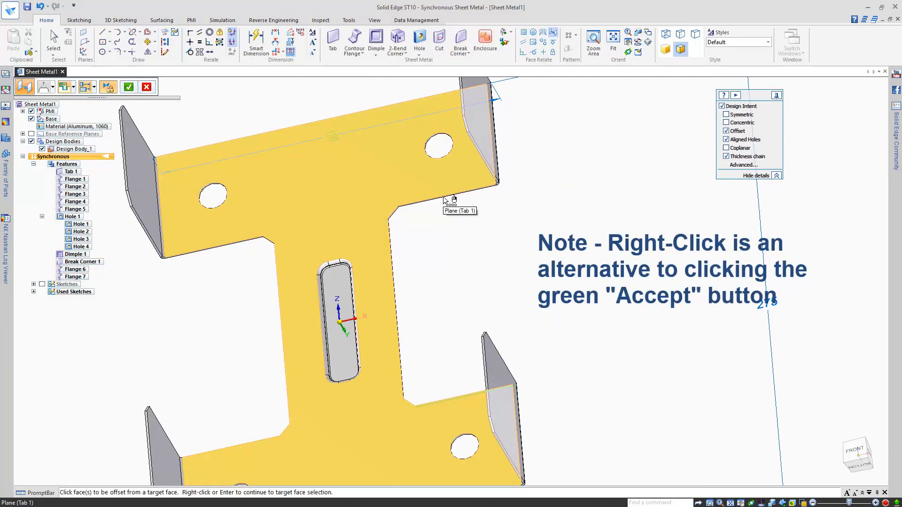
right_click(532, 236)
scroll(473, 193, up, 4)
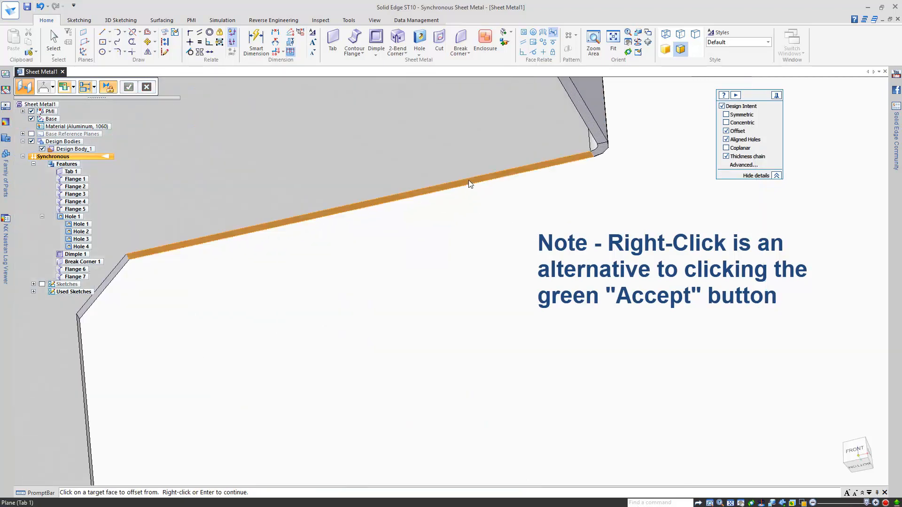
click(470, 182)
scroll(484, 250, down, 6)
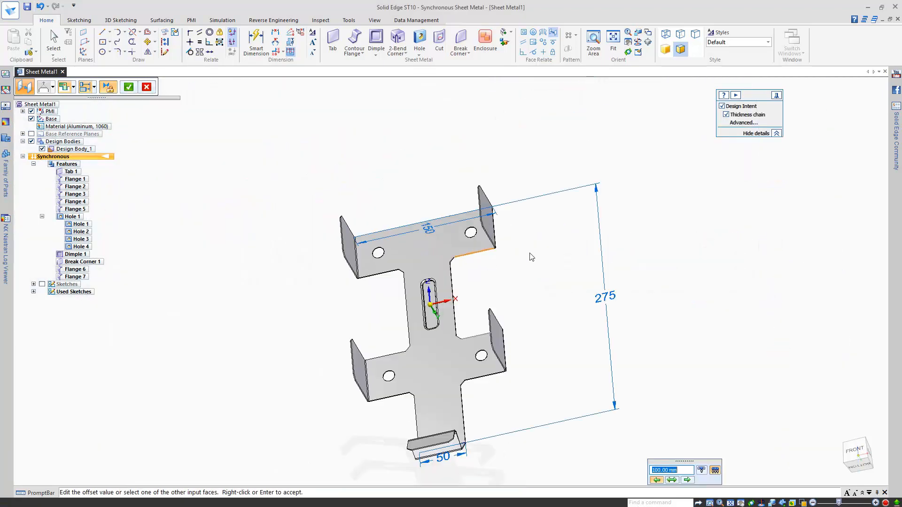
right_click(531, 257)
middle_drag(531, 256, 525, 350)
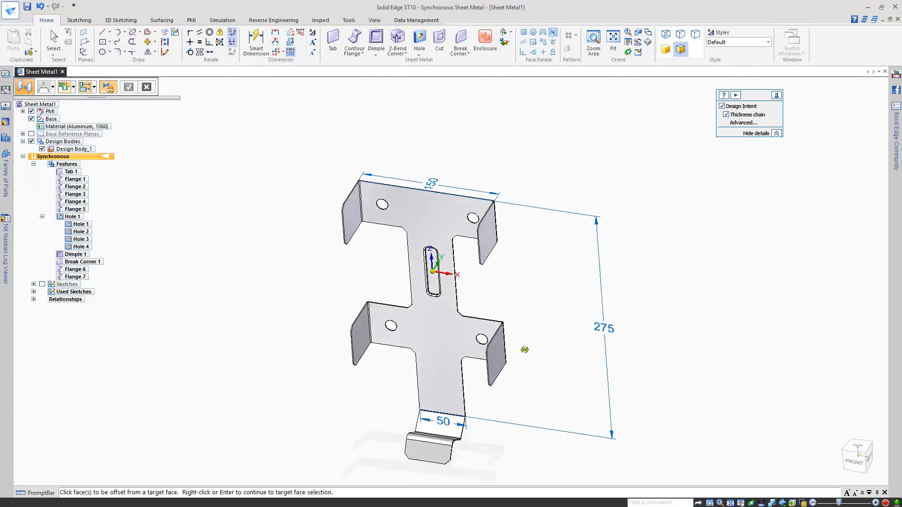
Step: Move the tab's thin edge face, with its coplanar faces, to 3.48 mm
key(Escape)
scroll(520, 333, up, 3)
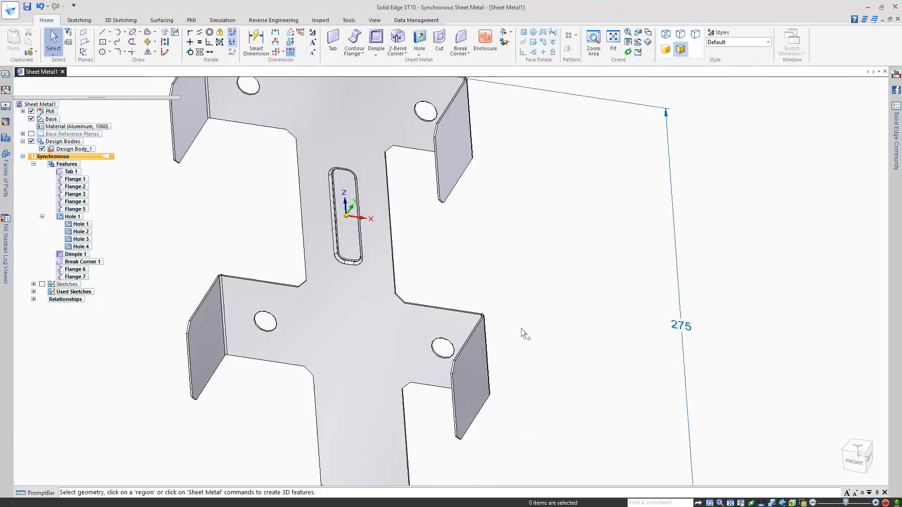
click(446, 310)
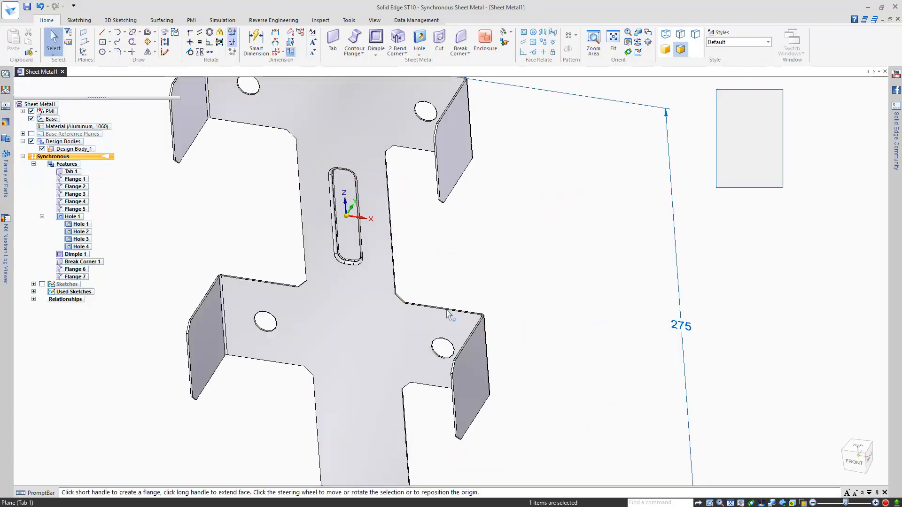
click(447, 310)
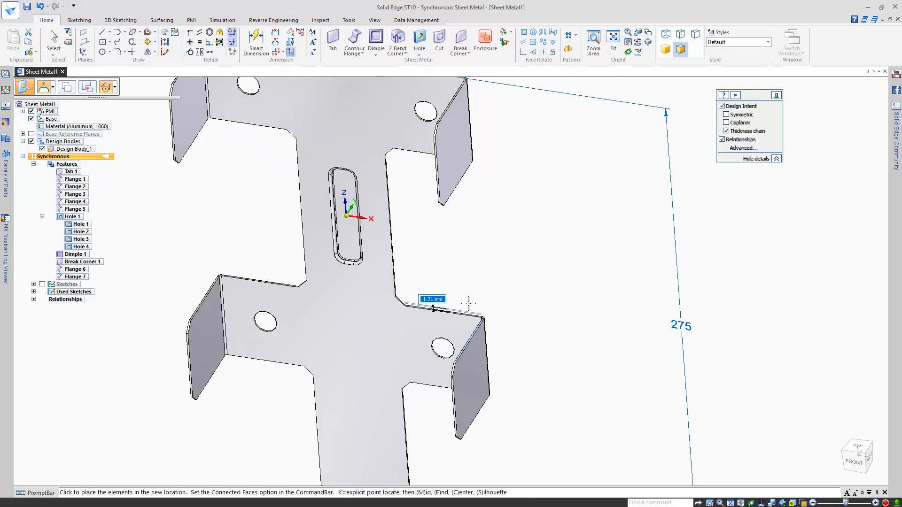
key(p)
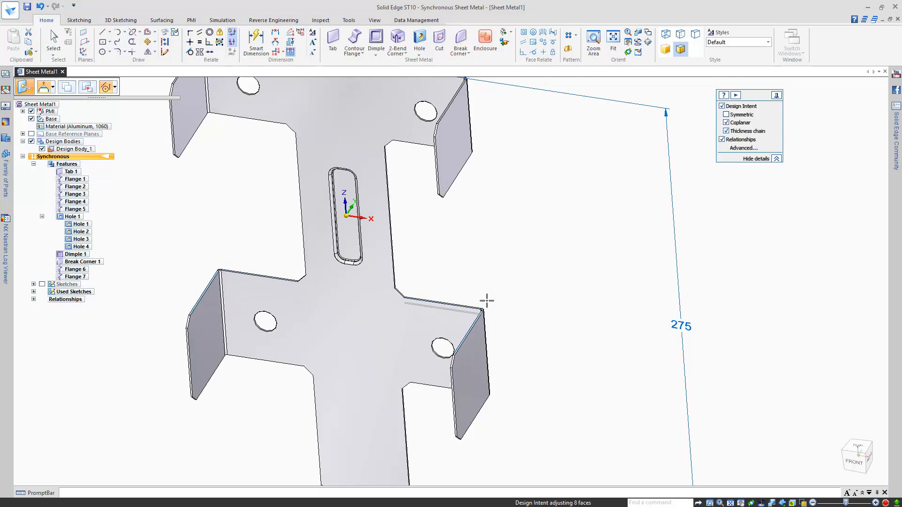
click(487, 301)
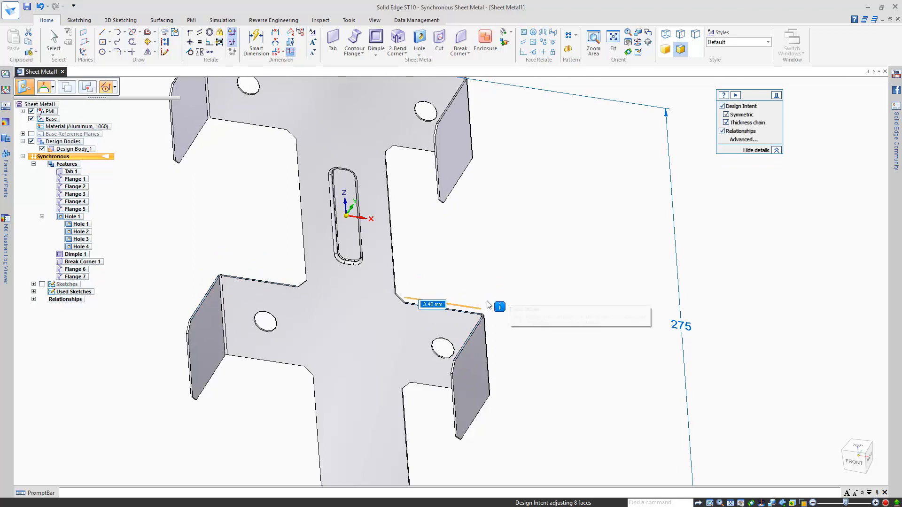
click(520, 245)
key(ctrl+i)
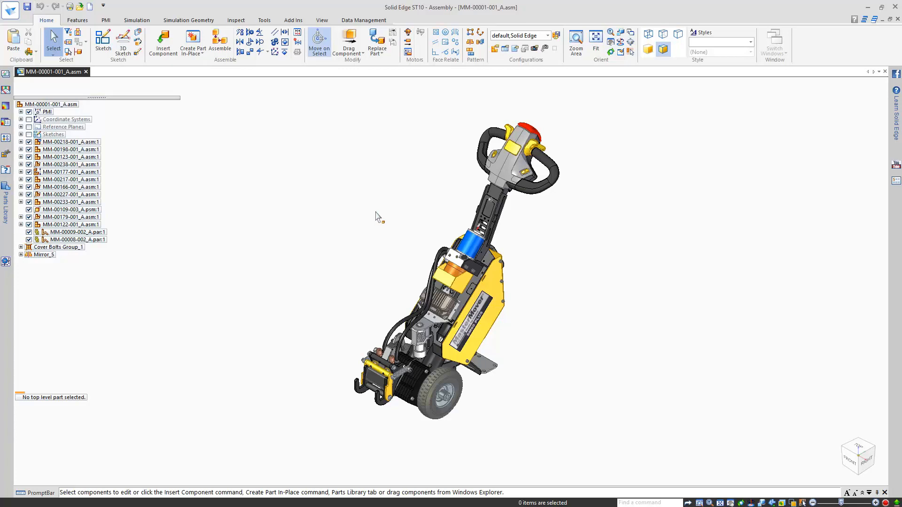
Step: Orbit to the motor area and start an in-place part from ISO Sheet Metal.psm
scroll(452, 263, up, 5)
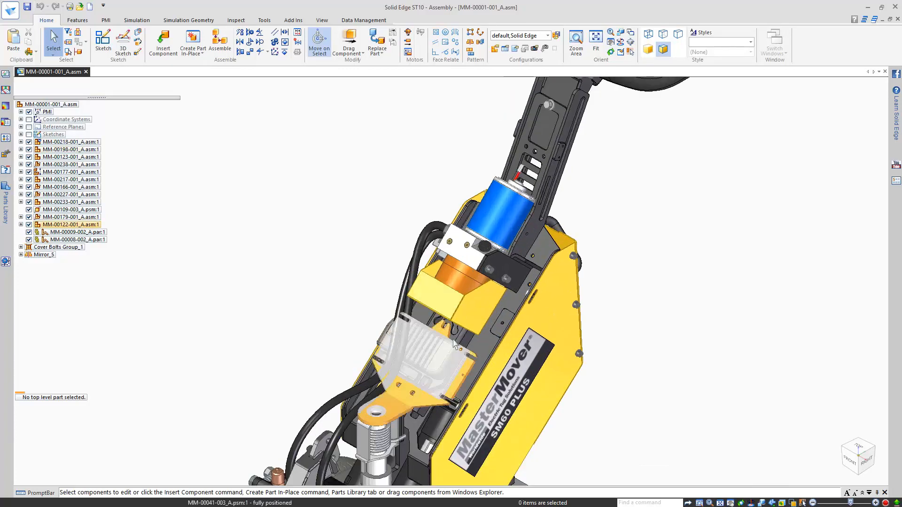
middle_drag(403, 295, 454, 266)
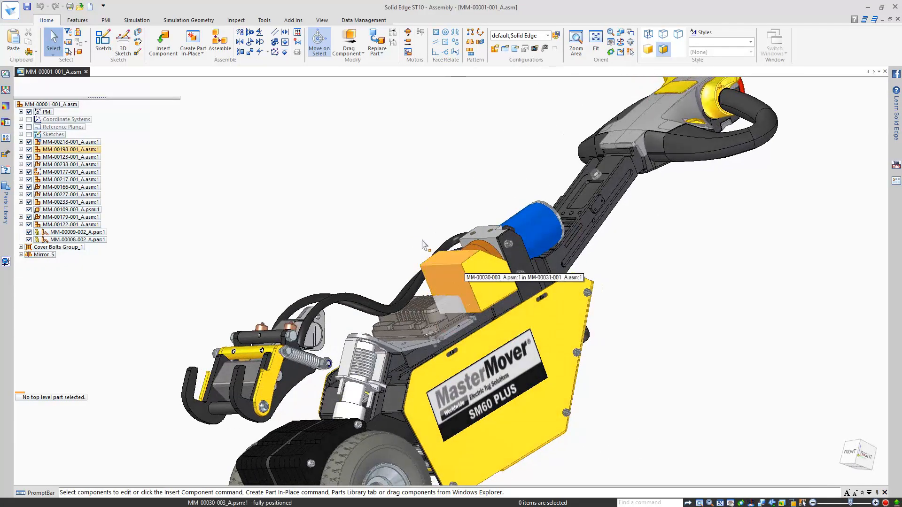
click(187, 45)
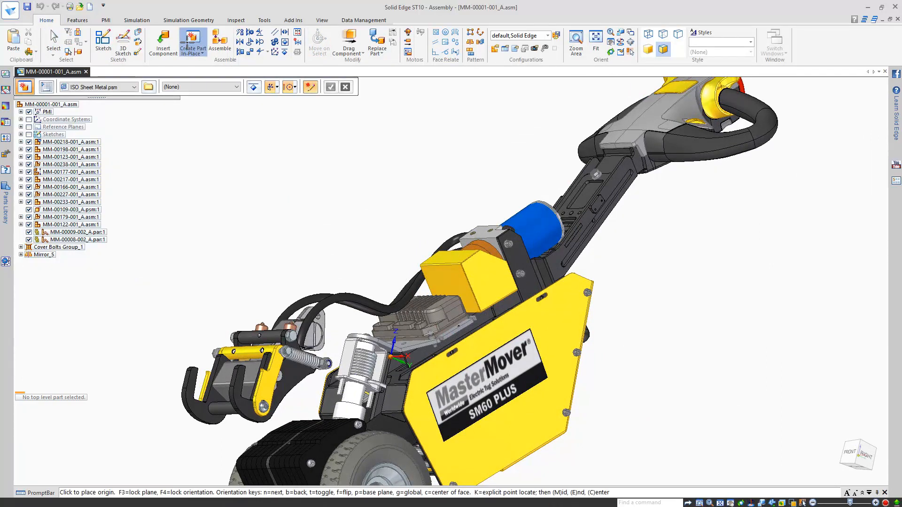
Step: Create in-place part Cover in Aluminum, 1060, with its origin on the motor housing edge
click(228, 87)
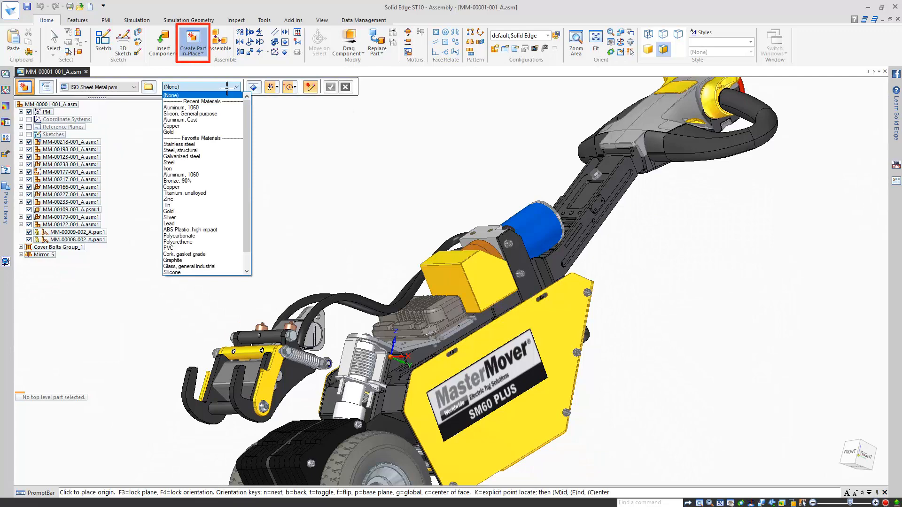
click(213, 107)
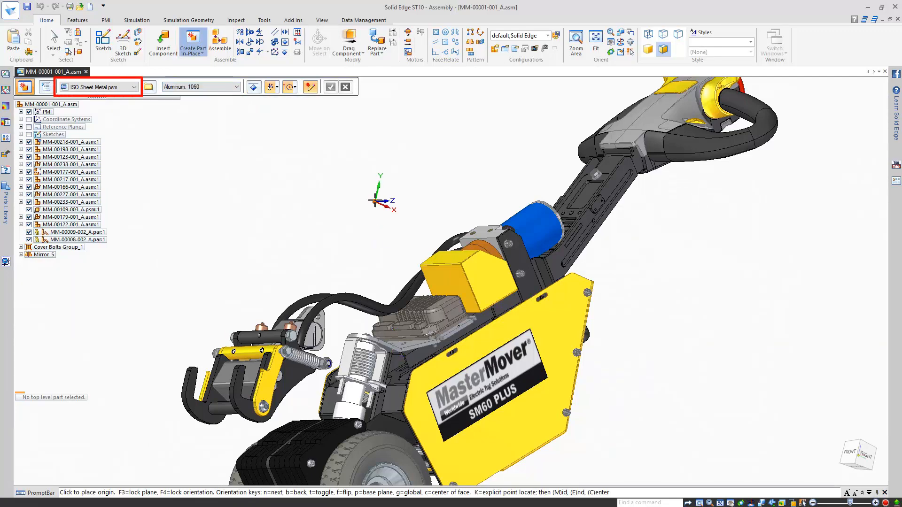
middle_drag(381, 198, 385, 270)
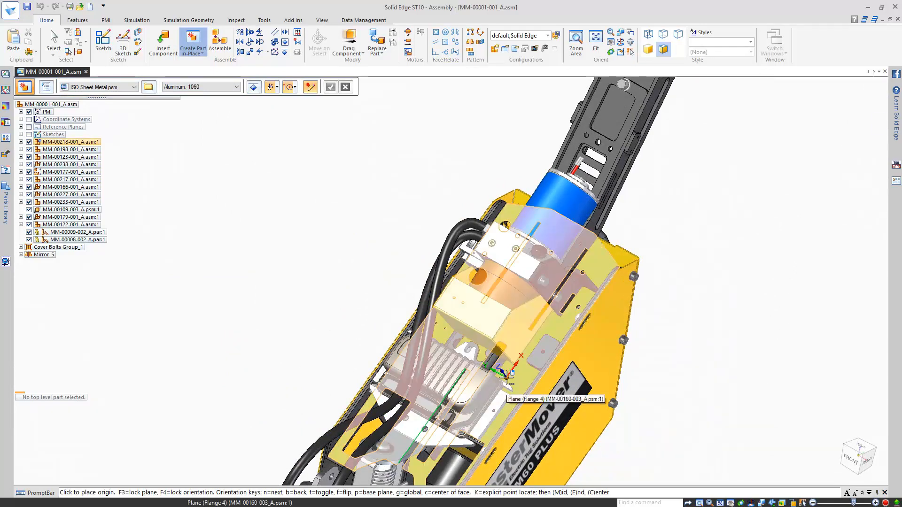
key(F3)
scroll(480, 348, up, 4)
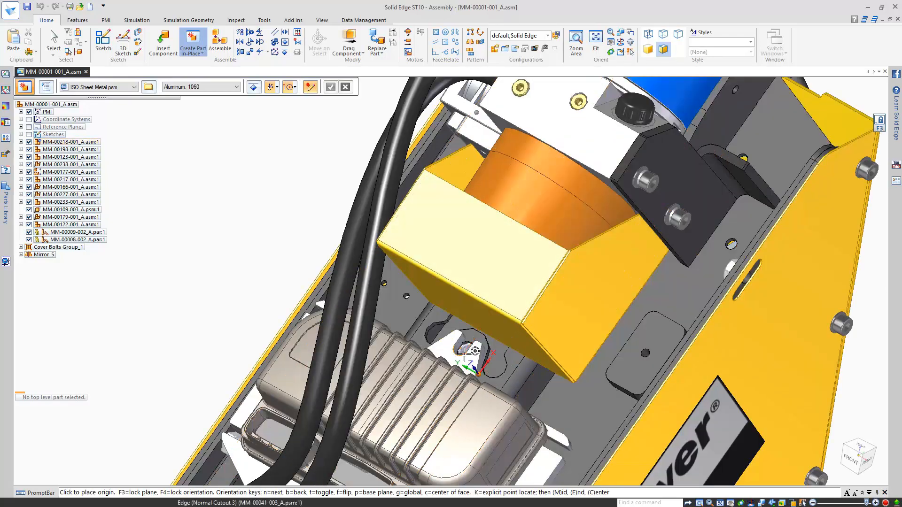
click(475, 350)
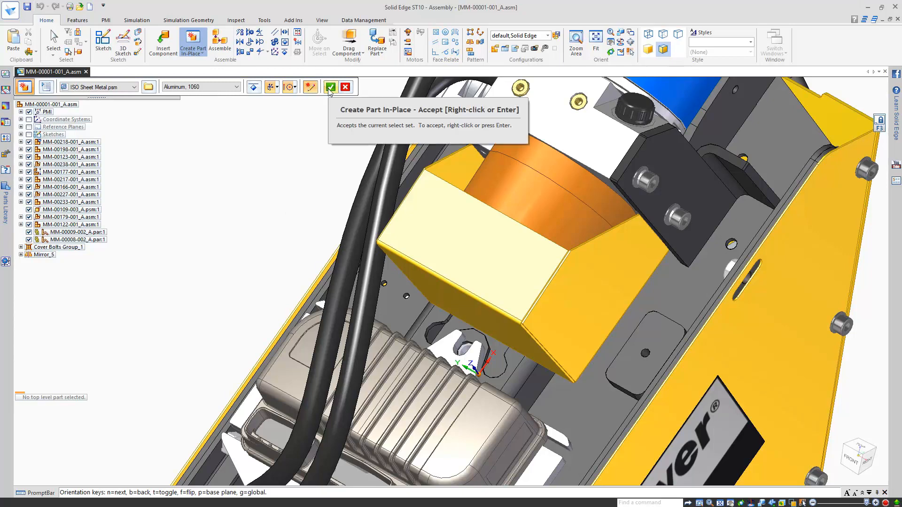
click(329, 89)
text(Cove)
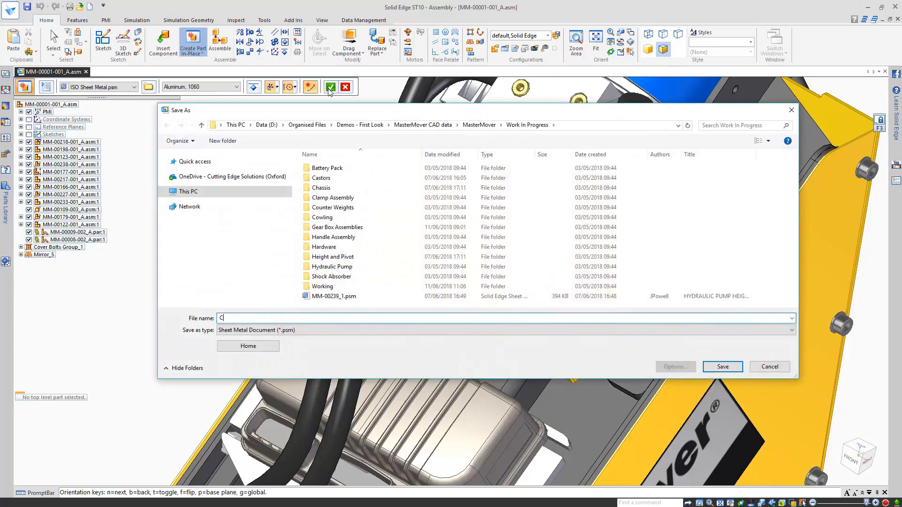
text(r)
key(Return)
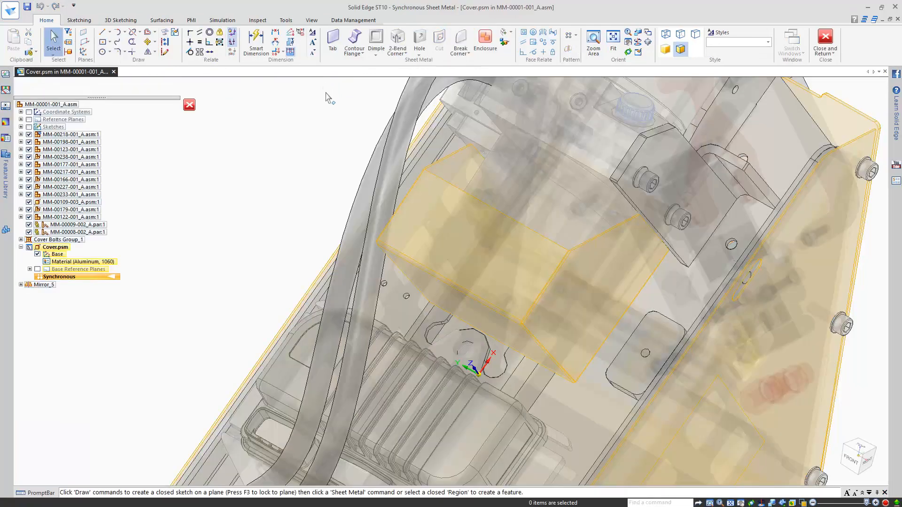
Step: Lock the sketch to the base plane and draw a 50 mm vertical line from the edge's end
click(103, 32)
middle_drag(250, 261, 282, 220)
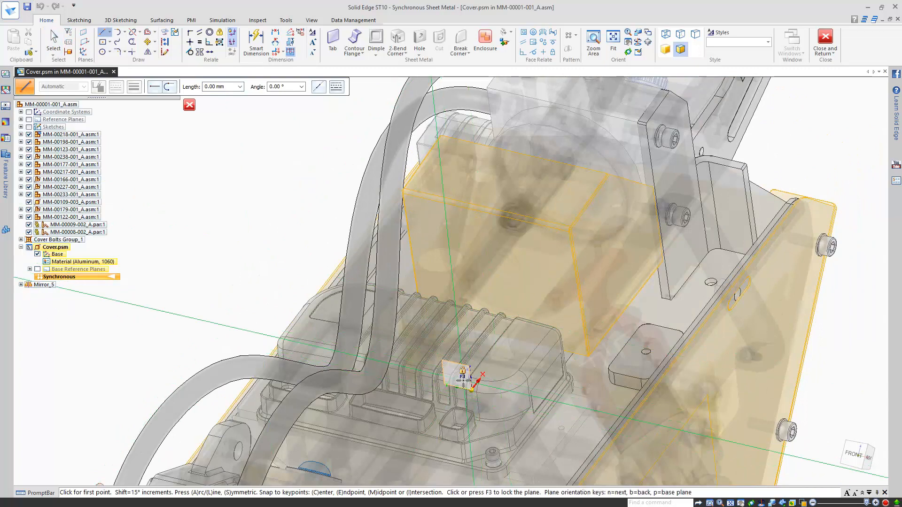
key(F3)
key(ctrl+h)
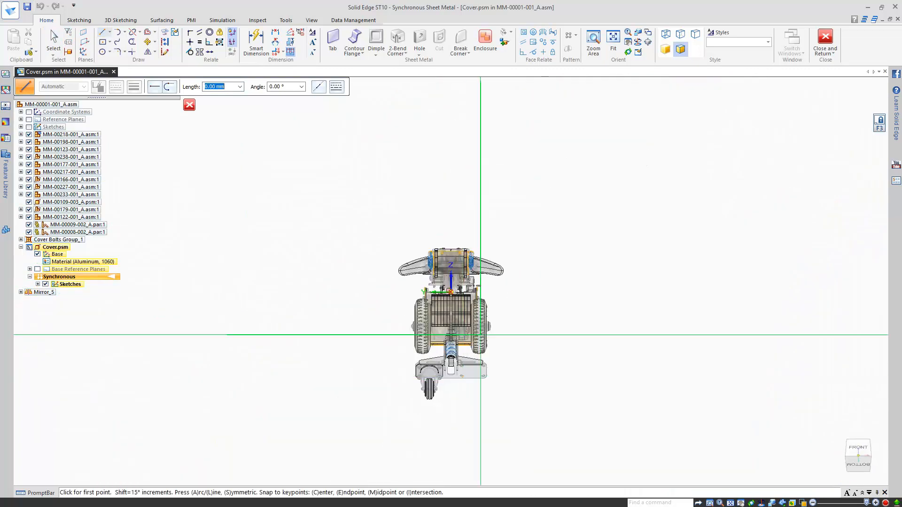
scroll(475, 287, up, 10)
scroll(502, 295, up, 3)
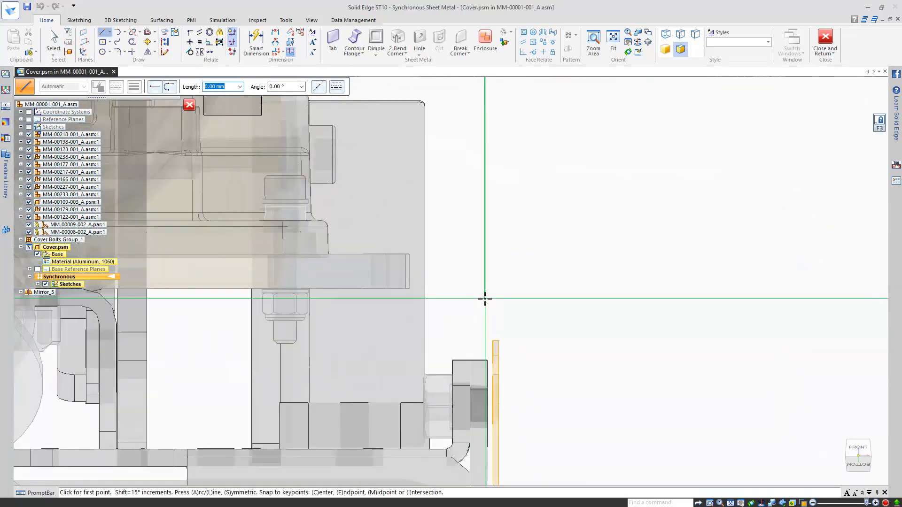
click(492, 339)
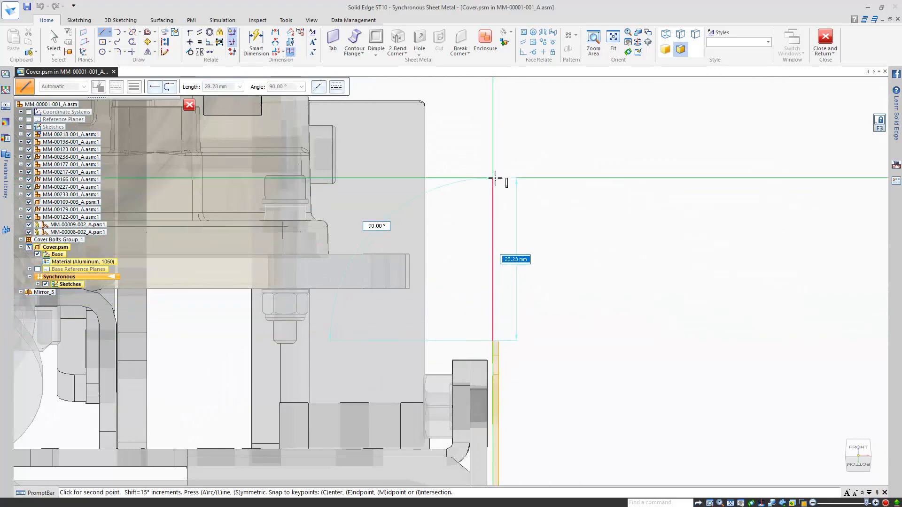
text(50)
key(Tab)
click(495, 177)
Step: Draw the arc over the top, ending on the left line's top
scroll(497, 251, down, 1)
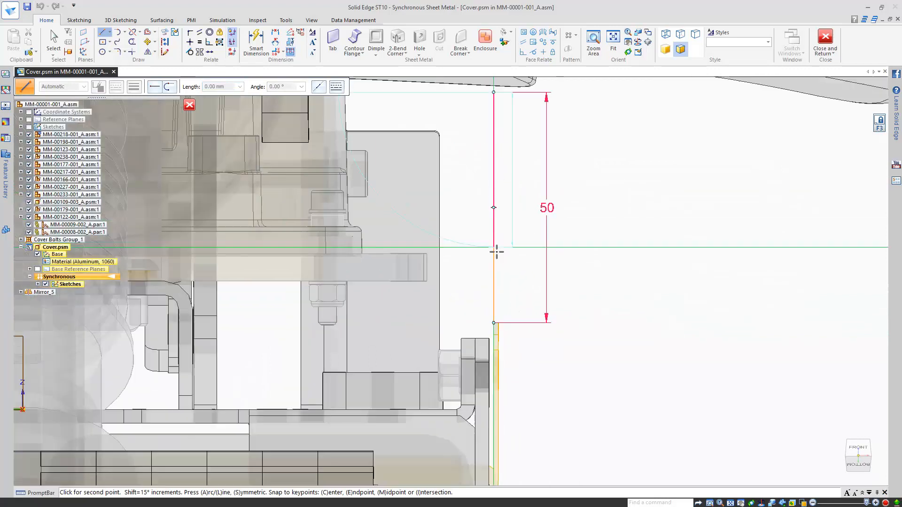
scroll(496, 252, down, 5)
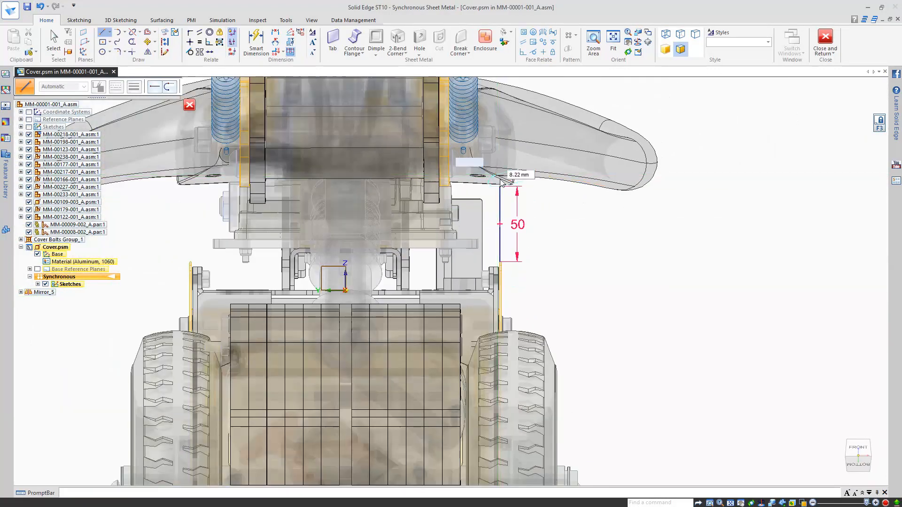
scroll(188, 225, up, 3)
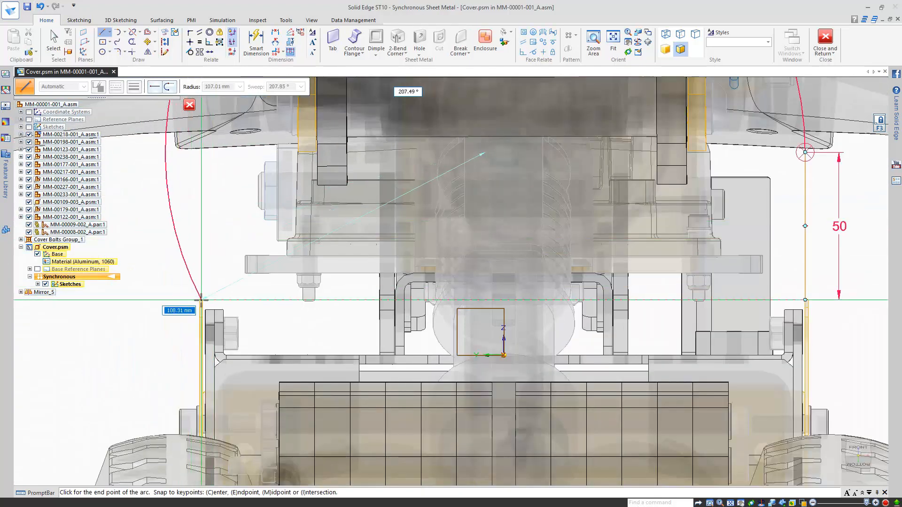
click(202, 153)
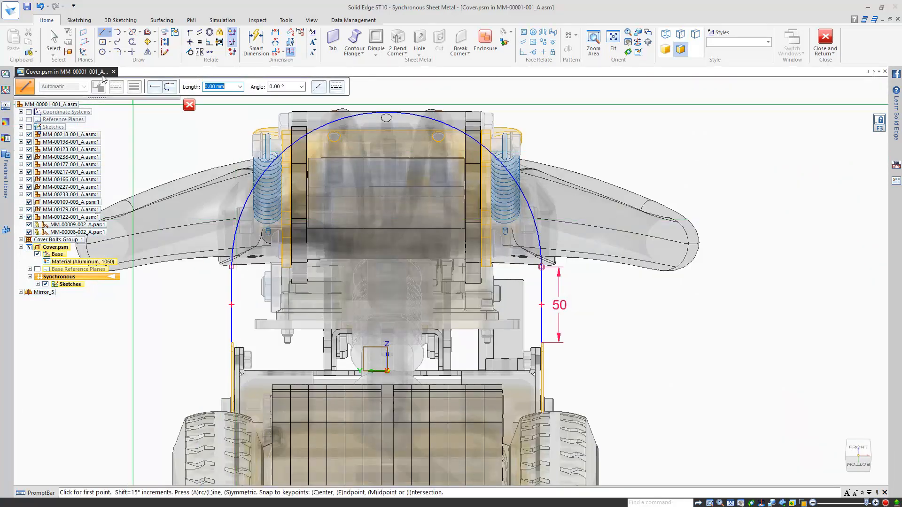
scroll(266, 385, down, 3)
Step: Make the arc tangent to the left line
click(190, 51)
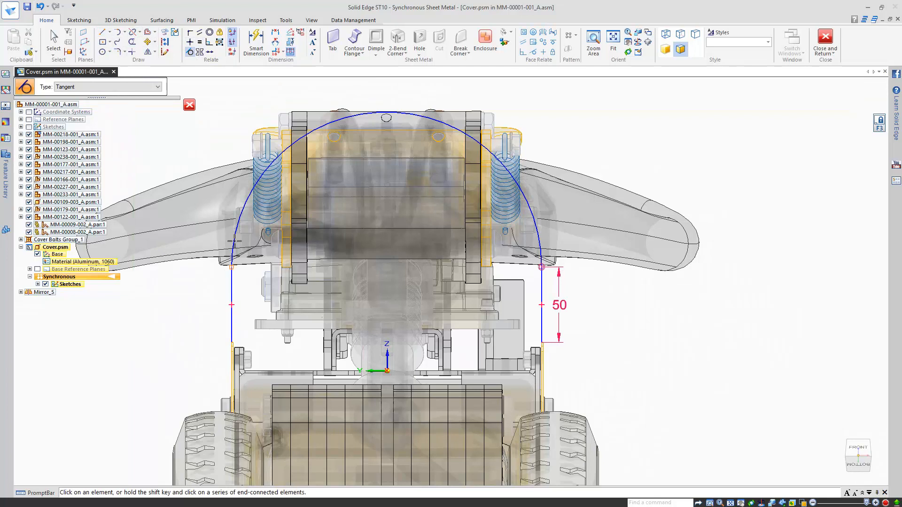
right_click(244, 209)
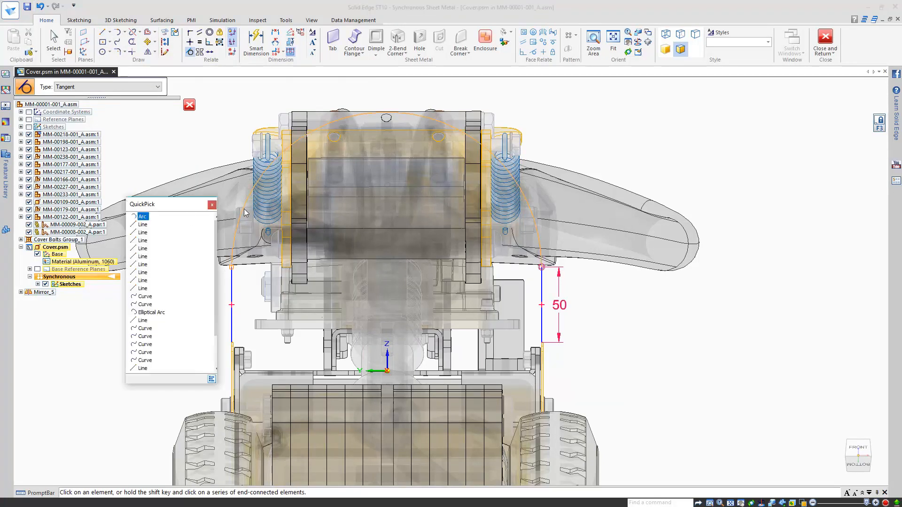
click(142, 216)
click(231, 288)
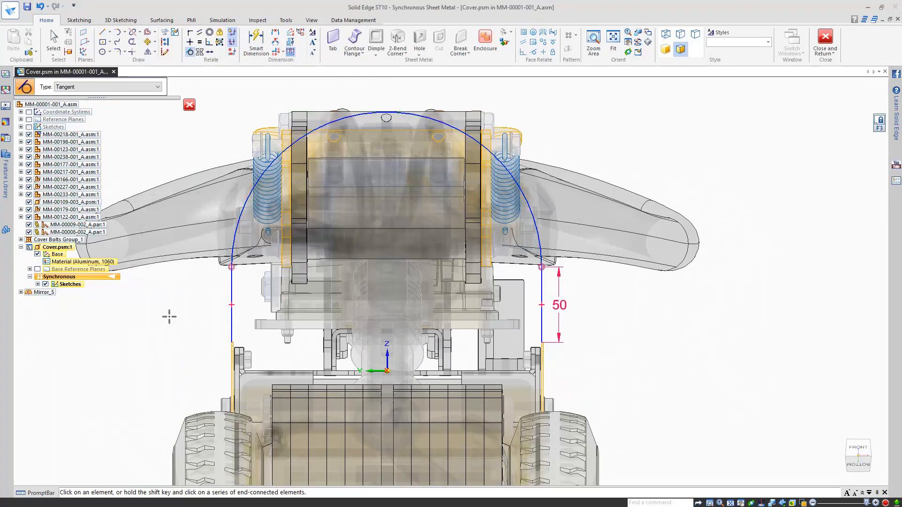
Step: Connect the arc's right end to the right line and relate the two lines' bottom endpoints
click(190, 41)
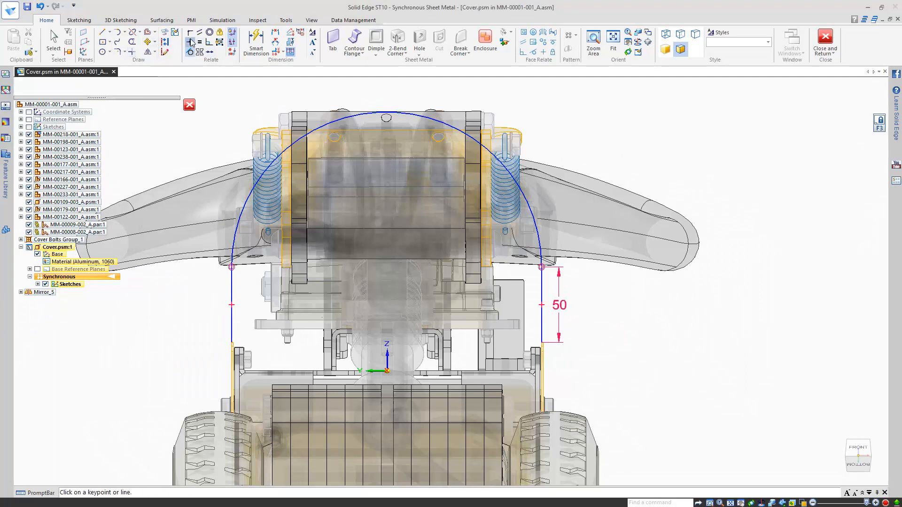
click(386, 267)
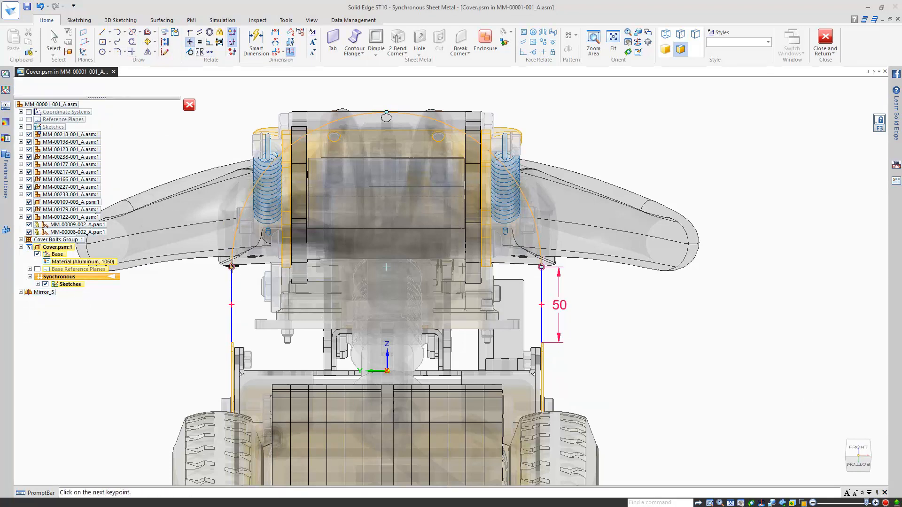
click(541, 267)
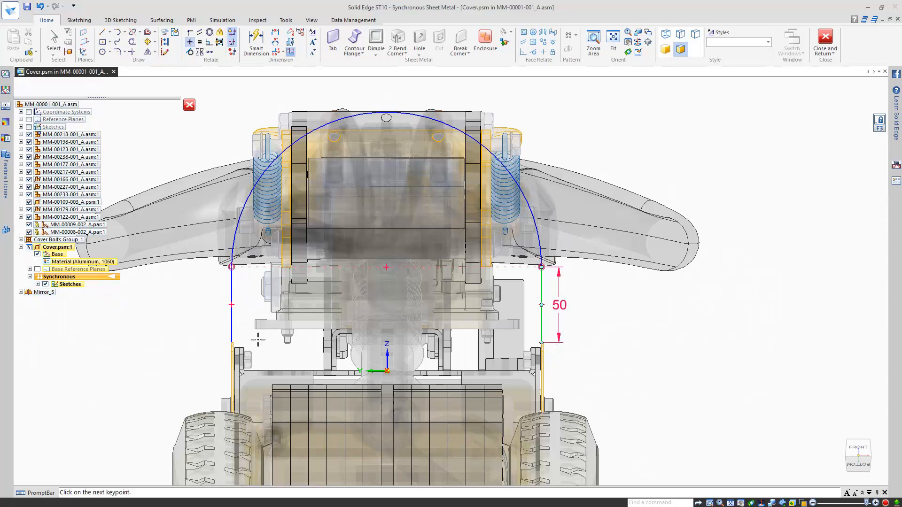
click(231, 343)
key(ctrl+i)
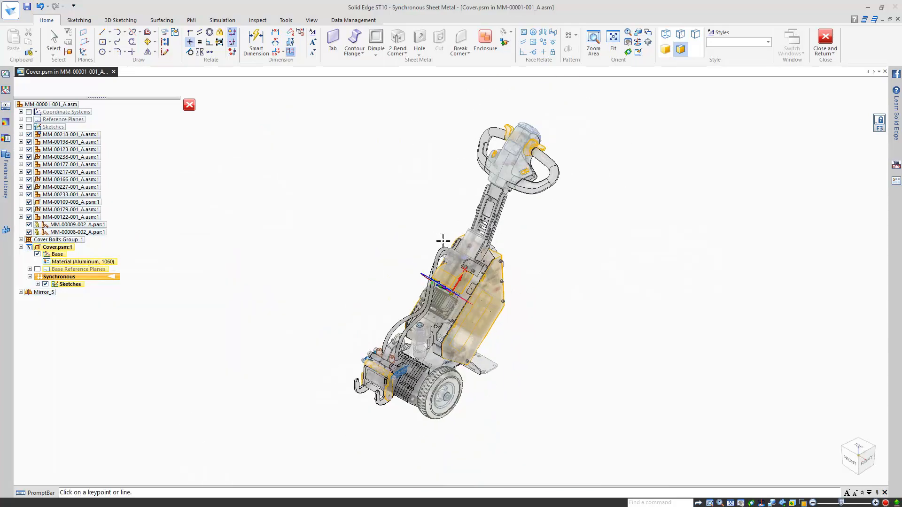
Step: Build a 1 mm contour flange from the Cover sketch profile as Flange 1
click(354, 39)
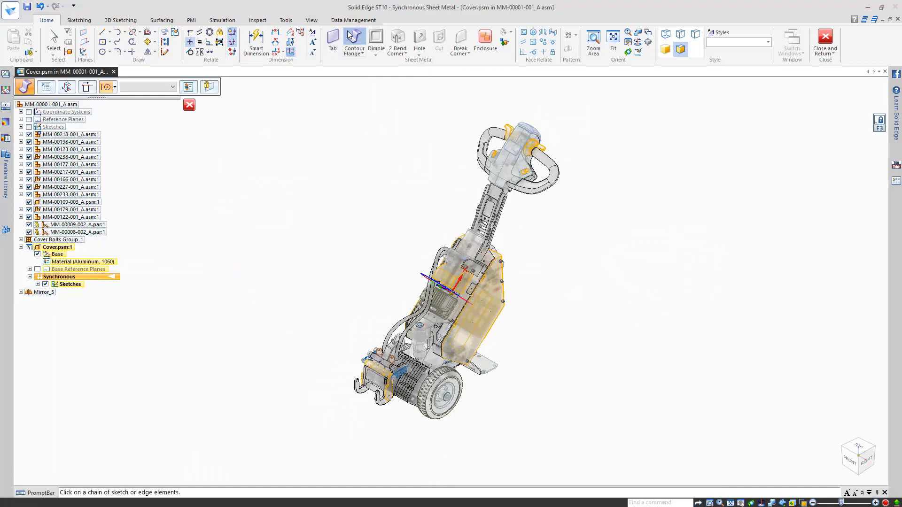
click(427, 280)
scroll(451, 268, up, 2)
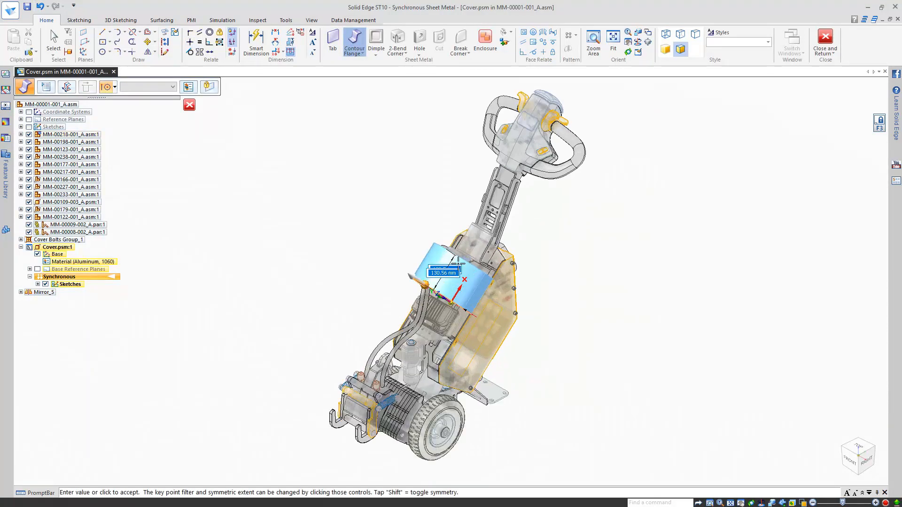
scroll(458, 264, up, 3)
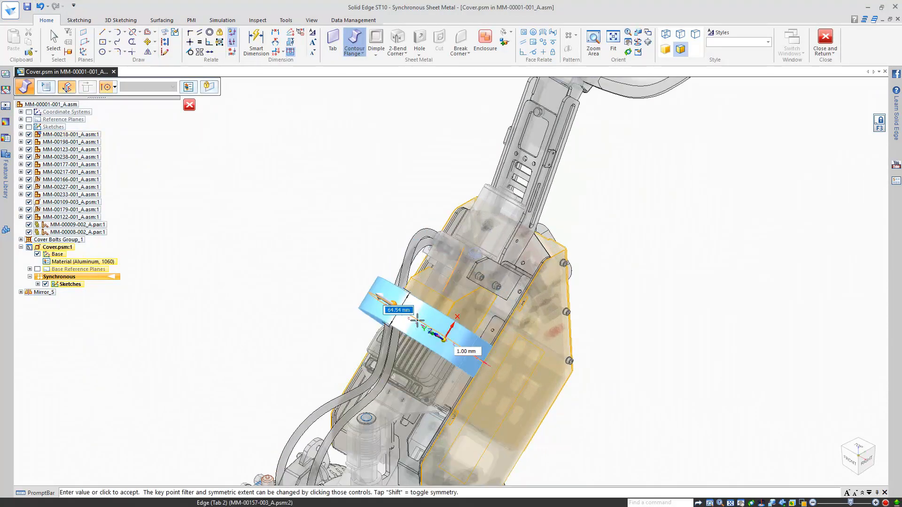
scroll(542, 258, up, 5)
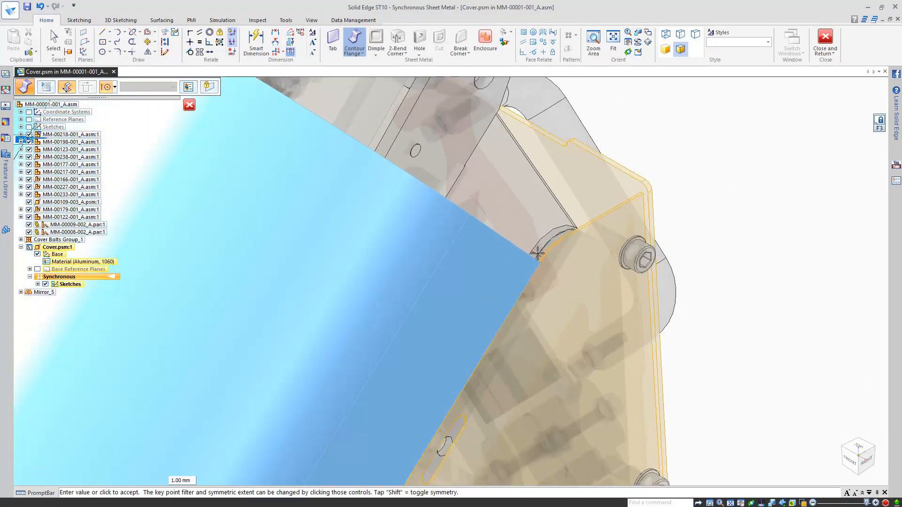
click(537, 254)
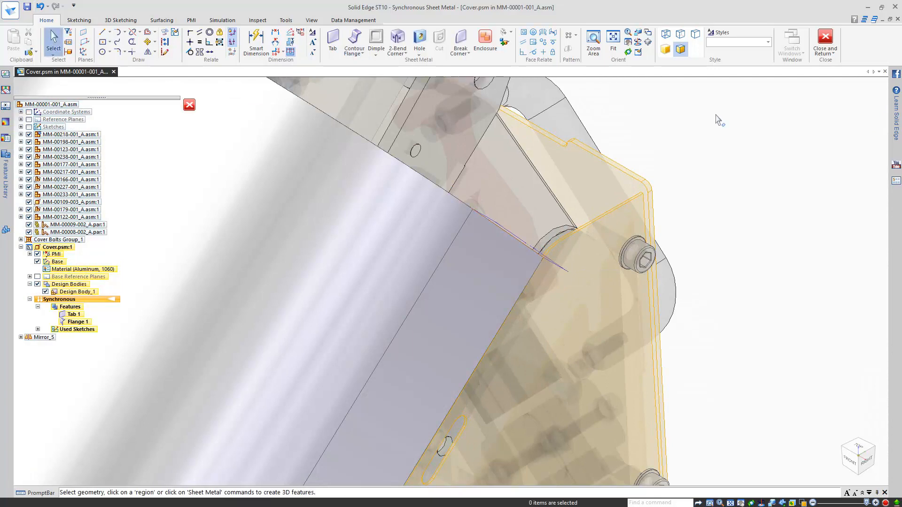
middle_click(470, 280)
middle_click(469, 280)
middle_drag(583, 308, 594, 203)
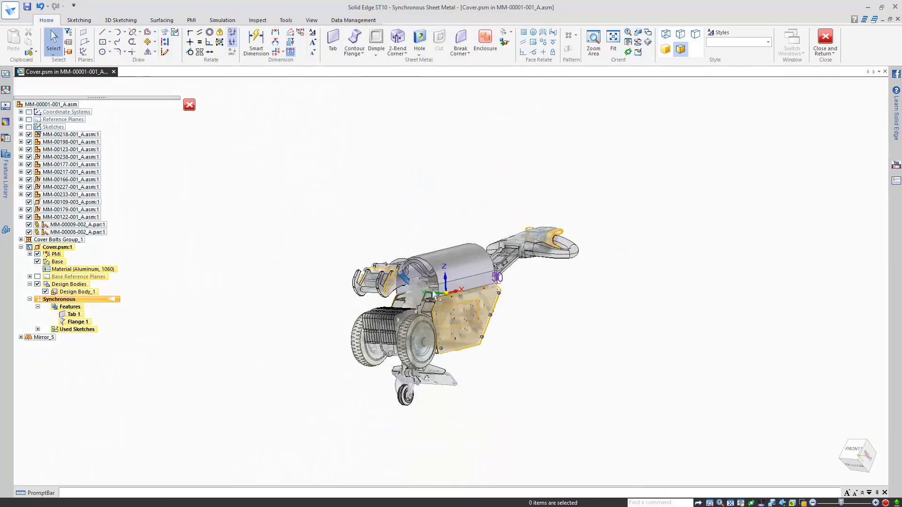
scroll(433, 295, up, 10)
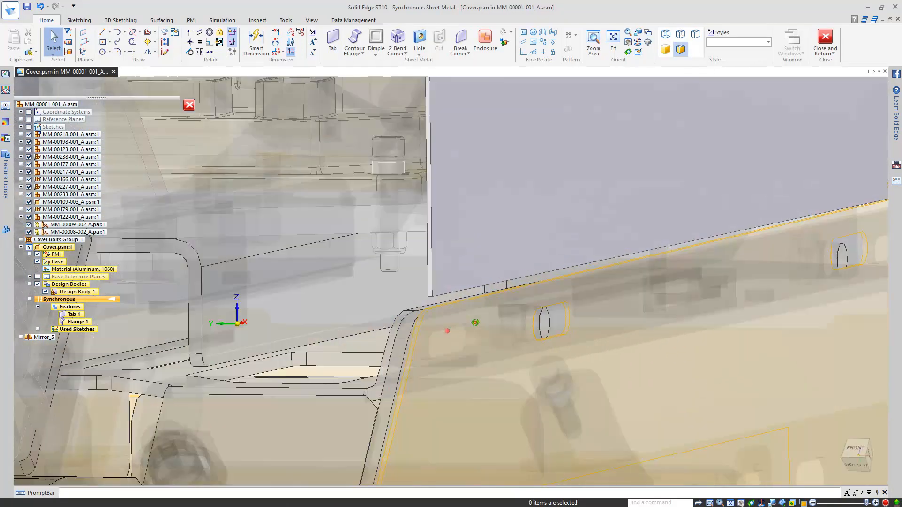
Step: Pull both lower flange faces outward to create 90° lips at 10.84 mm
click(479, 321)
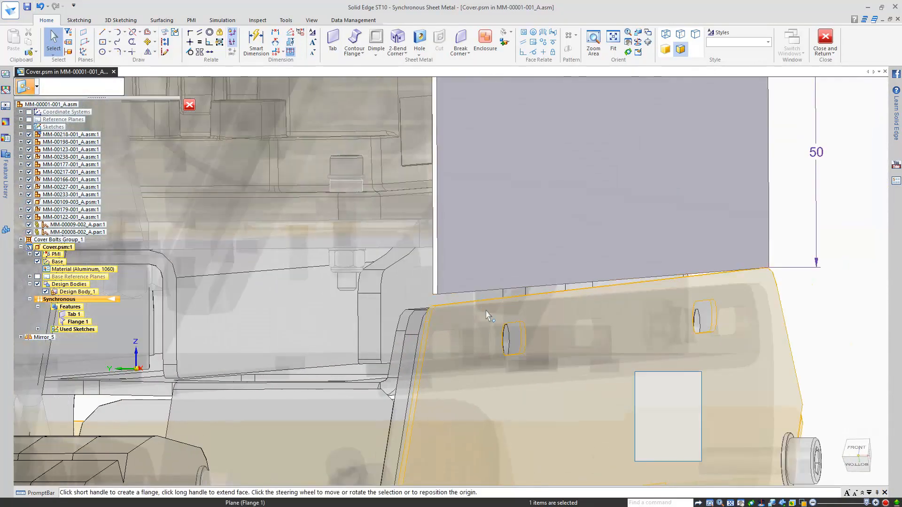
scroll(486, 313, down, 5)
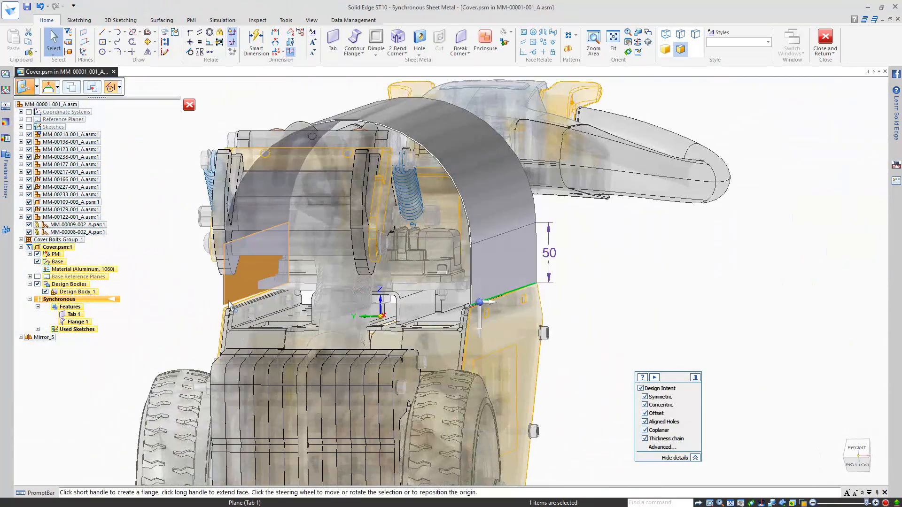
ctrl+click(230, 304)
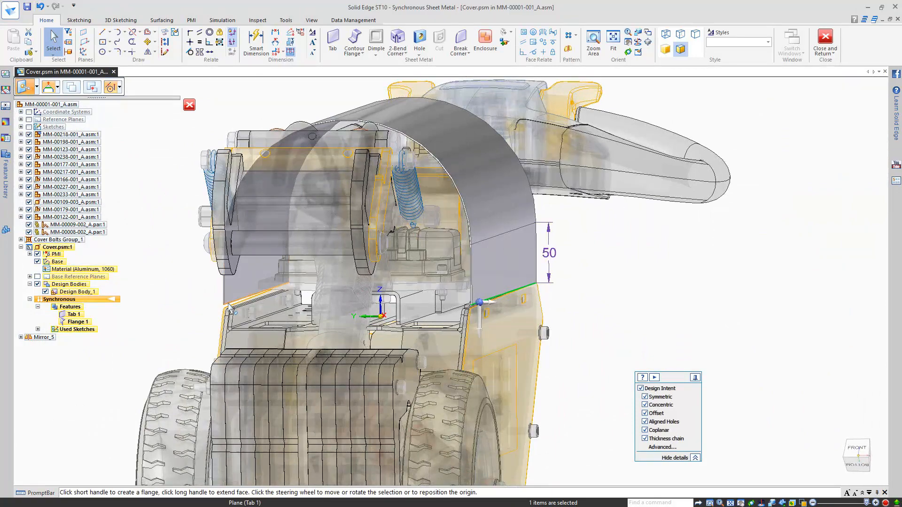
click(491, 306)
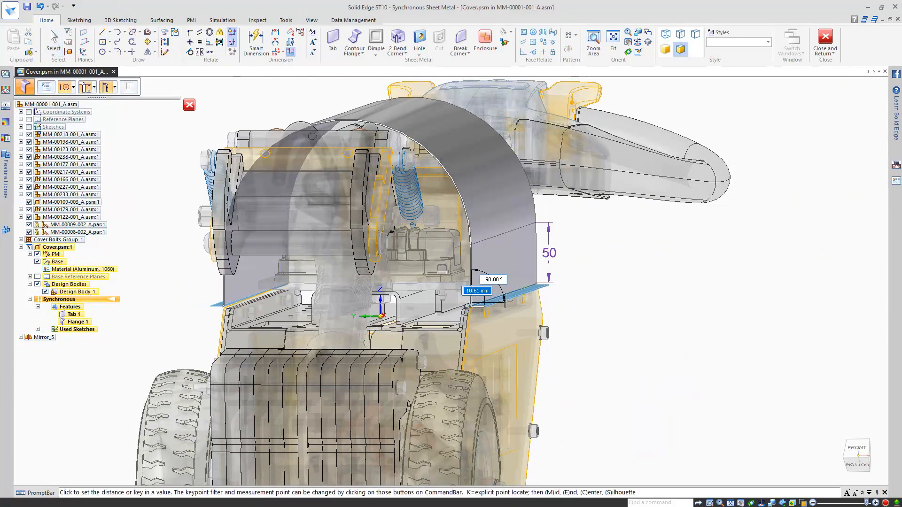
scroll(489, 310, up, 5)
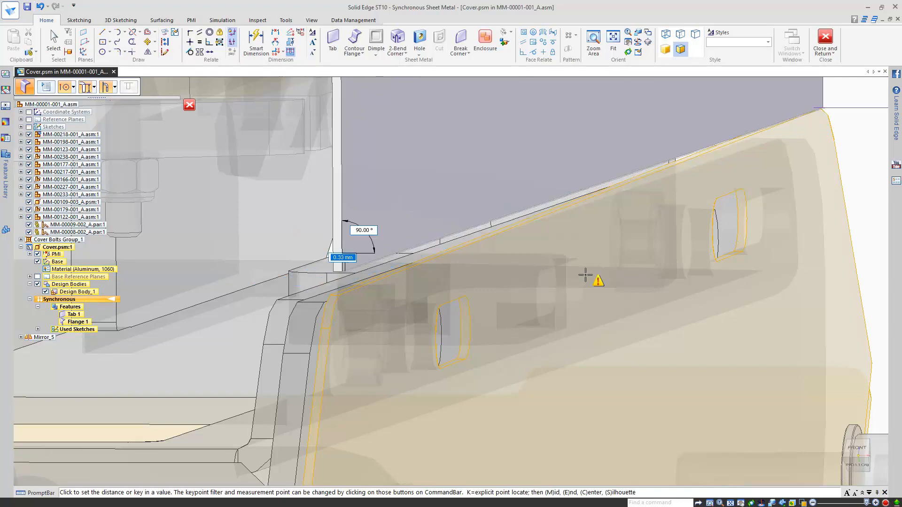
click(679, 283)
Step: Stretch both lip edges so the lips lengthen to roughly 11 mm
scroll(680, 283, down, 8)
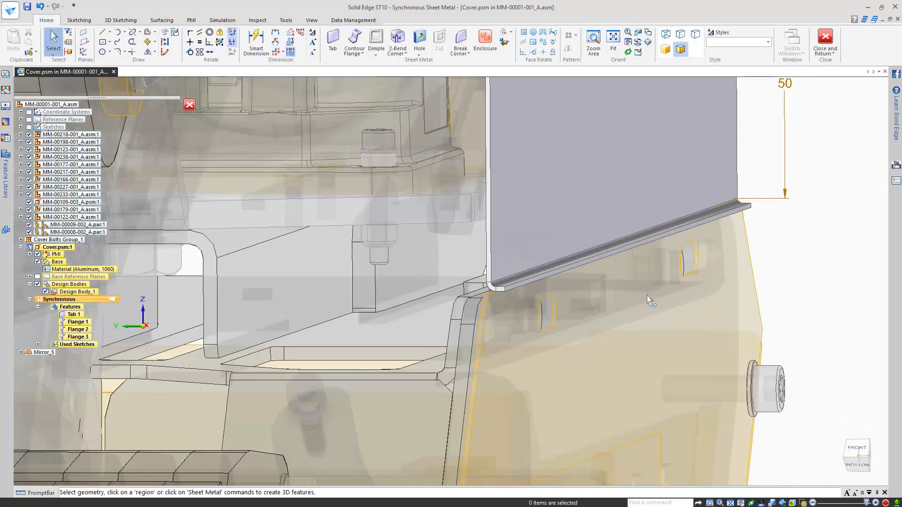
click(618, 286)
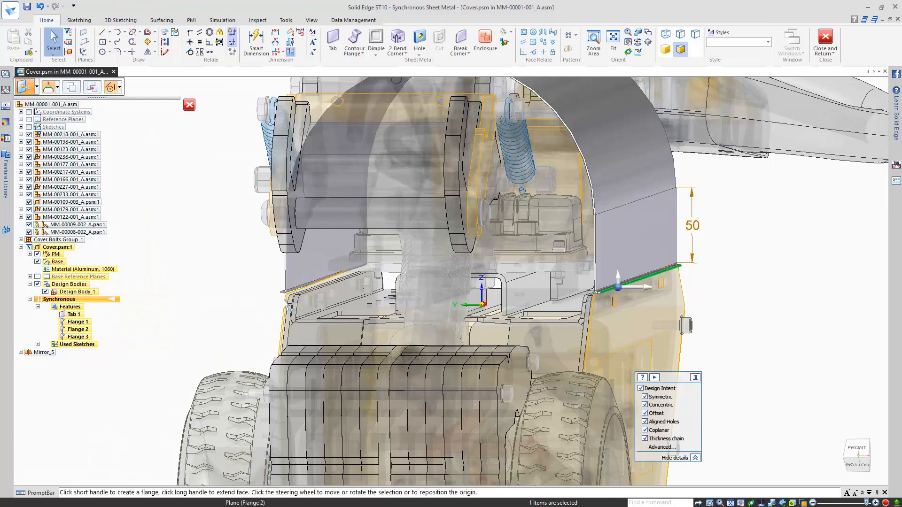
scroll(289, 296, up, 5)
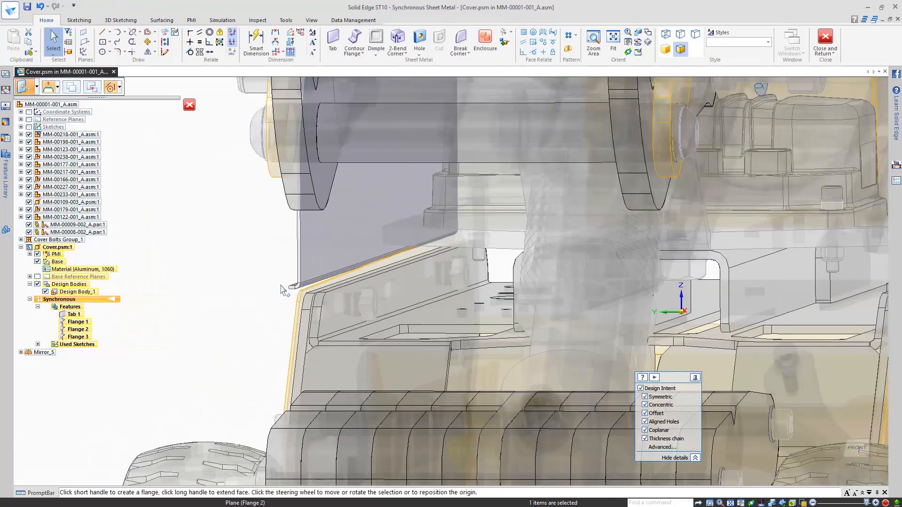
ctrl+click(301, 295)
scroll(277, 331, down, 6)
scroll(491, 312, up, 4)
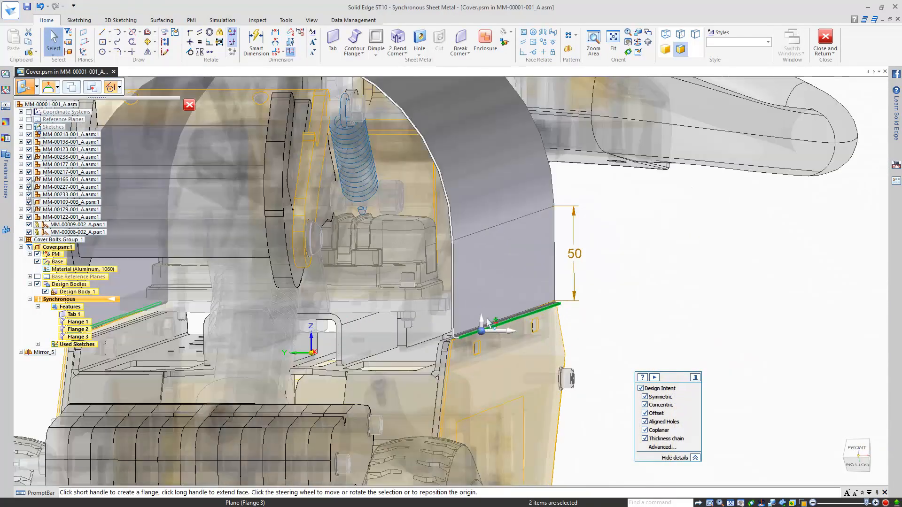
click(478, 332)
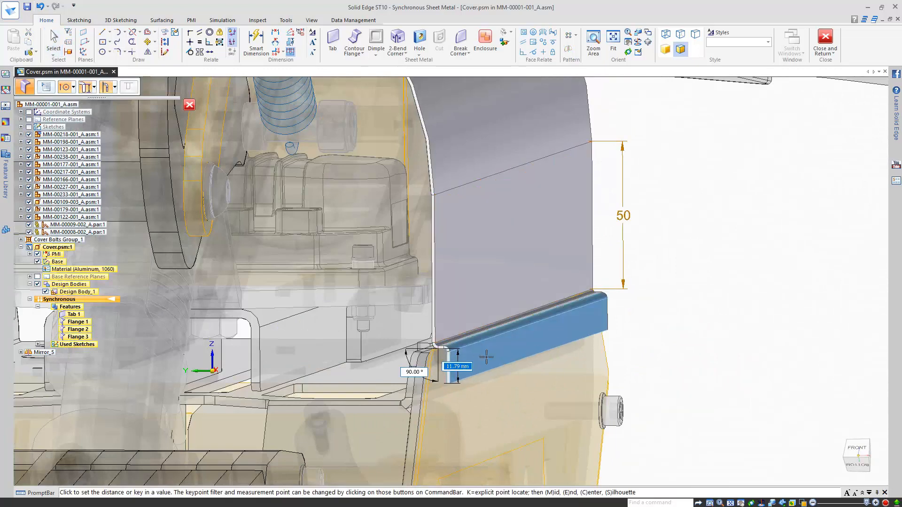
click(584, 326)
Step: Show the Sheet Metal1 bracket in isometric view with the Tools ribbon displayed
key(ctrl+i)
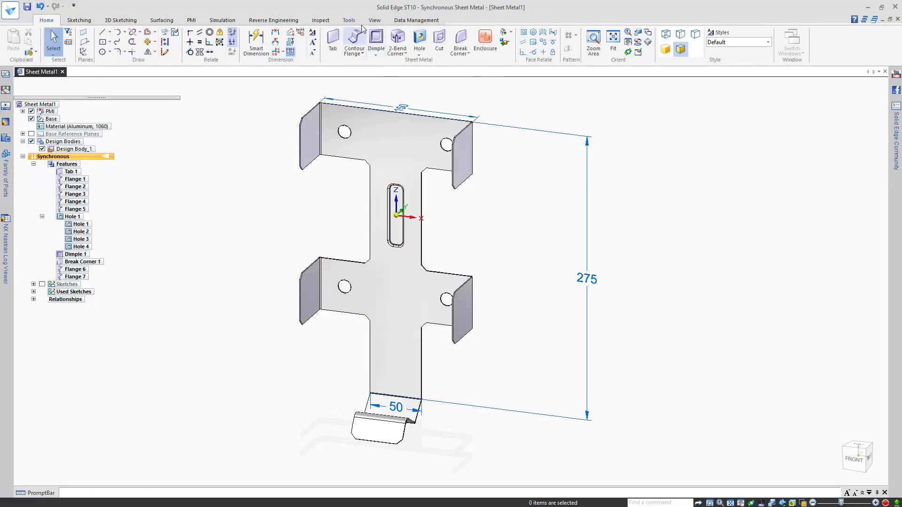
click(349, 21)
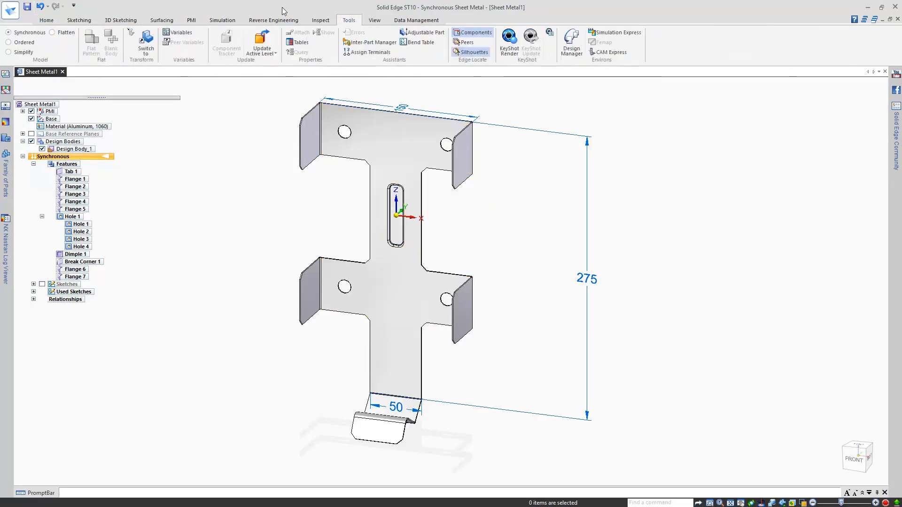
Step: Flatten the bracket with the chosen face up and the top edge as the x-axis
click(58, 32)
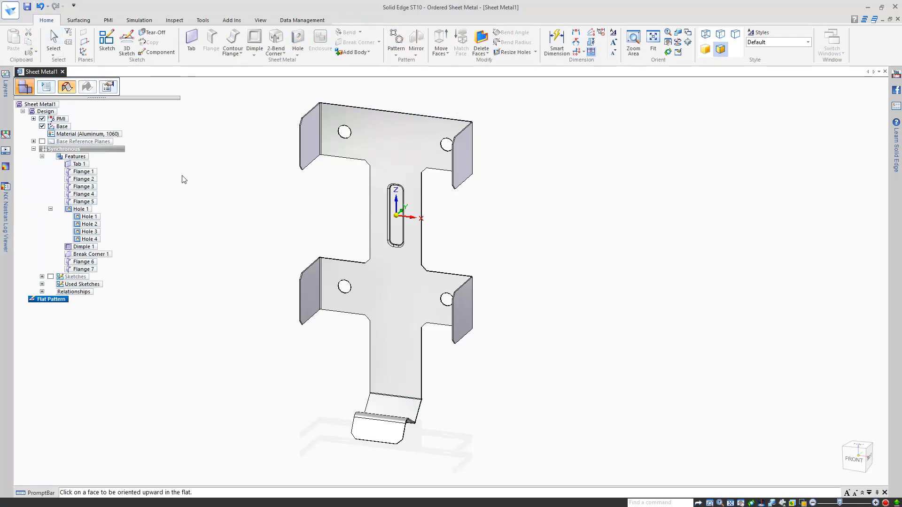
click(403, 264)
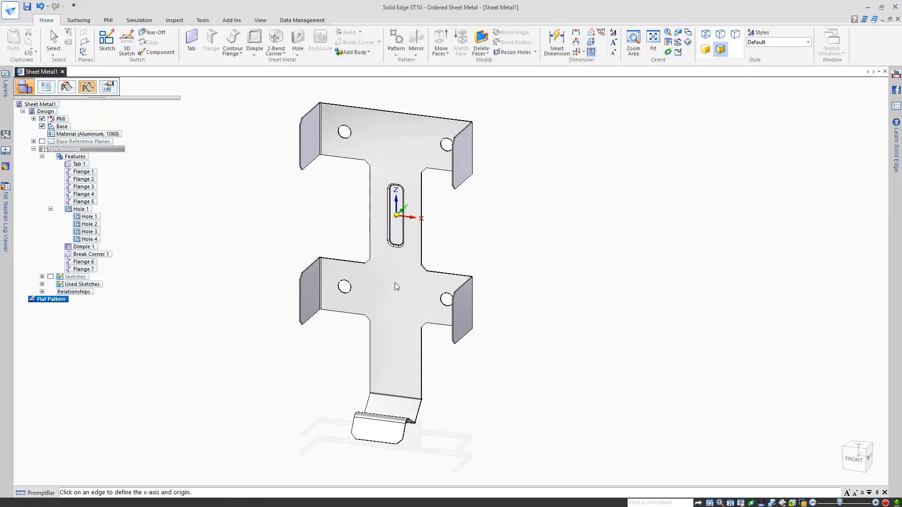
scroll(318, 104, up, 5)
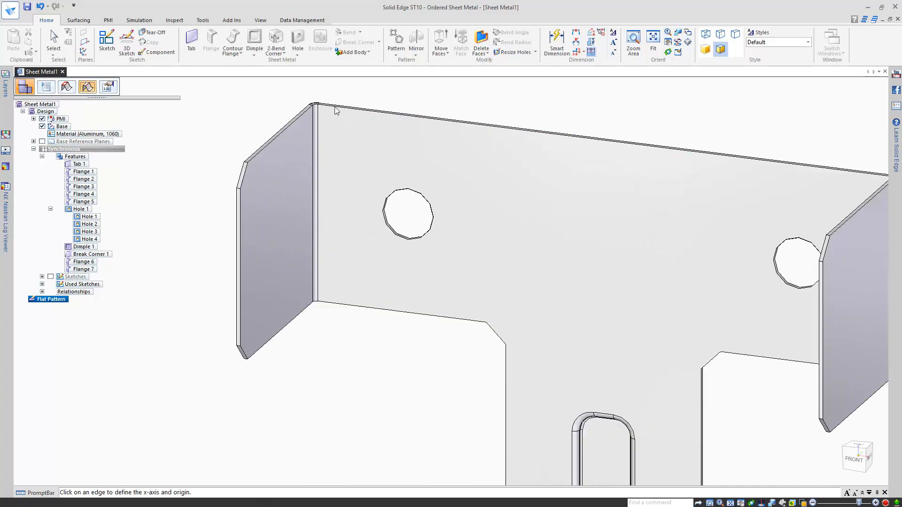
scroll(334, 110, down, 3)
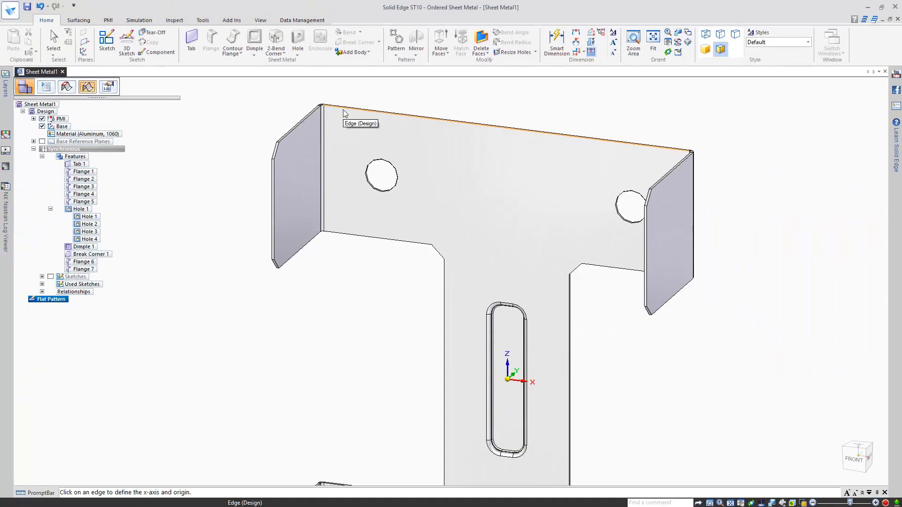
click(344, 112)
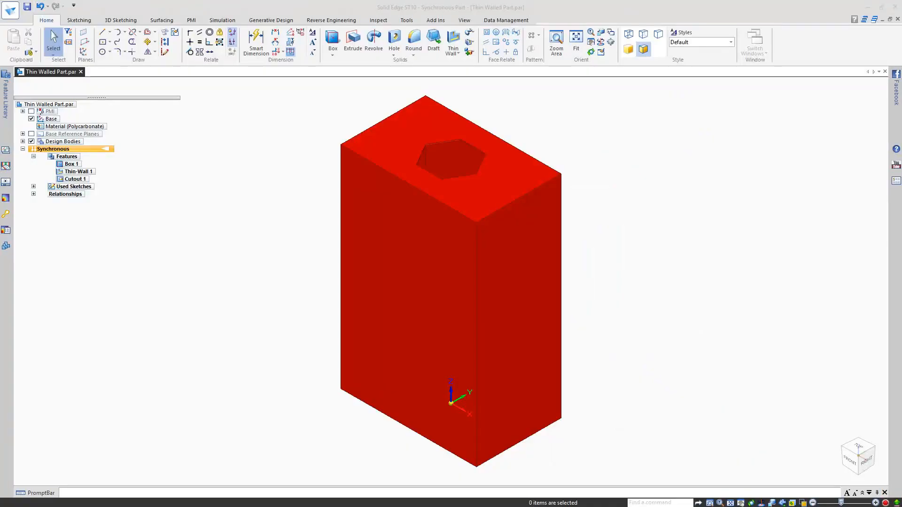
Step: Orbit the thin-walled box to inspect its underside, then return to isometric view
click(221, 175)
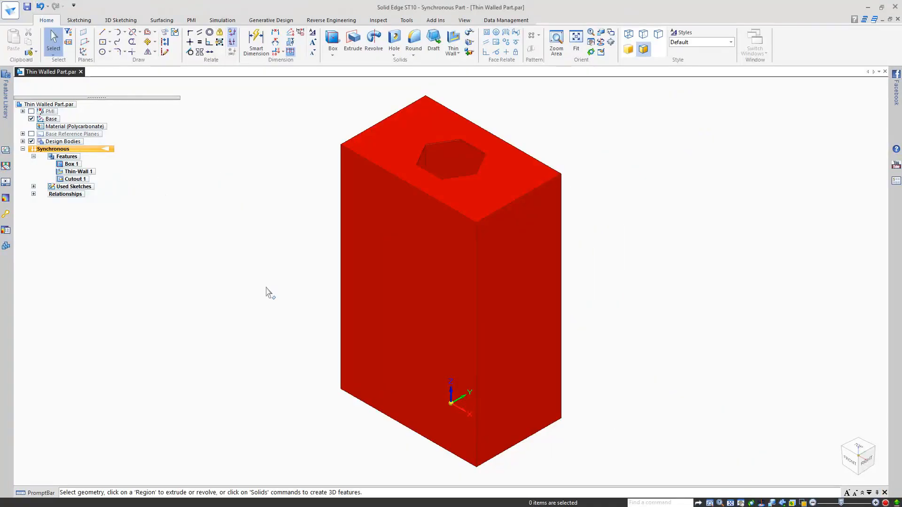
middle_drag(266, 293, 480, 93)
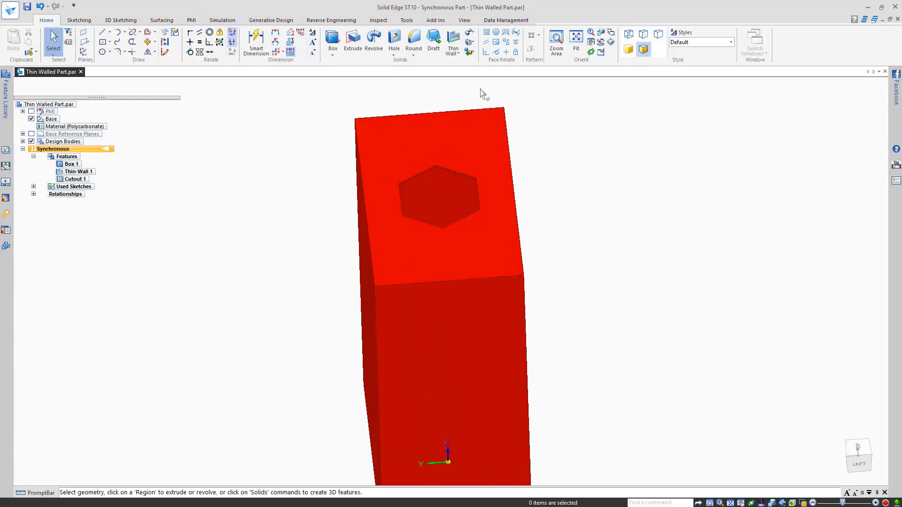
key(ctrl+i)
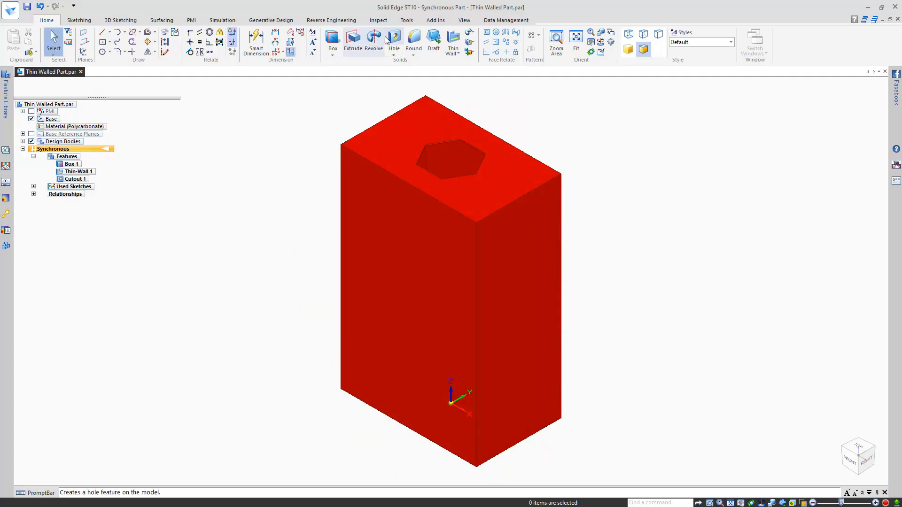
click(406, 20)
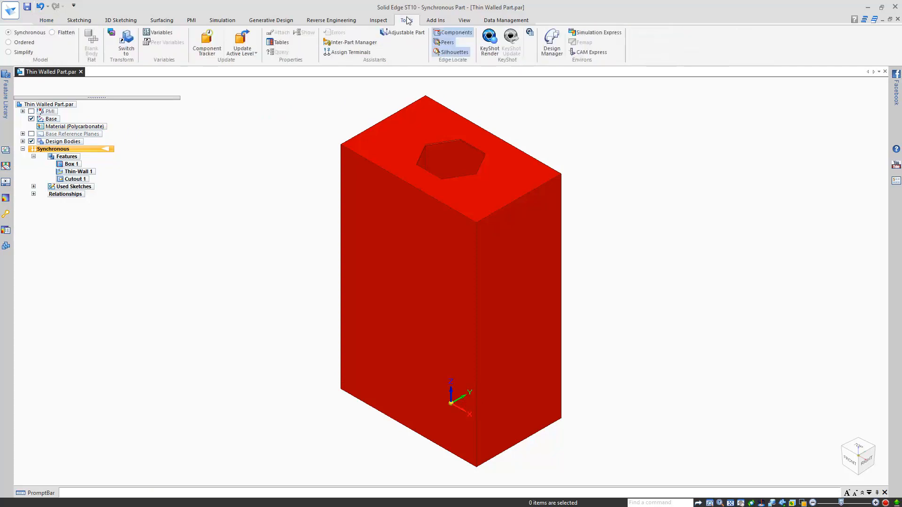
Step: Start converting the box to sheet metal with its top face as the base face
click(113, 33)
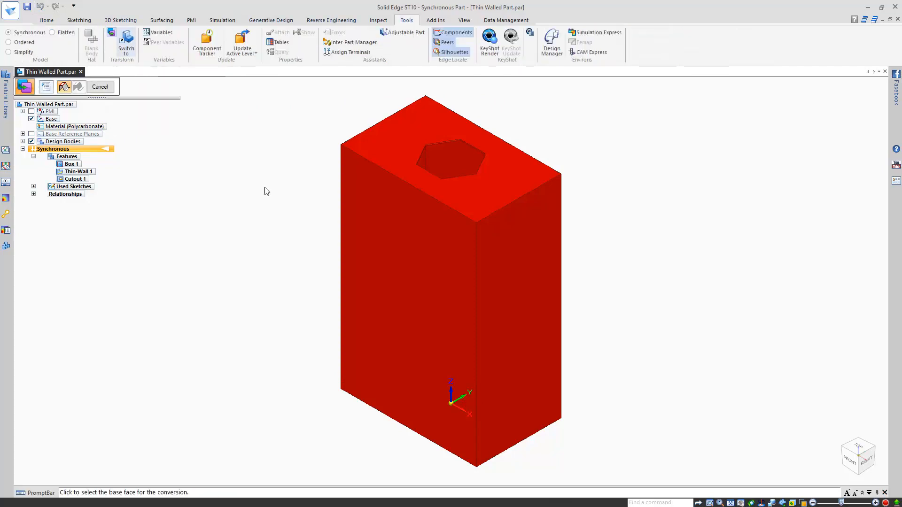
click(383, 131)
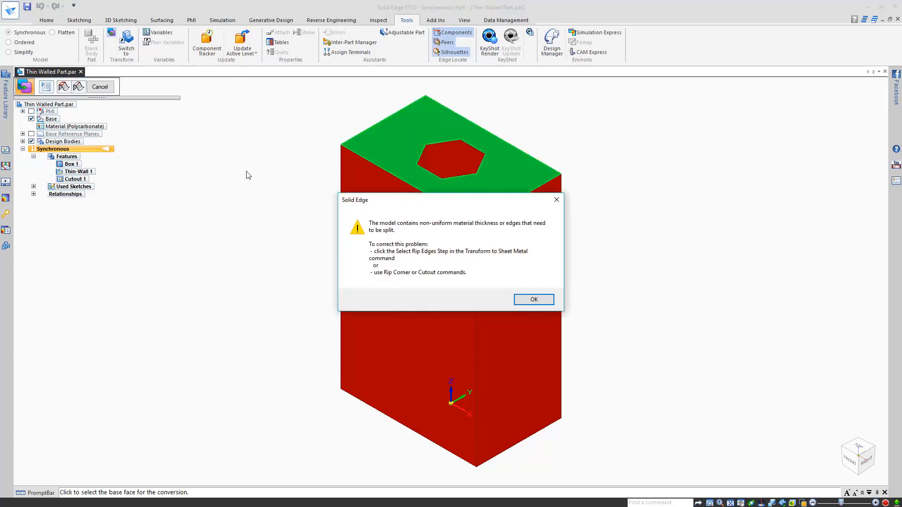
click(550, 301)
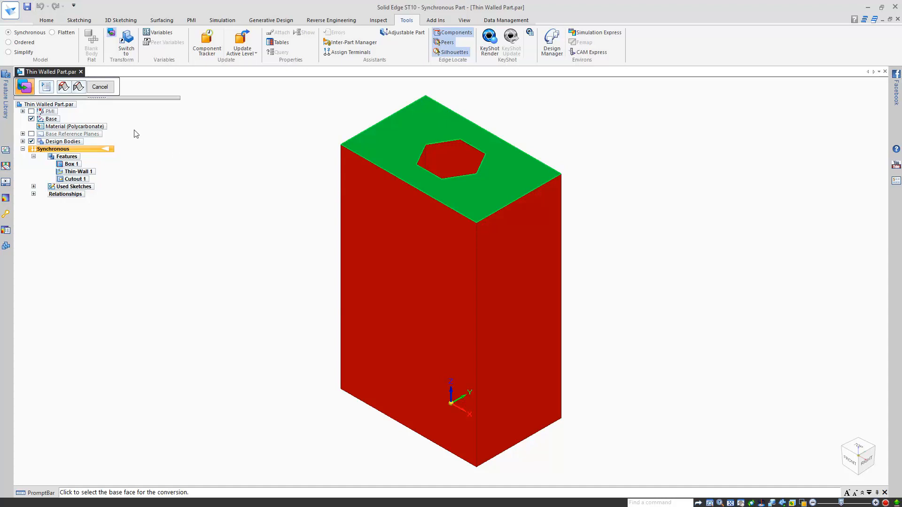
Step: Pick the left, front, right and back vertical corner edges as rip edges
click(79, 86)
click(342, 198)
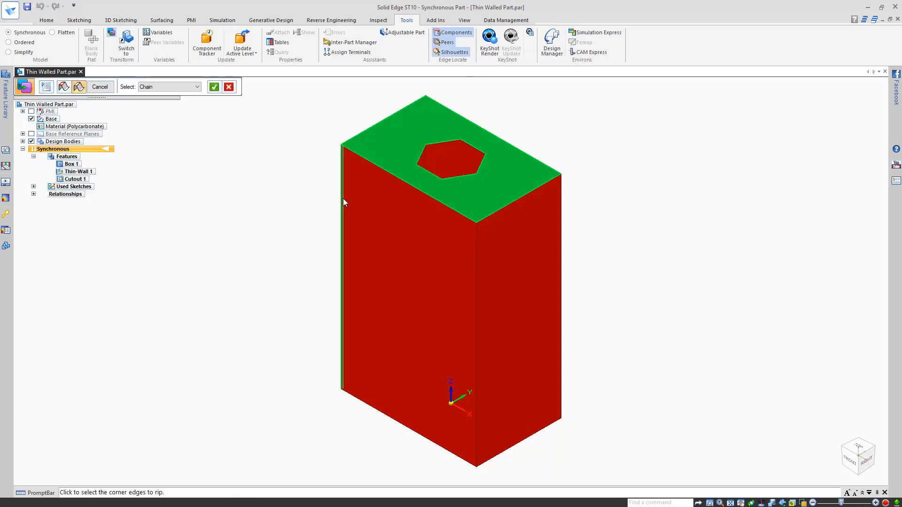
click(476, 239)
click(560, 209)
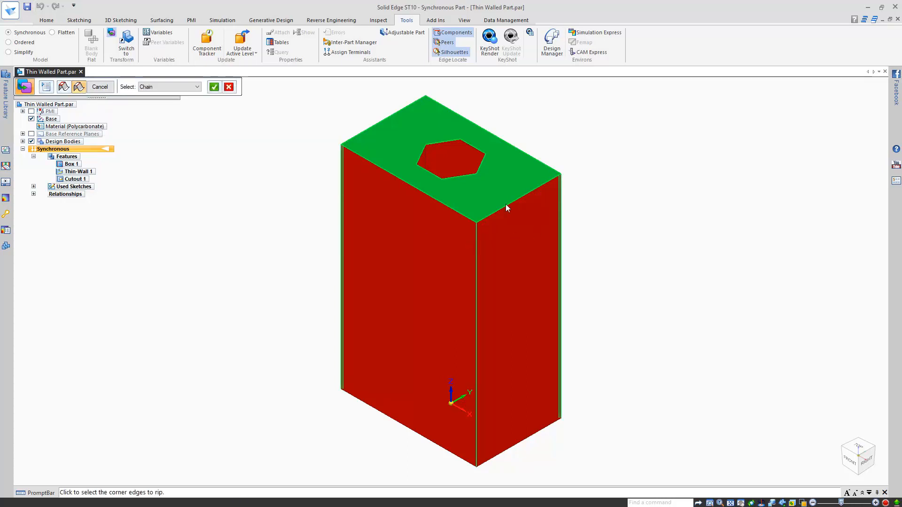
click(424, 109)
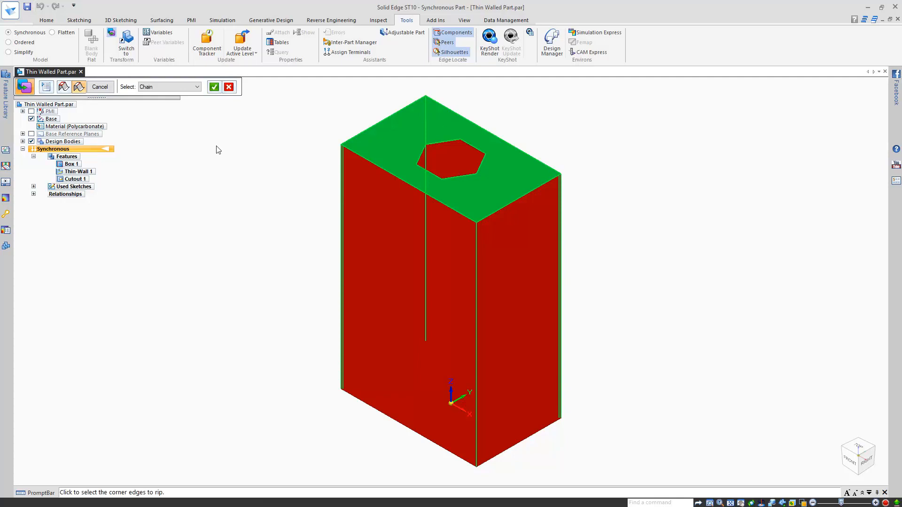
Step: Accept the conversion of the box to sheet metal
click(215, 87)
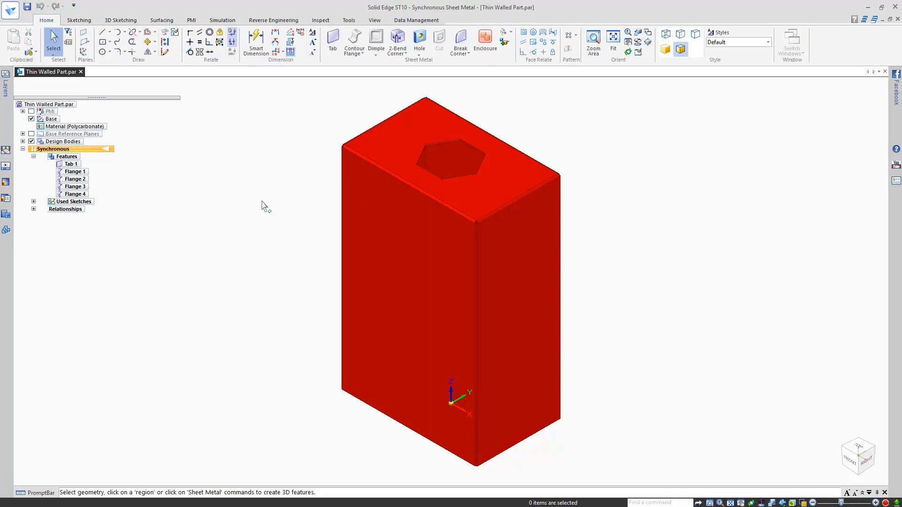
scroll(476, 221, up, 6)
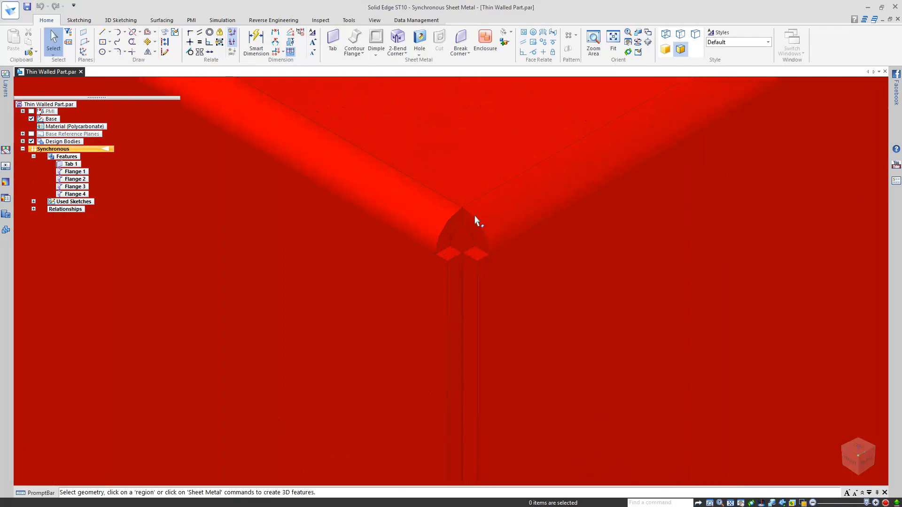
scroll(477, 221, down, 6)
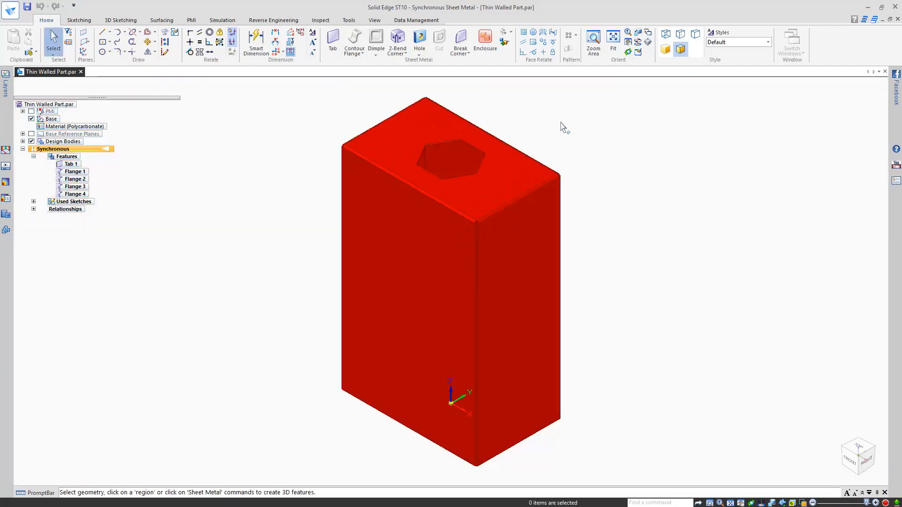
Step: Apply Stainless Steel, 303 as the part's material
double_click(99, 127)
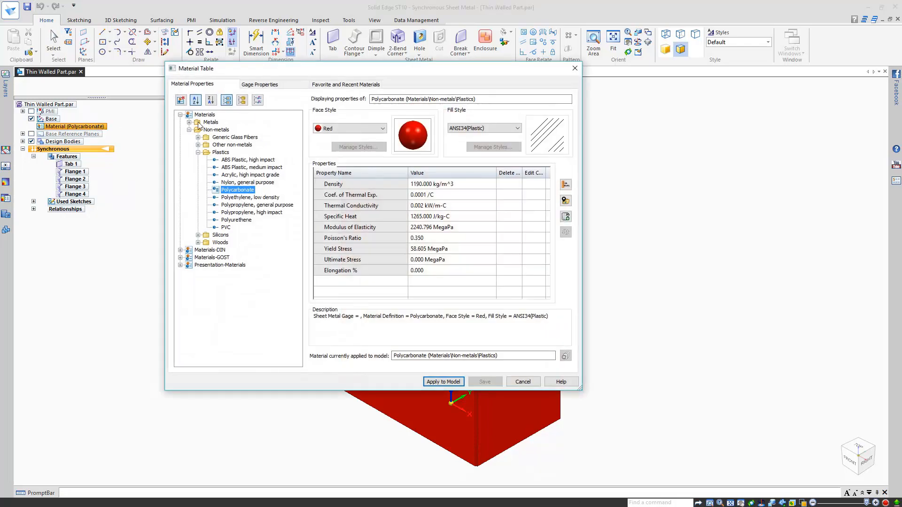
click(190, 122)
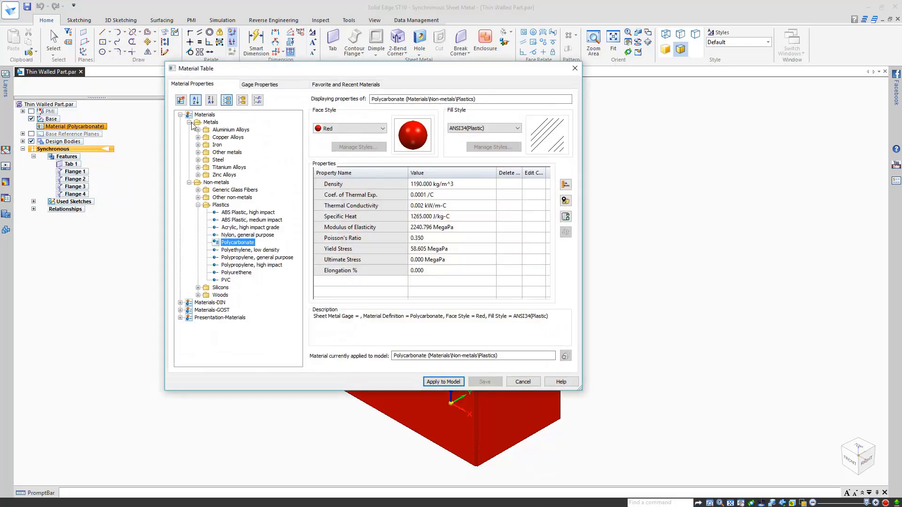
click(198, 160)
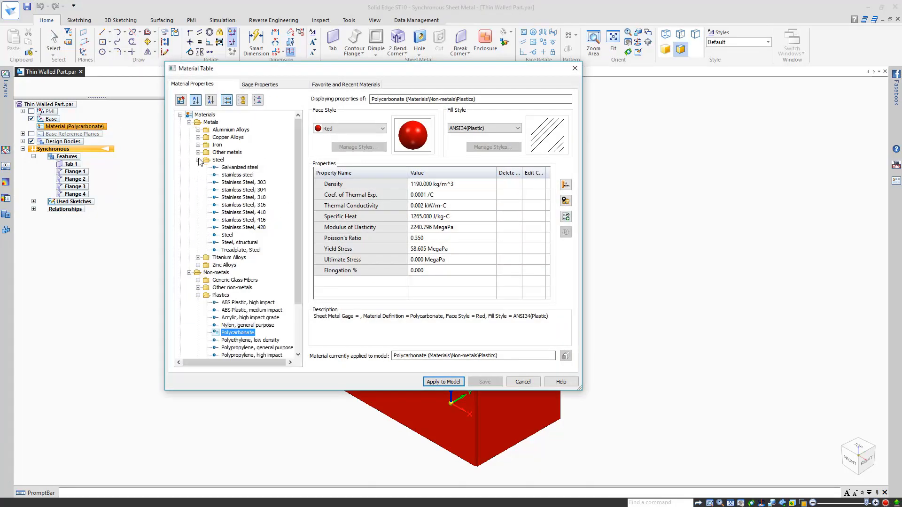
click(243, 183)
click(443, 381)
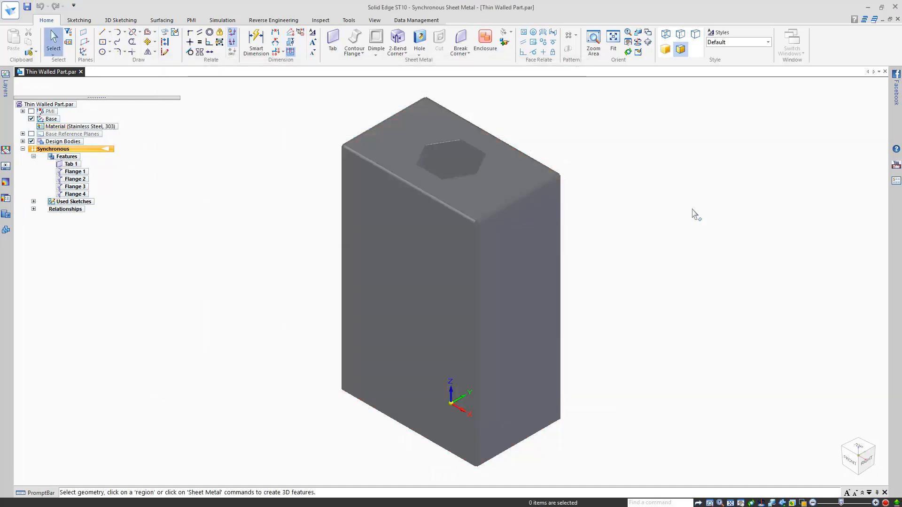
Step: Display the part Shaded with Visible Edges
click(375, 20)
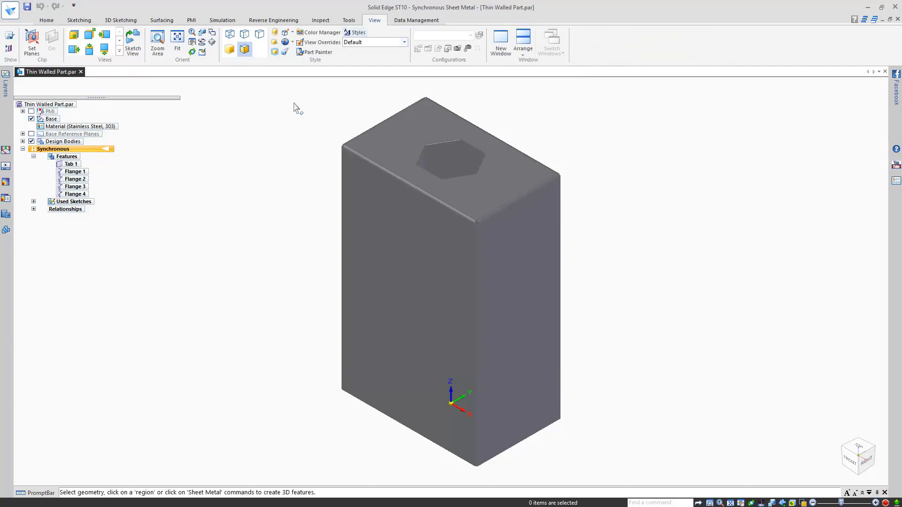
click(285, 32)
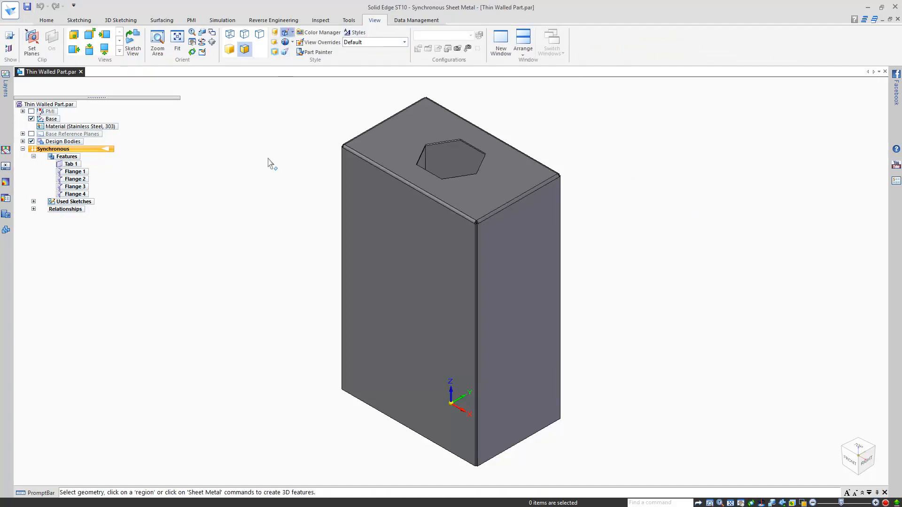
click(42, 21)
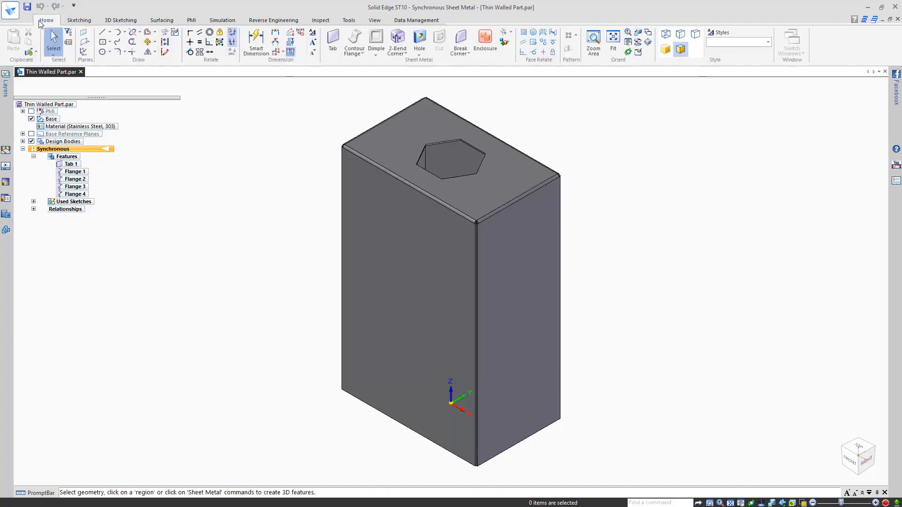
click(350, 19)
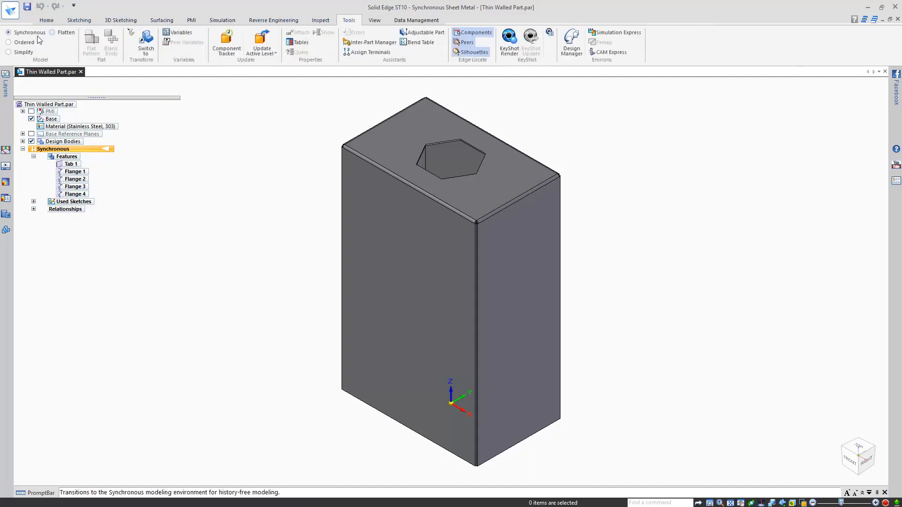
Step: Flatten the box with the top face up and a chosen edge as x-axis, then close it
click(65, 32)
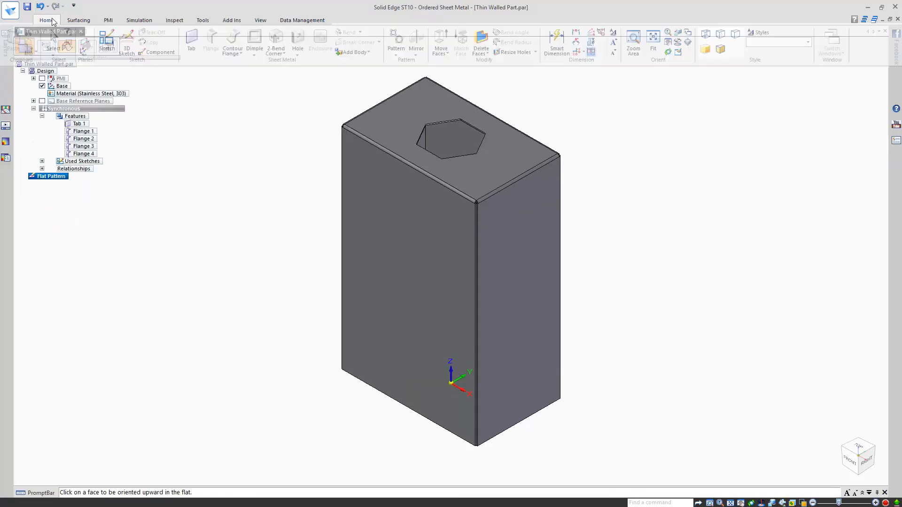
click(404, 125)
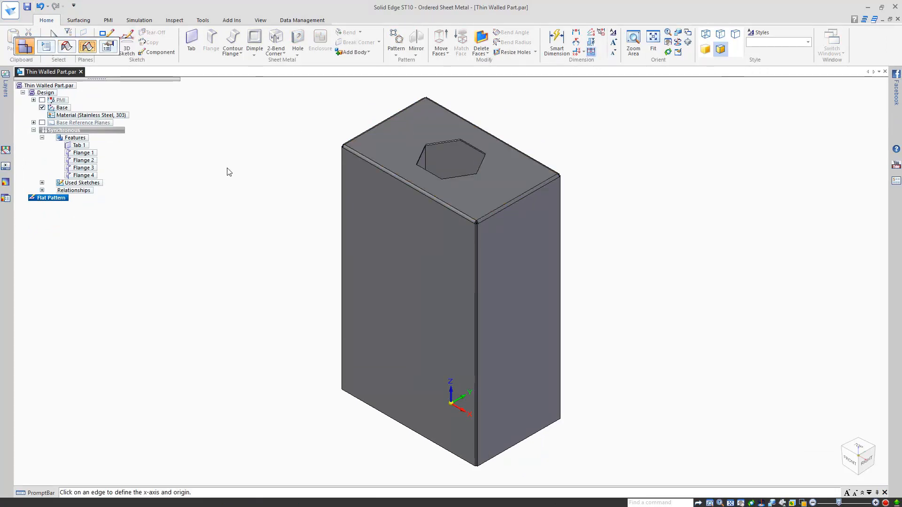
click(355, 150)
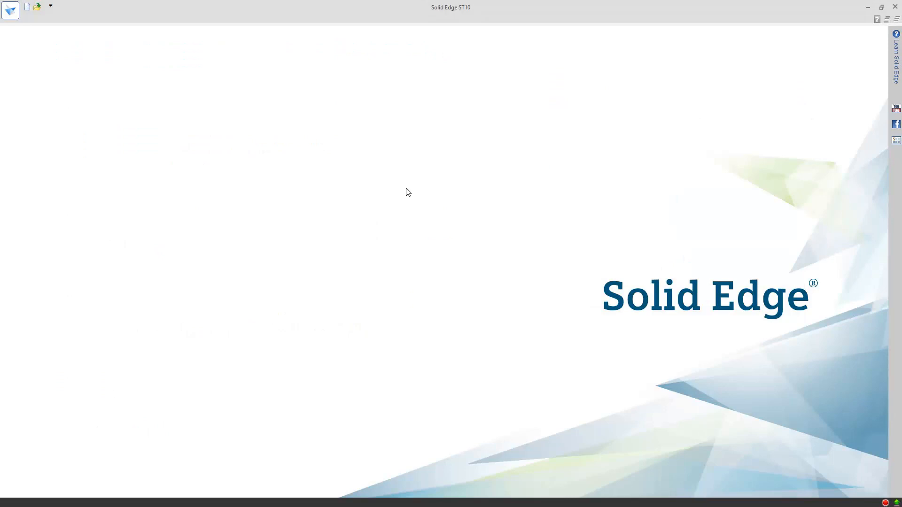
click(38, 8)
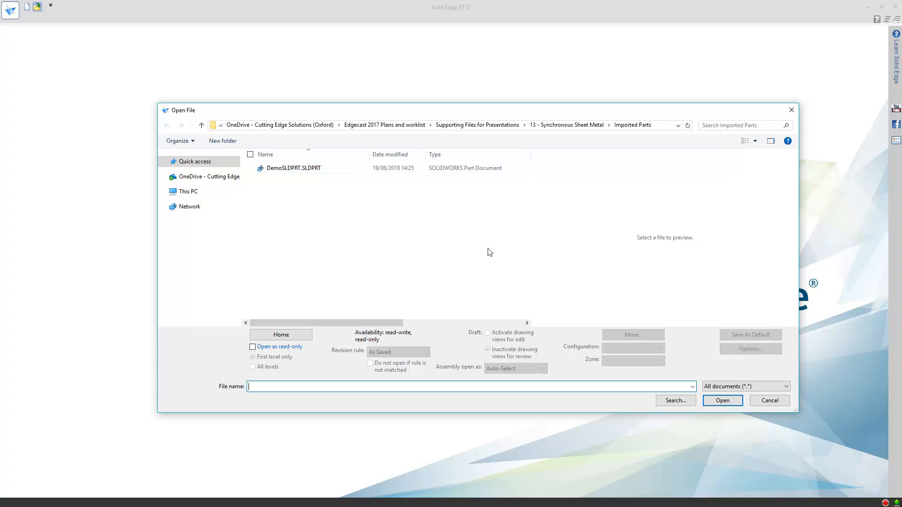
Step: Open DemoSLDPRT.SLDPRT using the iso metric sheet metal.psm template
click(361, 168)
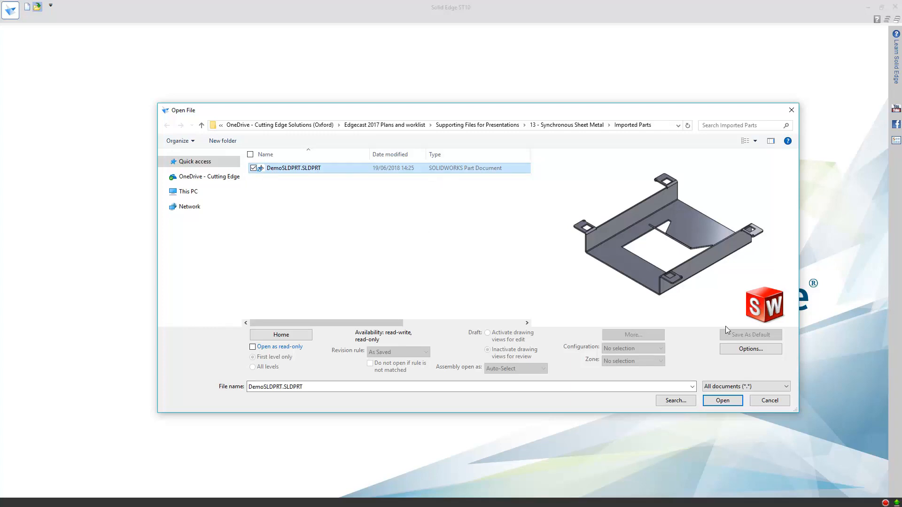
click(786, 390)
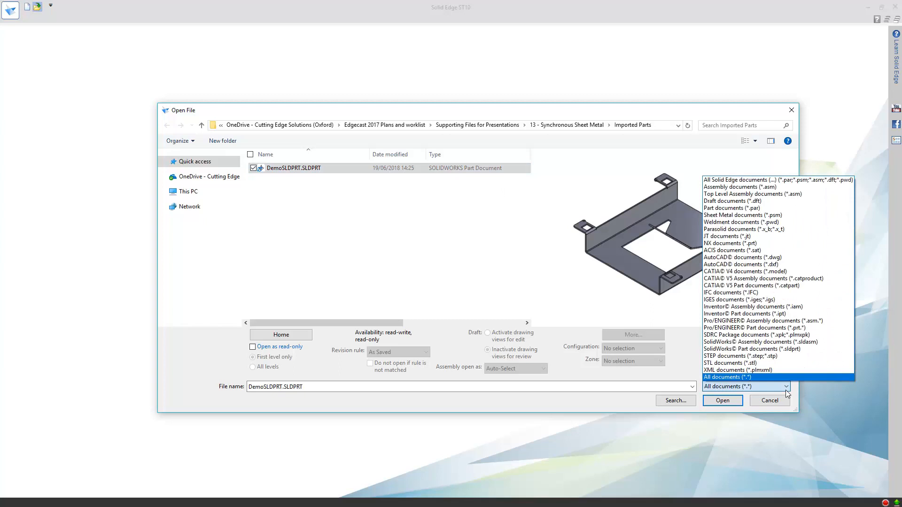
click(785, 390)
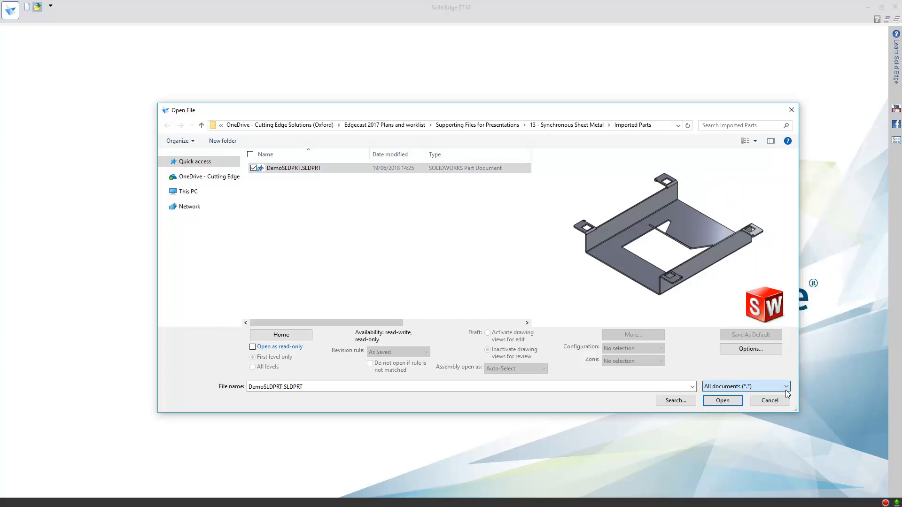
click(721, 401)
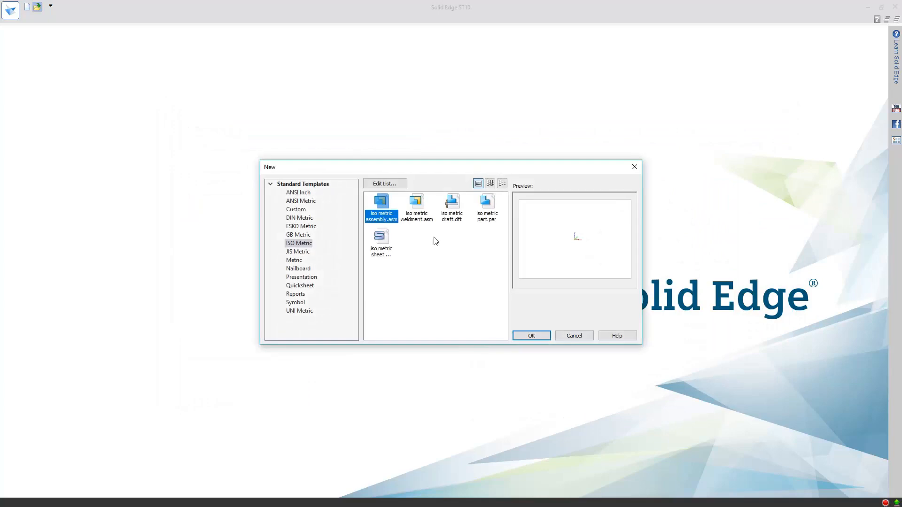
click(380, 242)
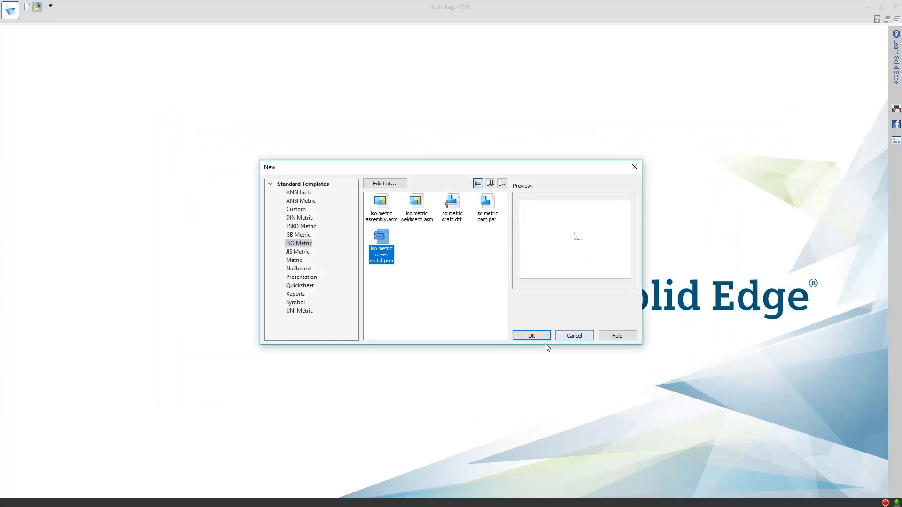
click(531, 335)
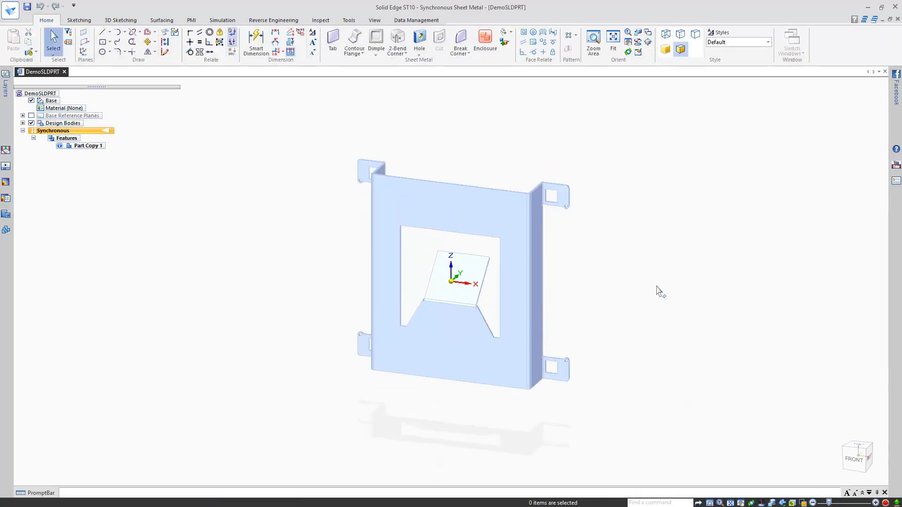
Step: Convert the imported bracket to sheet metal with the large front face as base, giving Tab 1 and Flanges 1–7
middle_drag(646, 278, 657, 256)
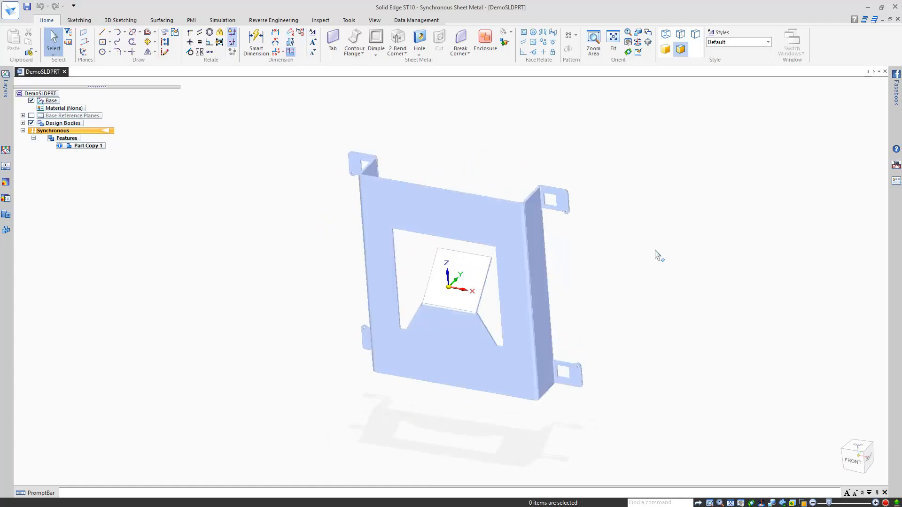
key(ctrl+i)
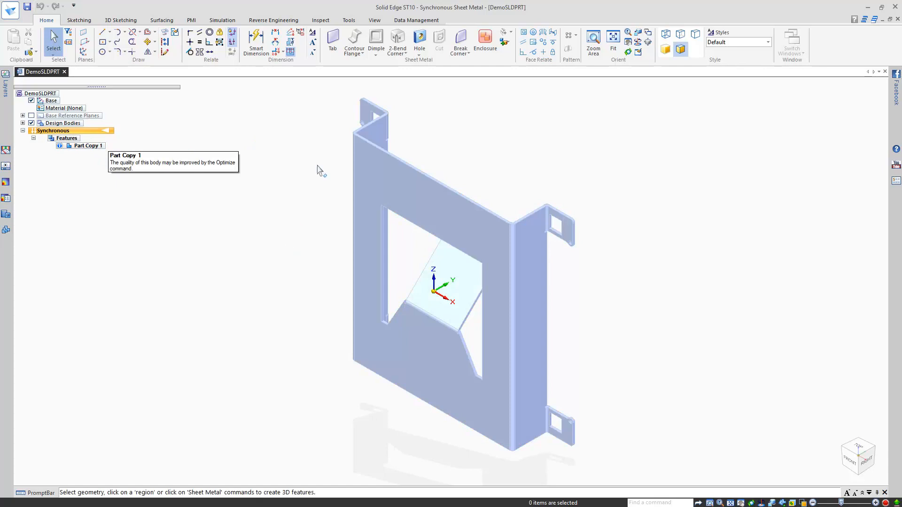
click(349, 20)
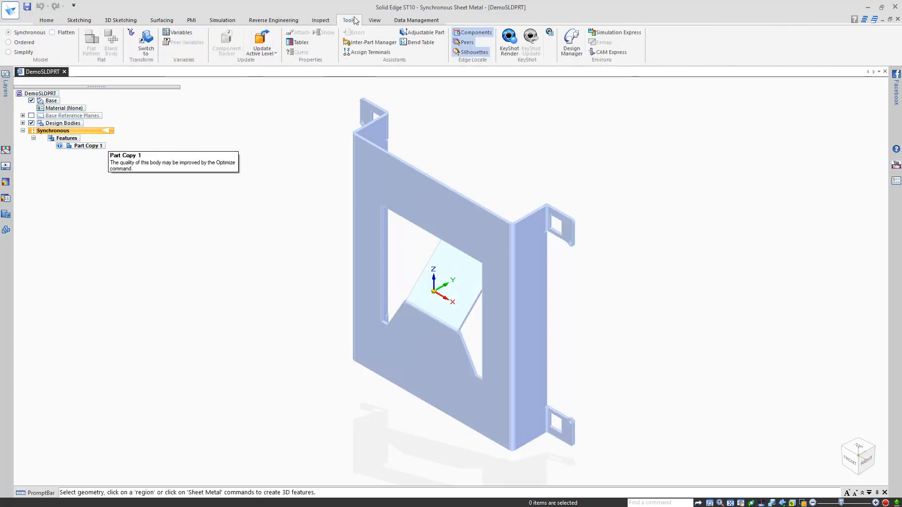
click(132, 33)
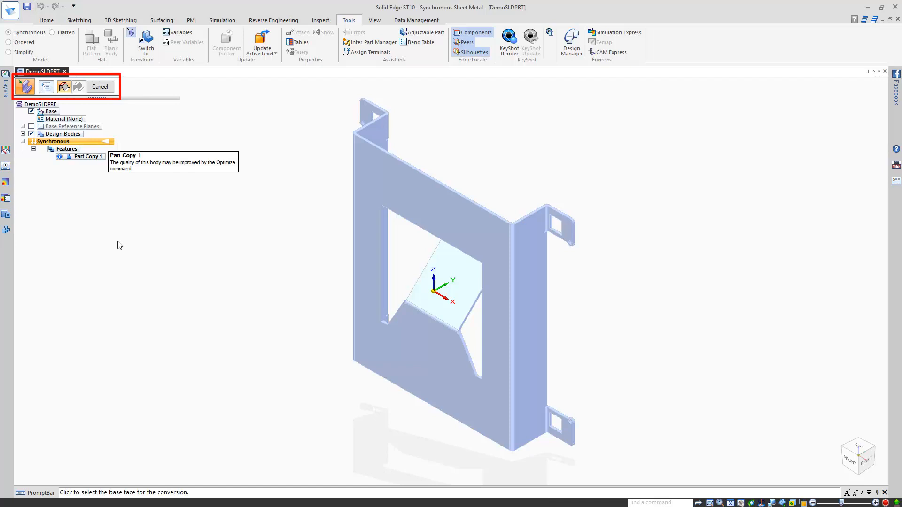
click(388, 184)
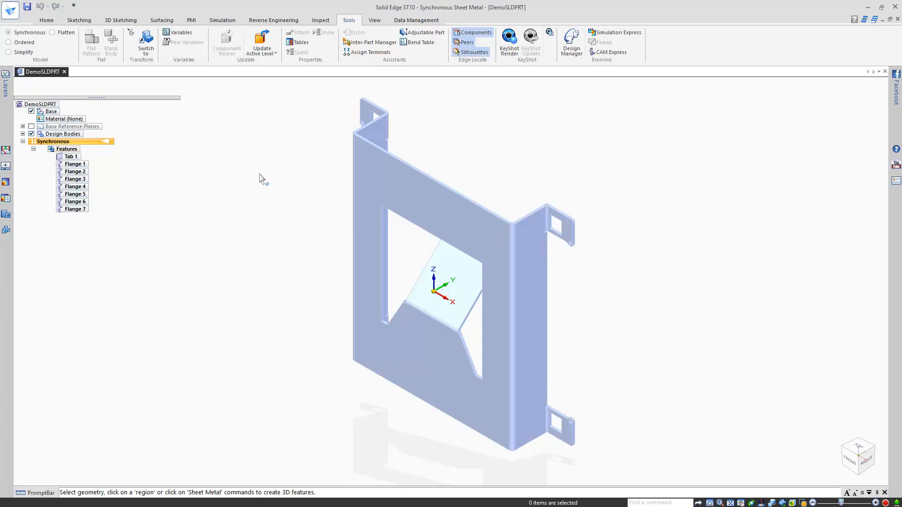
Step: Apply Aluminum, 1060 at 12 gage to the part, replacing its face styles with aluminium's
double_click(66, 119)
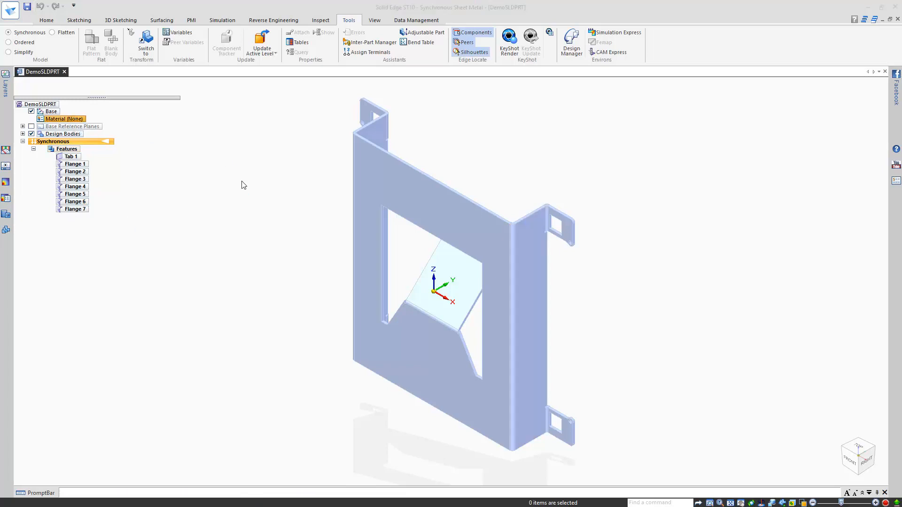
click(250, 137)
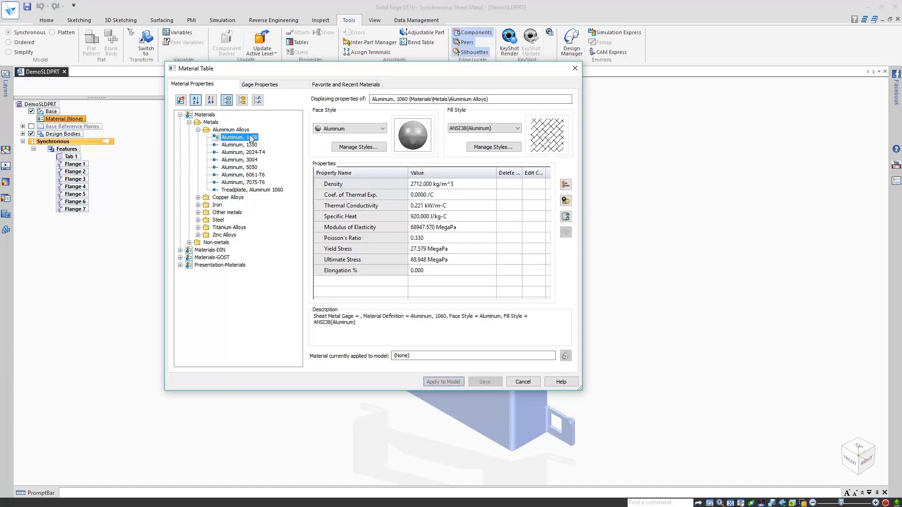
click(264, 84)
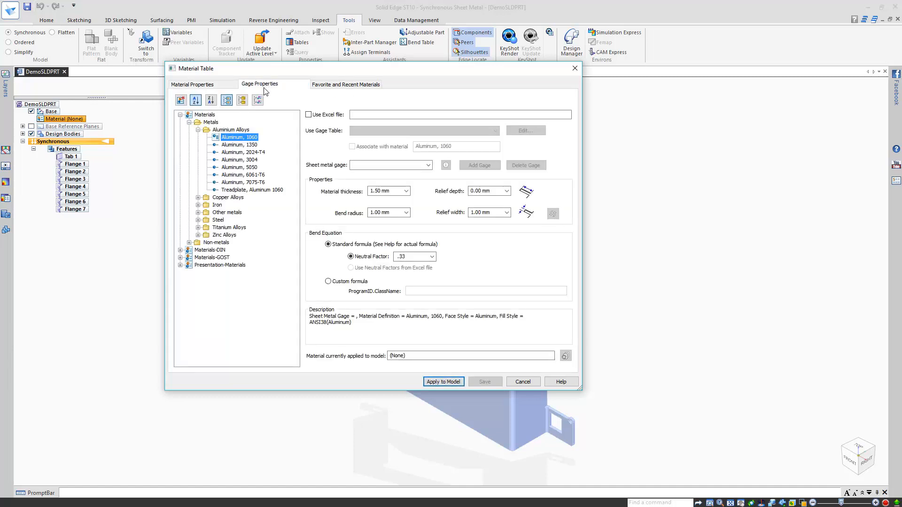
click(429, 164)
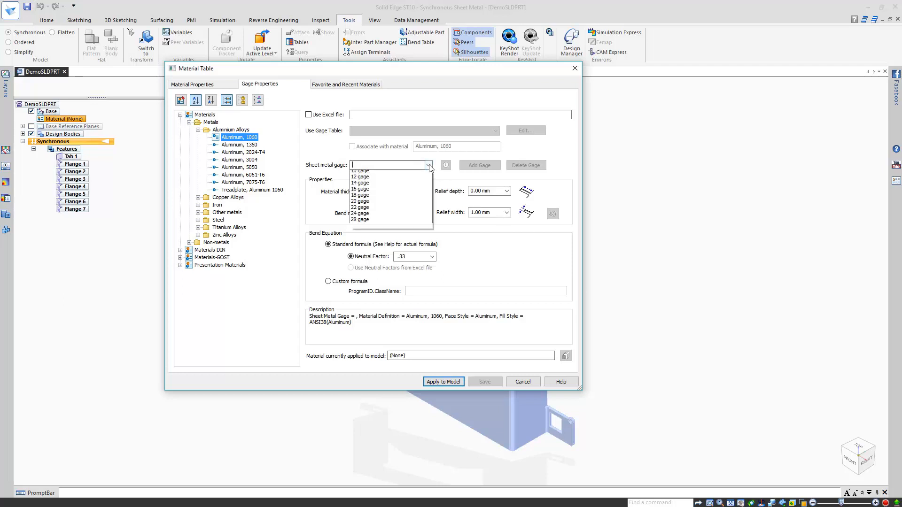
click(400, 175)
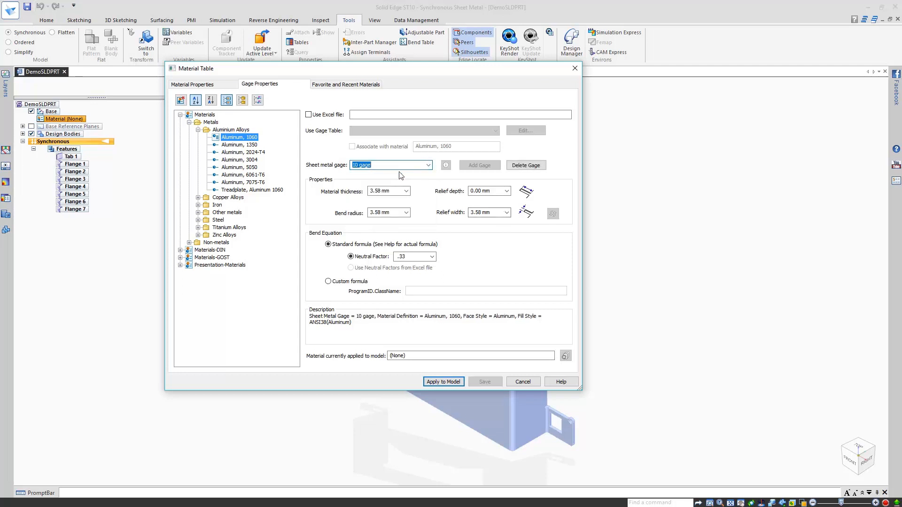
click(400, 165)
click(373, 185)
click(442, 382)
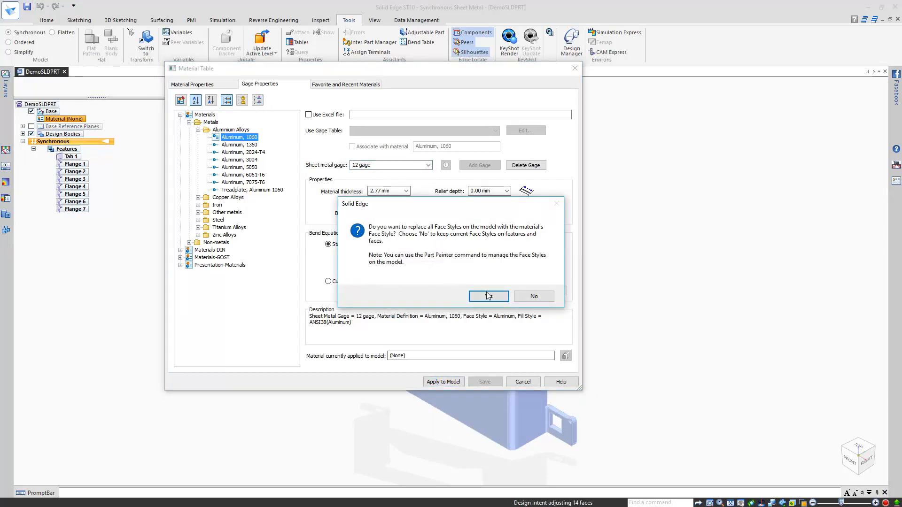
click(488, 296)
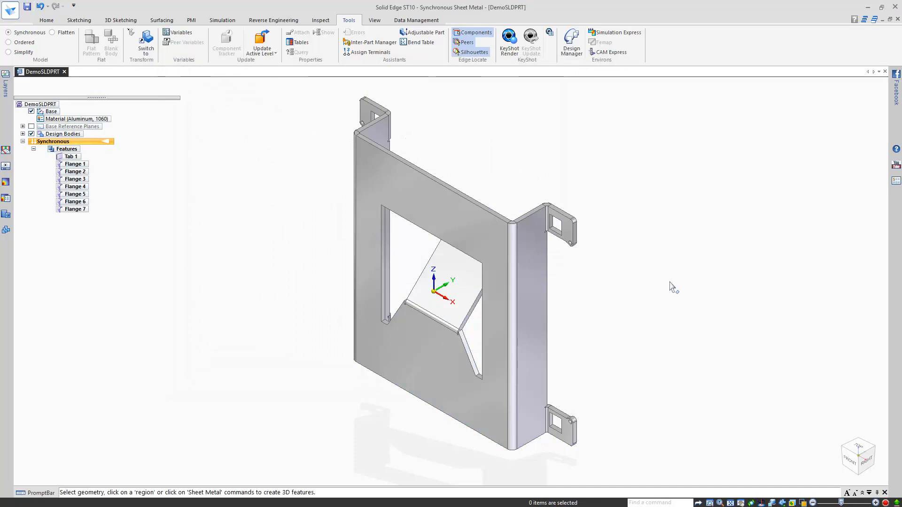
Step: Change the sheet metal gage to 20 gage (0.95 mm) and apply it to the part
middle_drag(613, 227, 605, 204)
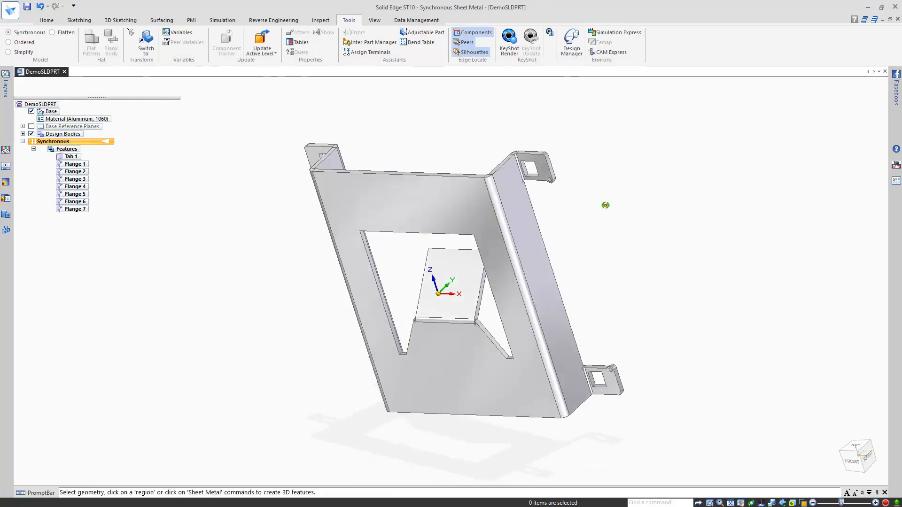
double_click(98, 120)
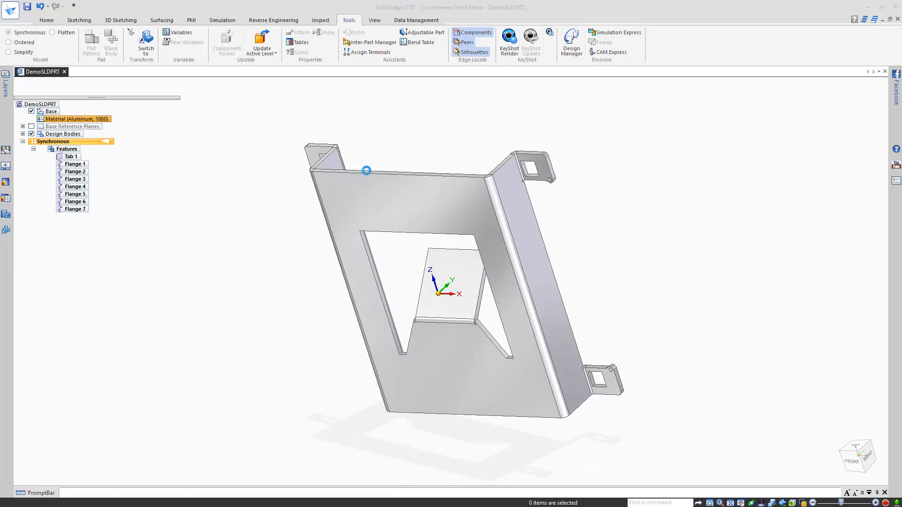
click(260, 85)
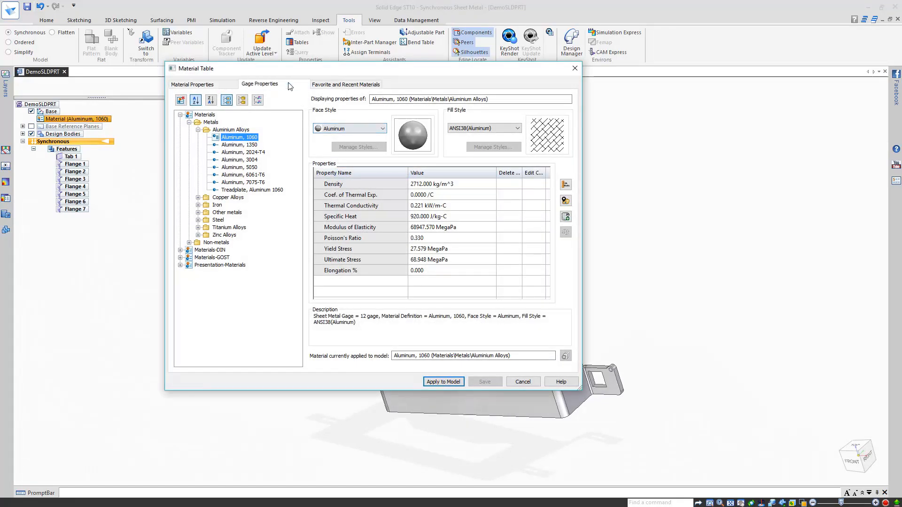
click(429, 165)
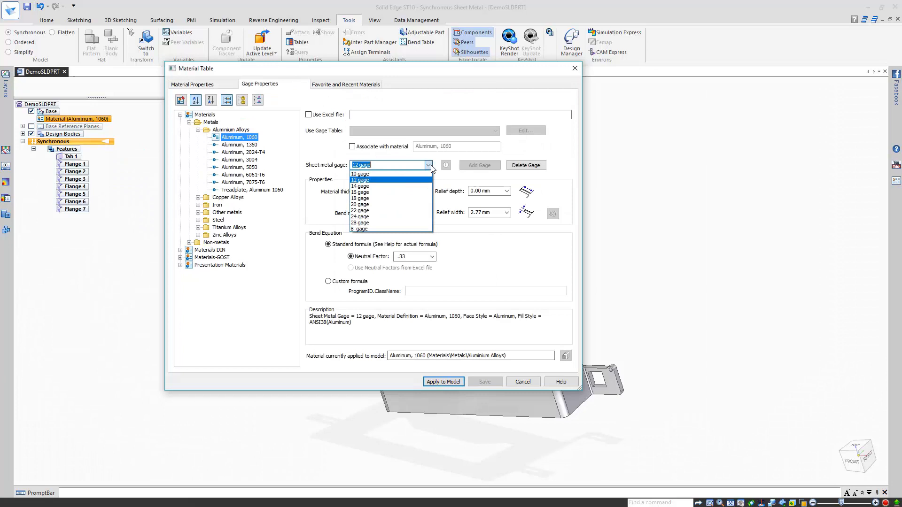
click(390, 205)
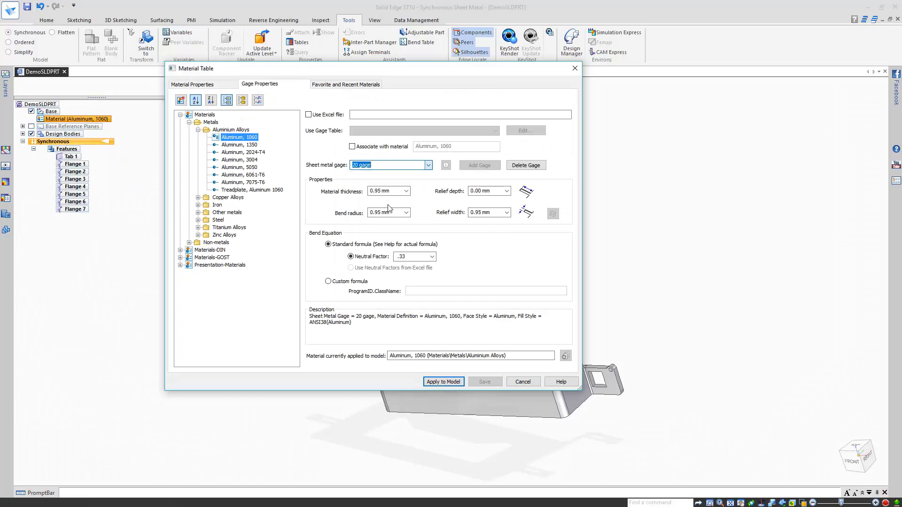
click(444, 382)
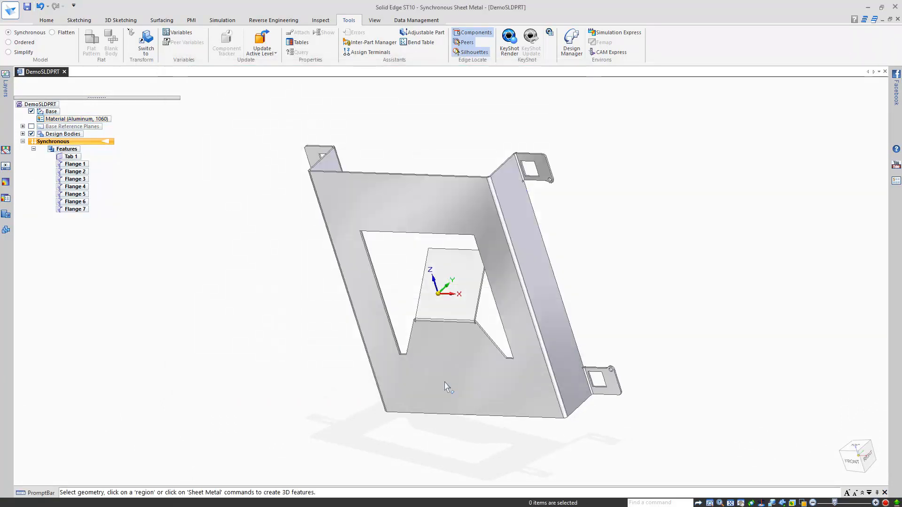
Step: On the Home tab, zoom in on a corner tab's hole, then fit the part in isometric view
middle_drag(610, 216, 623, 179)
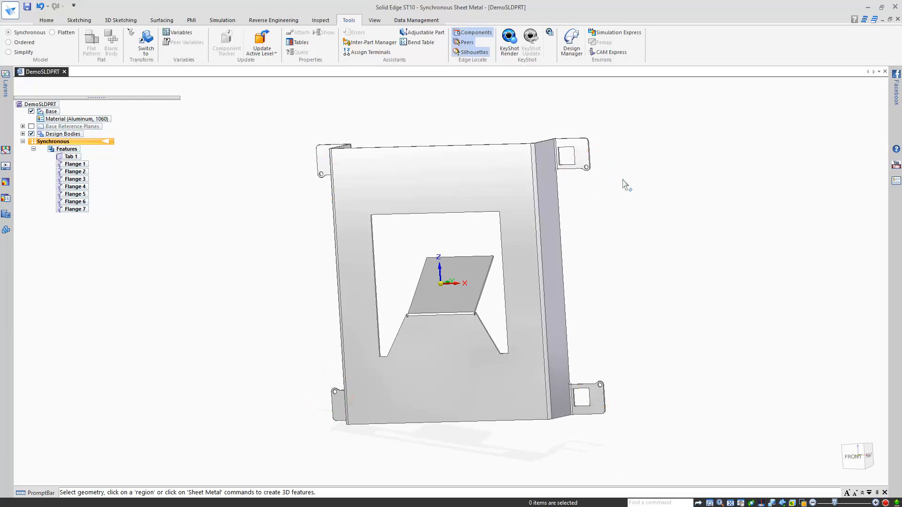
click(56, 20)
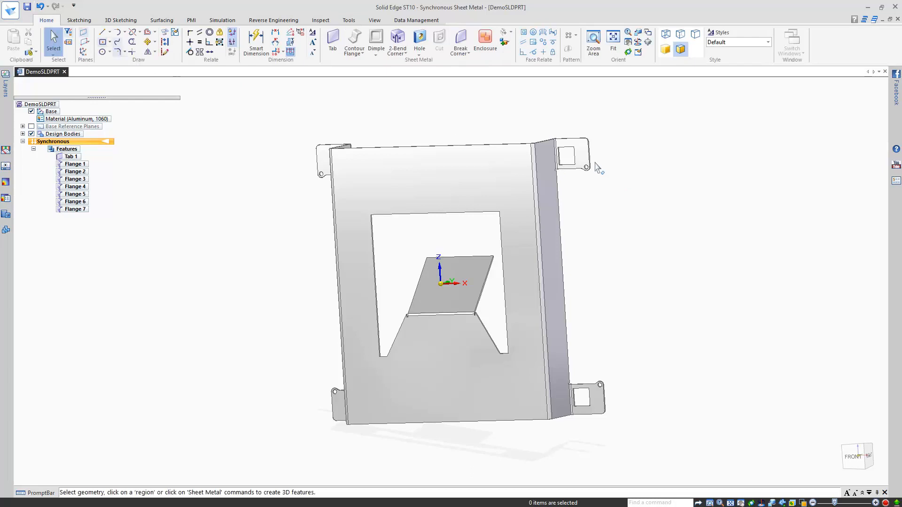
scroll(599, 168, up, 6)
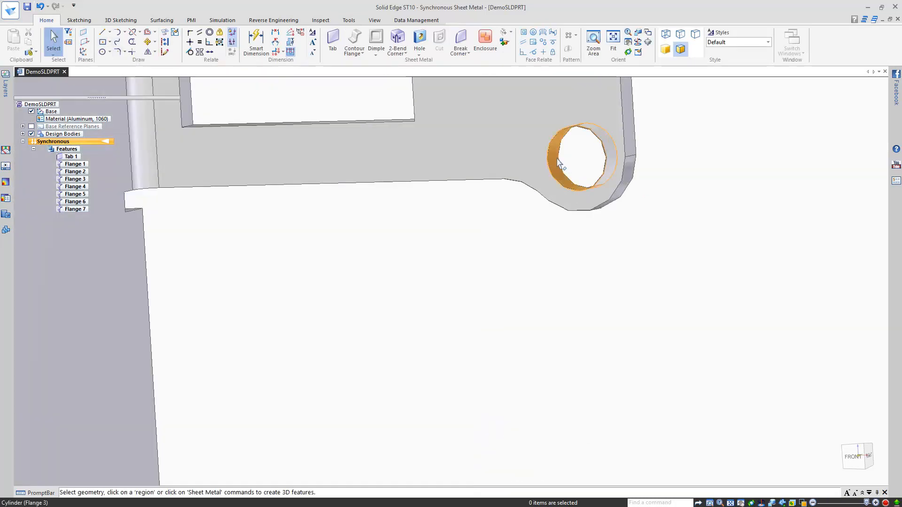
key(ctrl+shift+f)
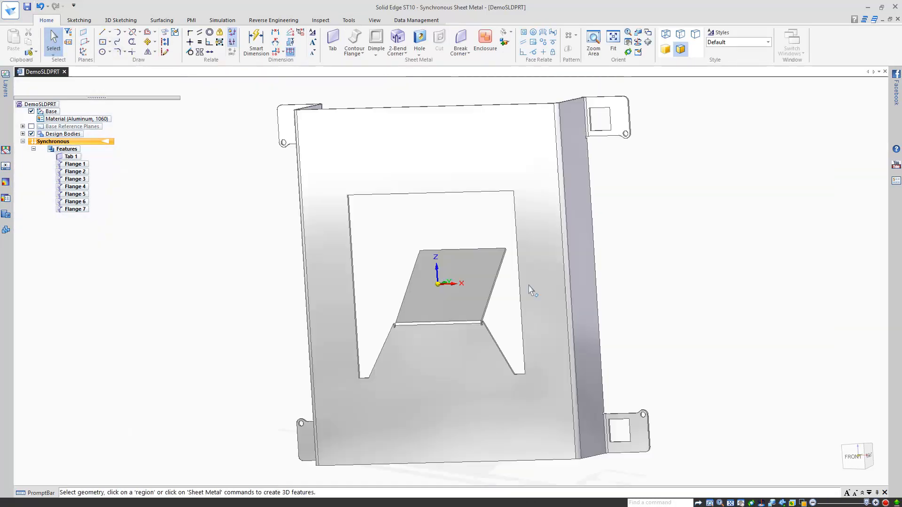
key(ctrl+i)
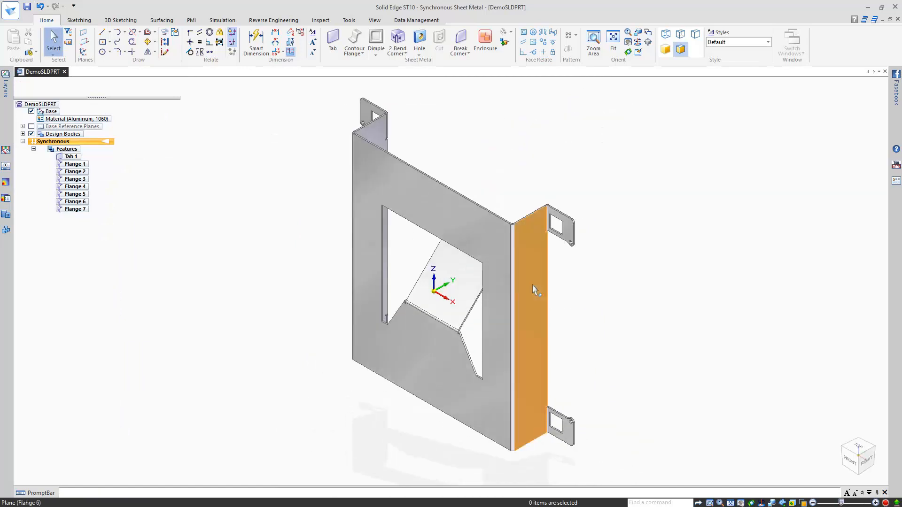
Step: Start Recognize Holes on the bracket's four corner-tab holes
click(418, 53)
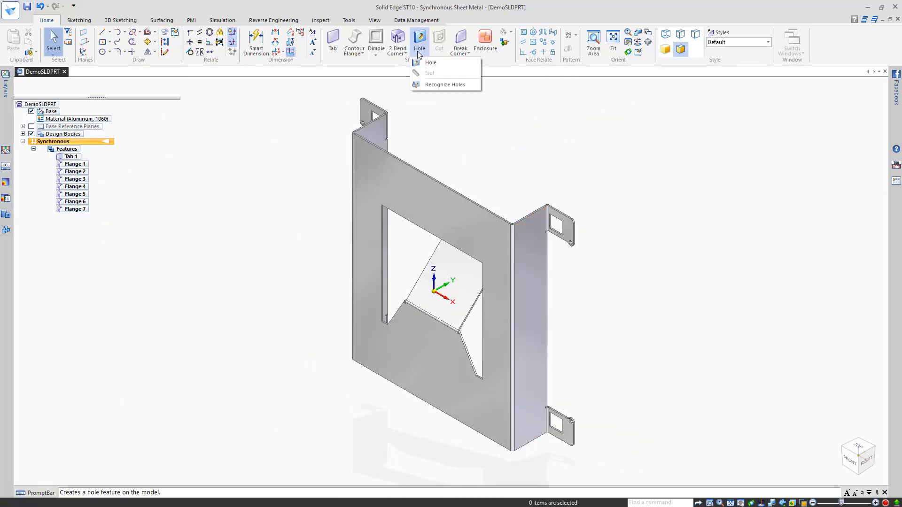
click(469, 86)
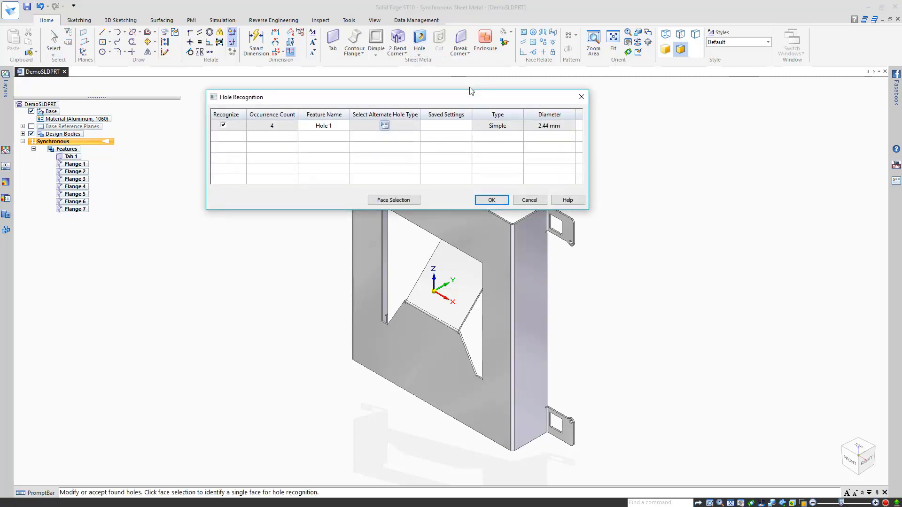
click(397, 200)
drag(452, 97, 711, 53)
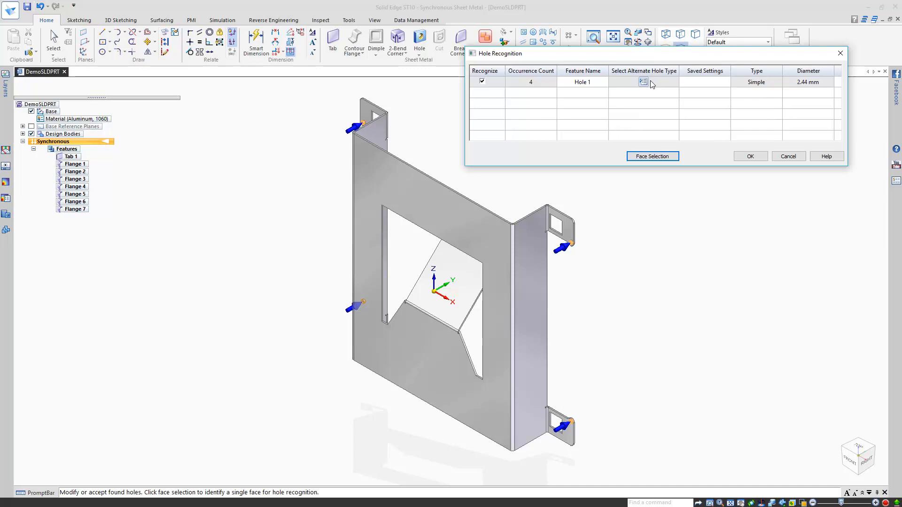
Step: Set the recognized hole type to ISO Metric, 2.45 mm drill size, and create Hole 1
click(651, 83)
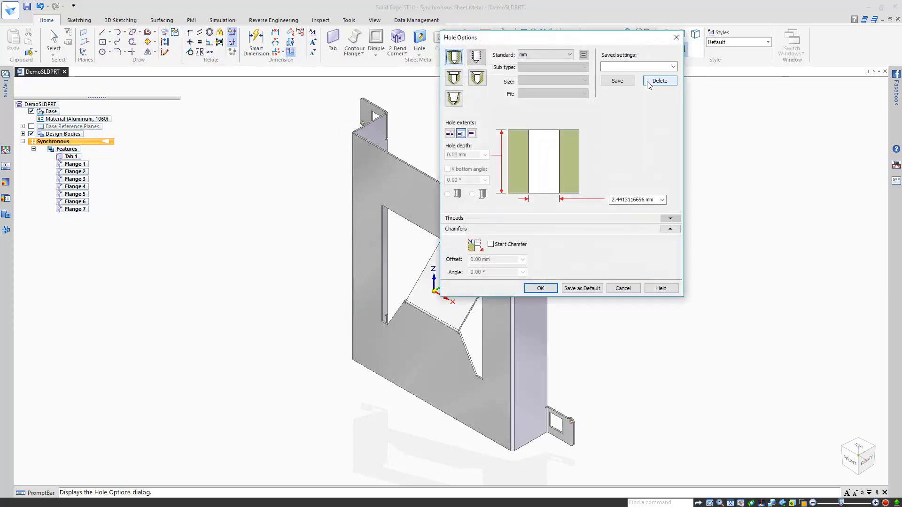
click(569, 55)
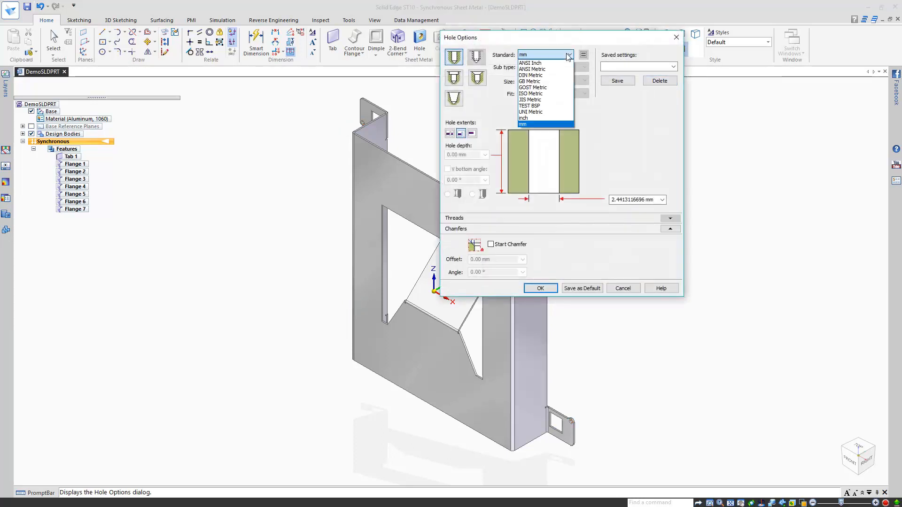
click(548, 93)
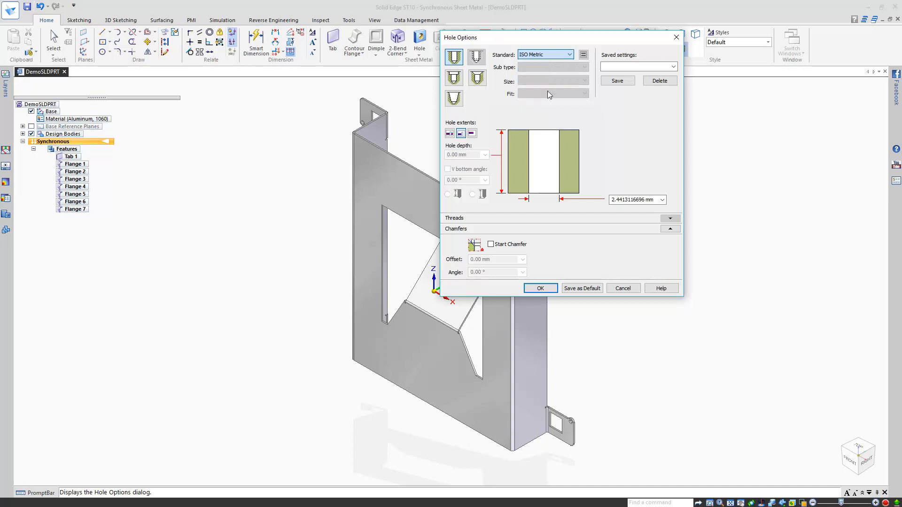
click(552, 82)
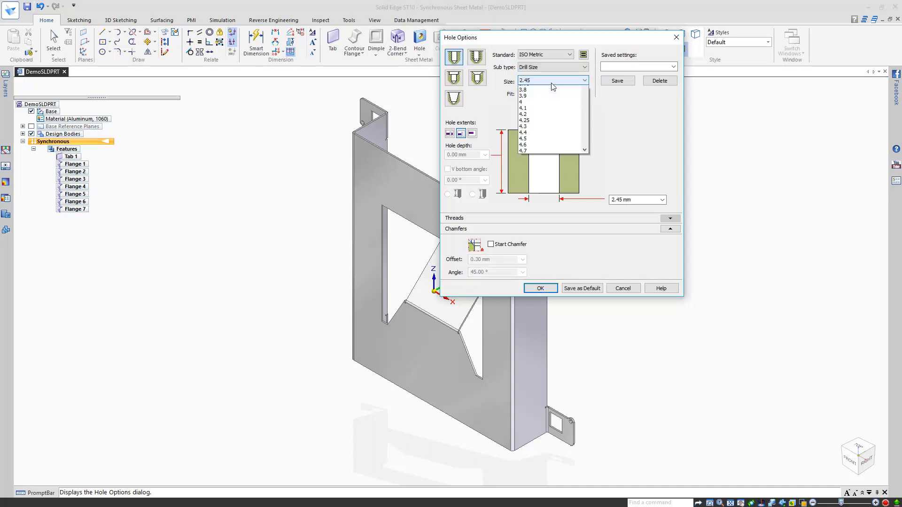
click(551, 83)
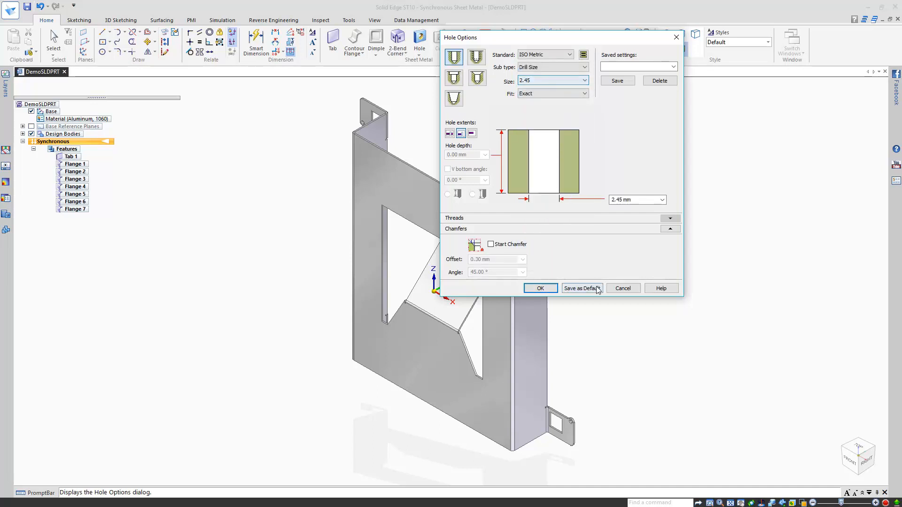
click(542, 289)
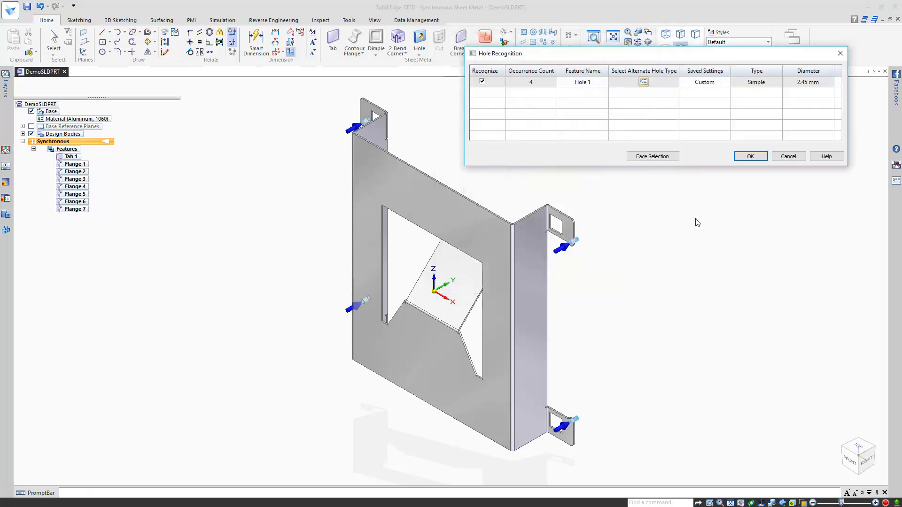
click(738, 157)
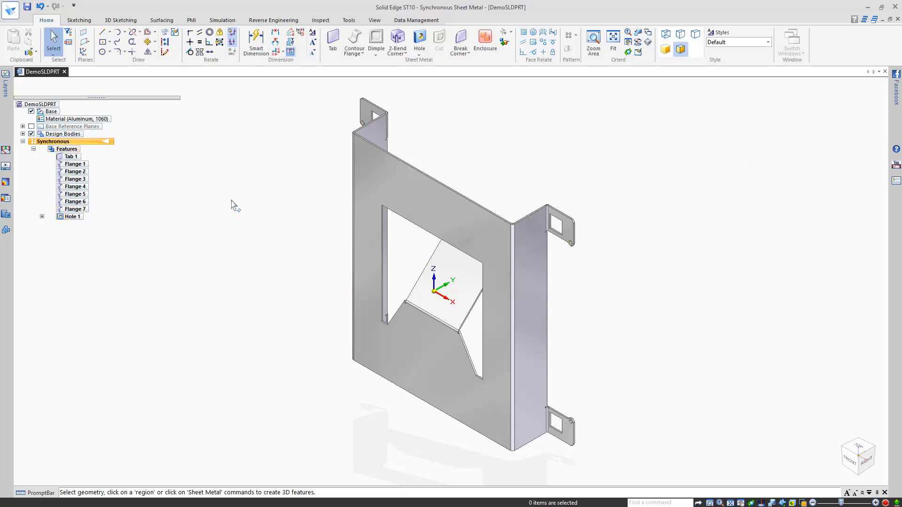
middle_drag(283, 159, 169, 235)
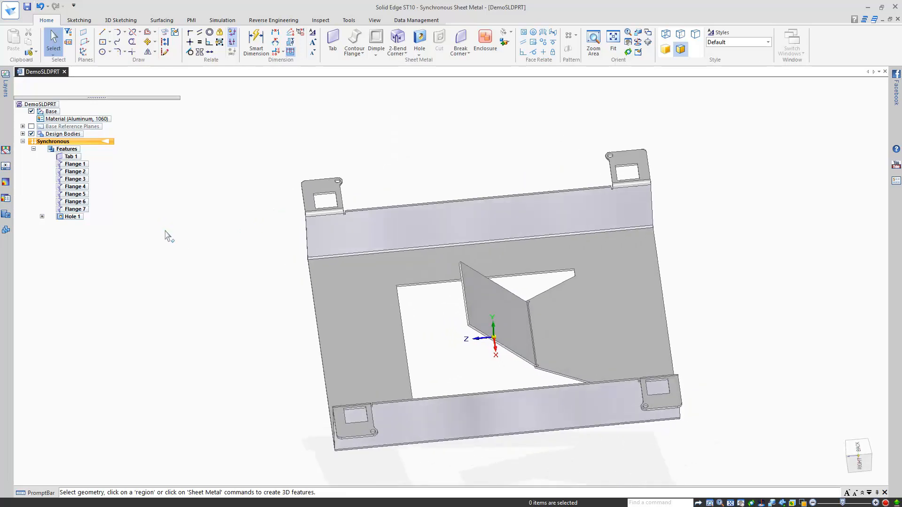